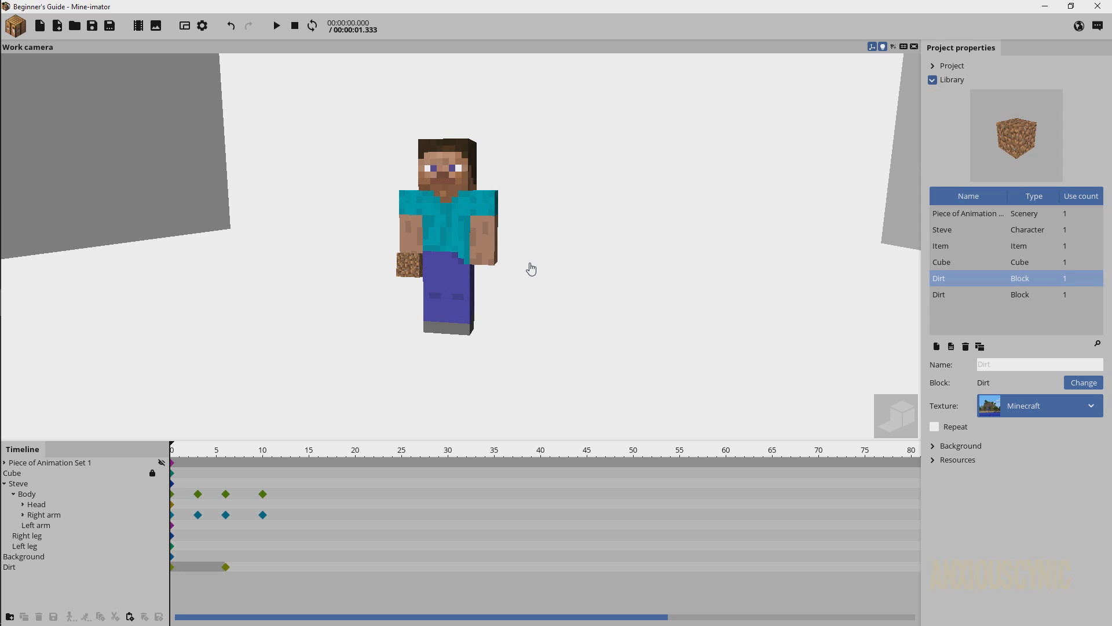
Add keyframes at frame 30 for Steve and all his body parts, keeping them visible, and save the project
drag(548, 264, 537, 262)
scroll(530, 243, up, 3)
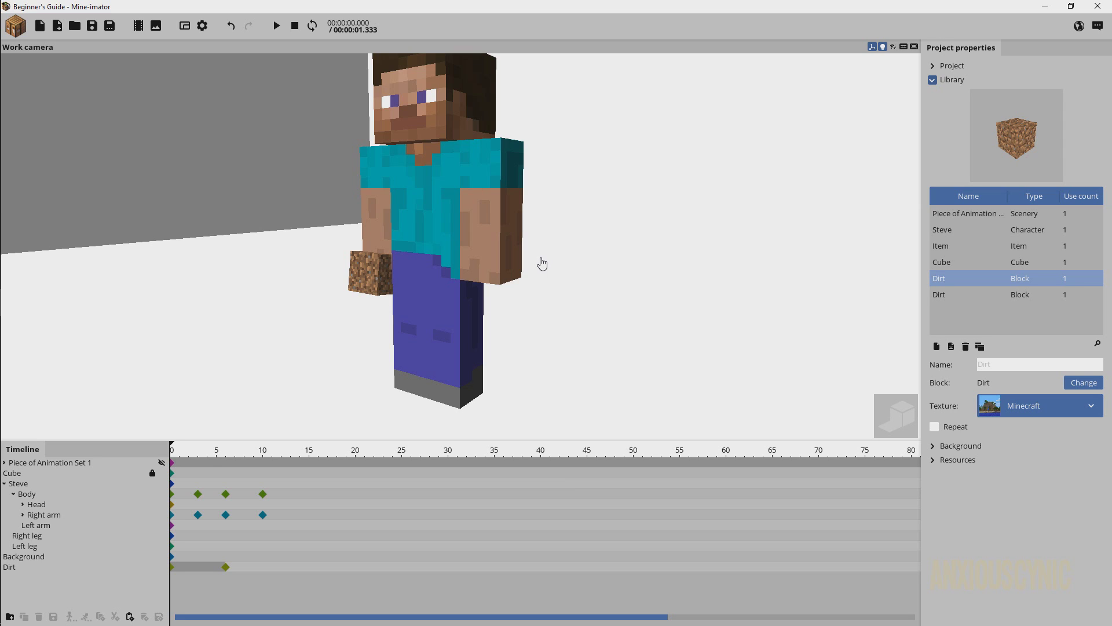
drag(212, 459, 408, 491)
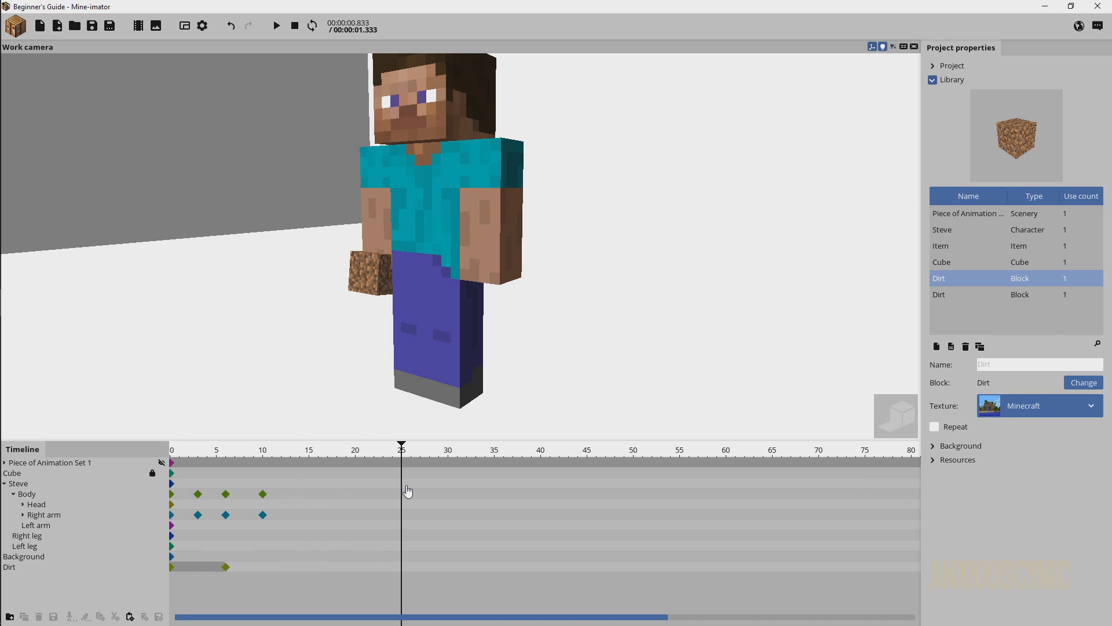
click(449, 457)
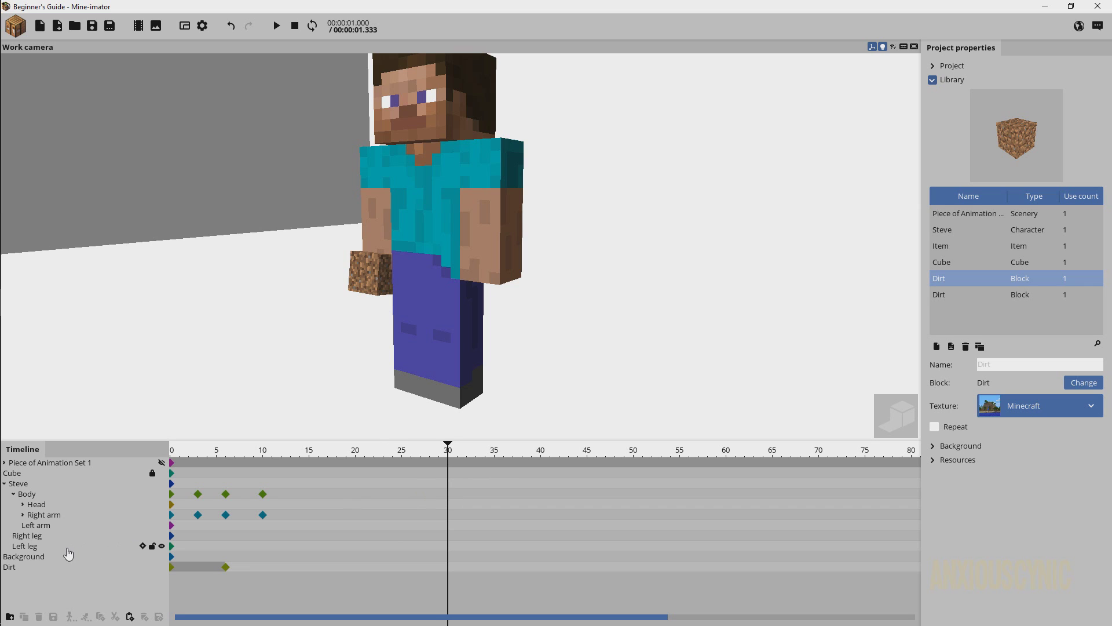
drag(65, 555, 14, 482)
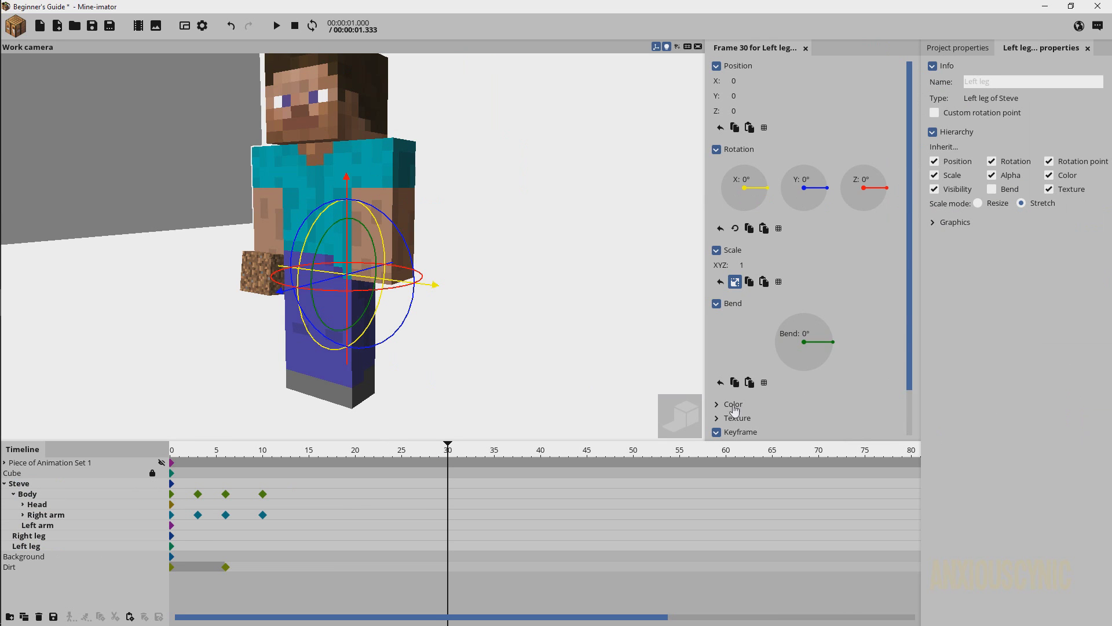
drag(906, 340, 906, 385)
click(719, 423)
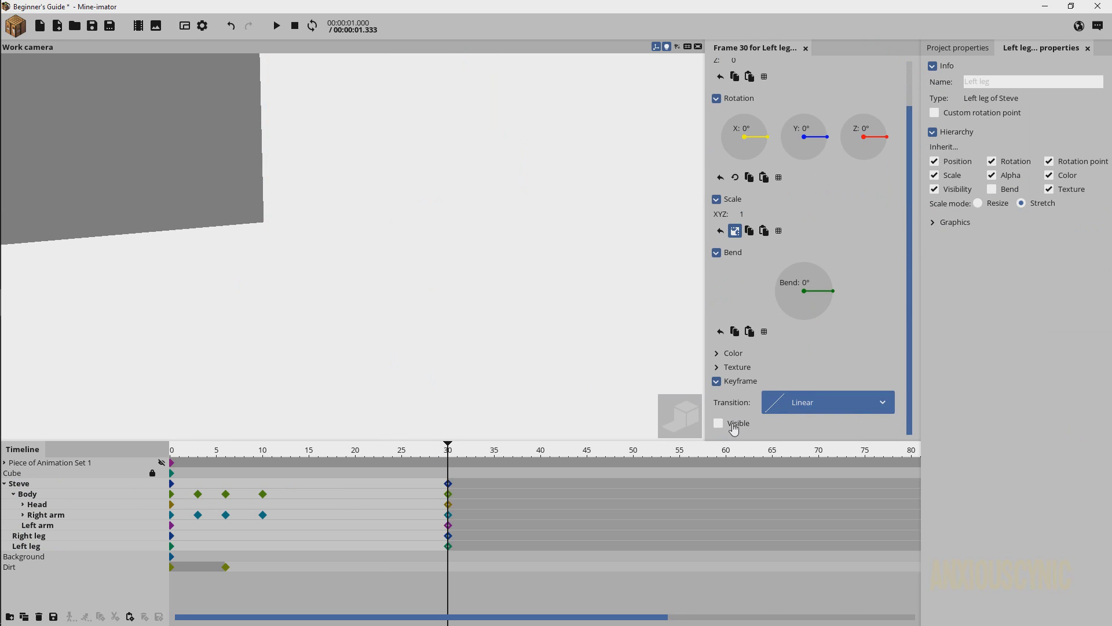
click(718, 423)
drag(467, 449, 512, 449)
key(ctrl+s)
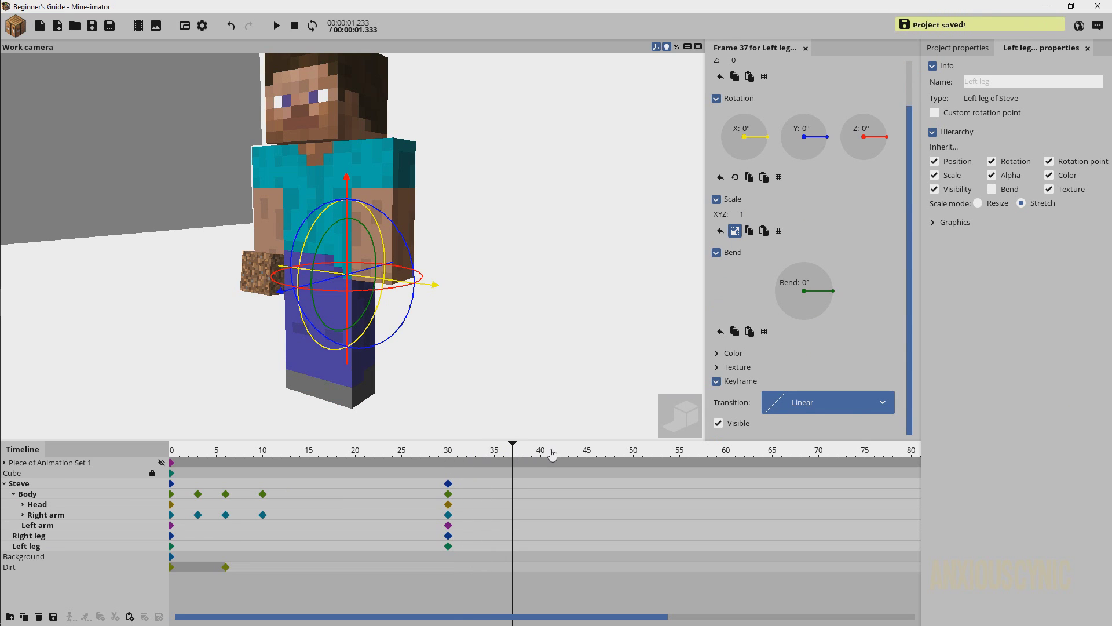
At frame 40, pose Steve's legs in a stride, rotating the left leg about -17.8° and the right leg about 17.6° on X
click(541, 451)
mouse_move(458, 350)
mouse_down()
mouse_move(383, 342)
mouse_move(435, 359)
mouse_move(458, 351)
mouse_up()
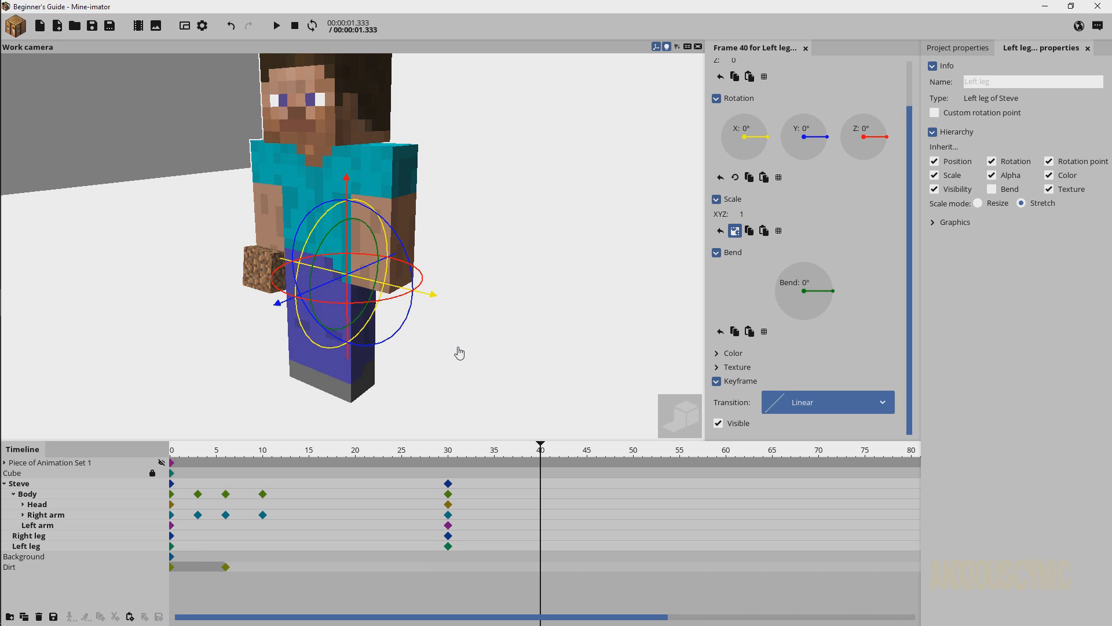
middle_drag(439, 350, 346, 402)
click(349, 401)
drag(537, 351, 486, 359)
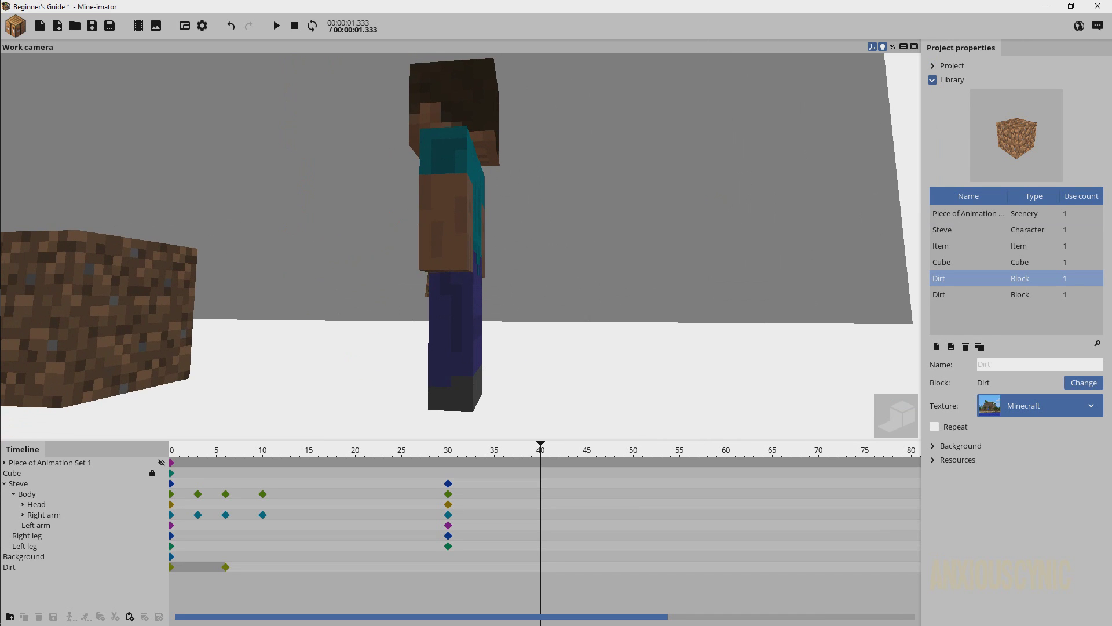
click(463, 356)
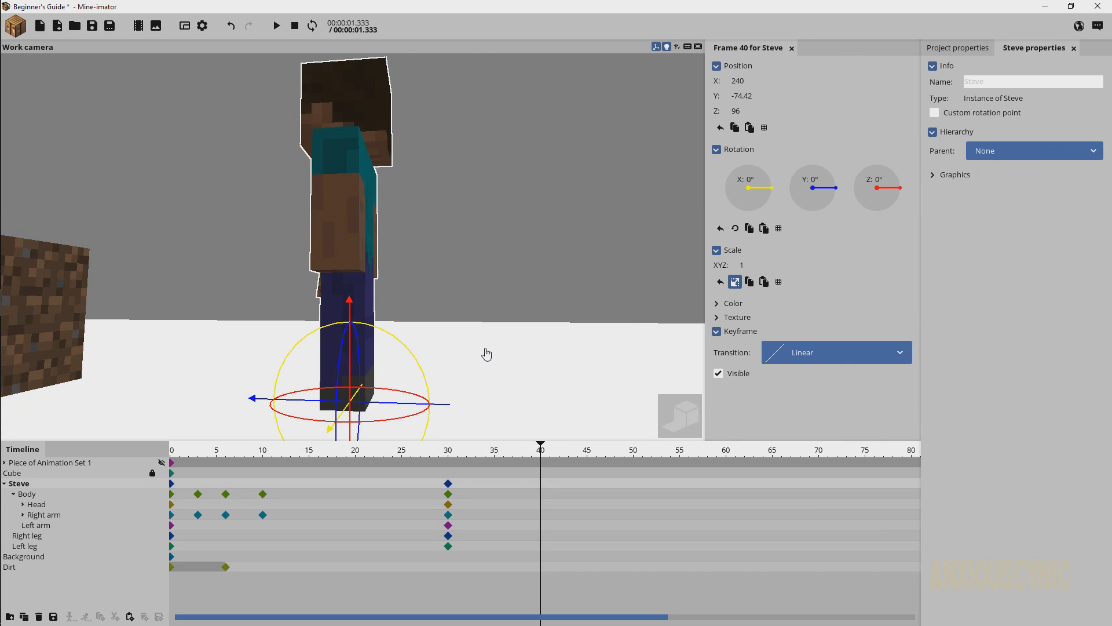
scroll(440, 308, up, 3)
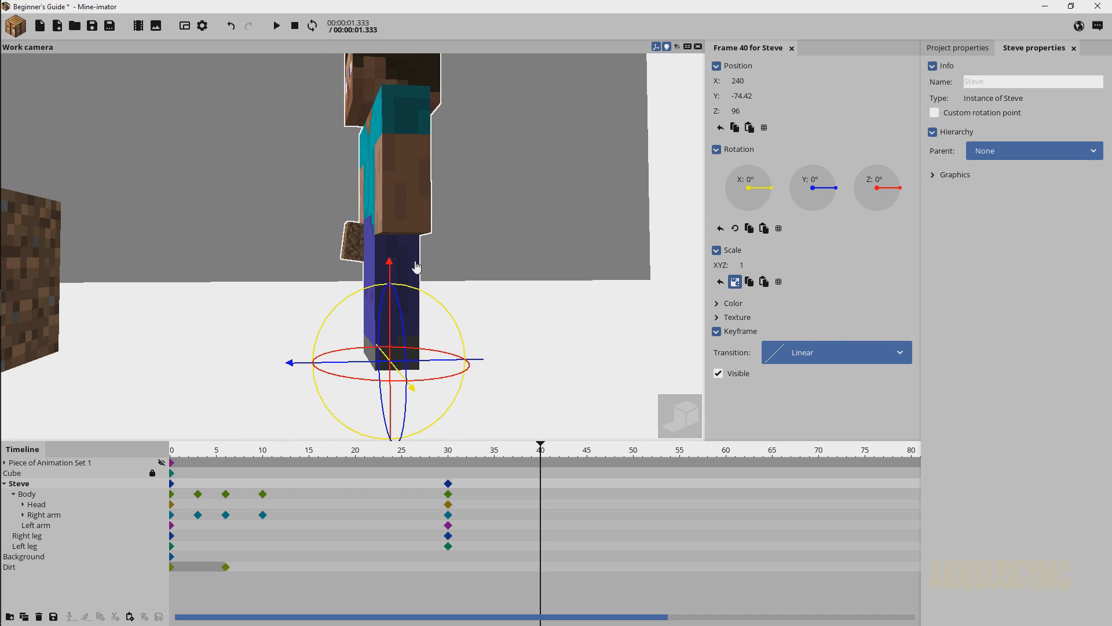
click(414, 267)
mouse_move(460, 211)
mouse_down()
mouse_move(465, 238)
mouse_move(457, 200)
mouse_move(439, 192)
mouse_move(447, 201)
mouse_up()
click(406, 353)
drag(531, 224, 631, 243)
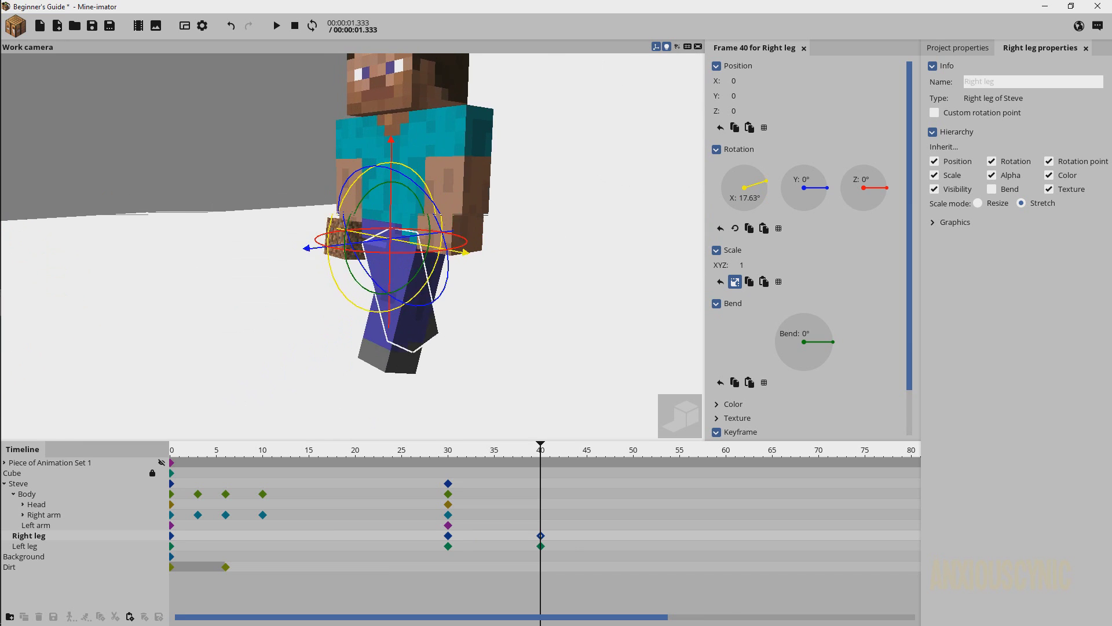
Swing Steve's left arm at frame 40 and set its X rotation to 10°
middle_drag(452, 229, 505, 119)
click(459, 177)
drag(505, 119, 547, 128)
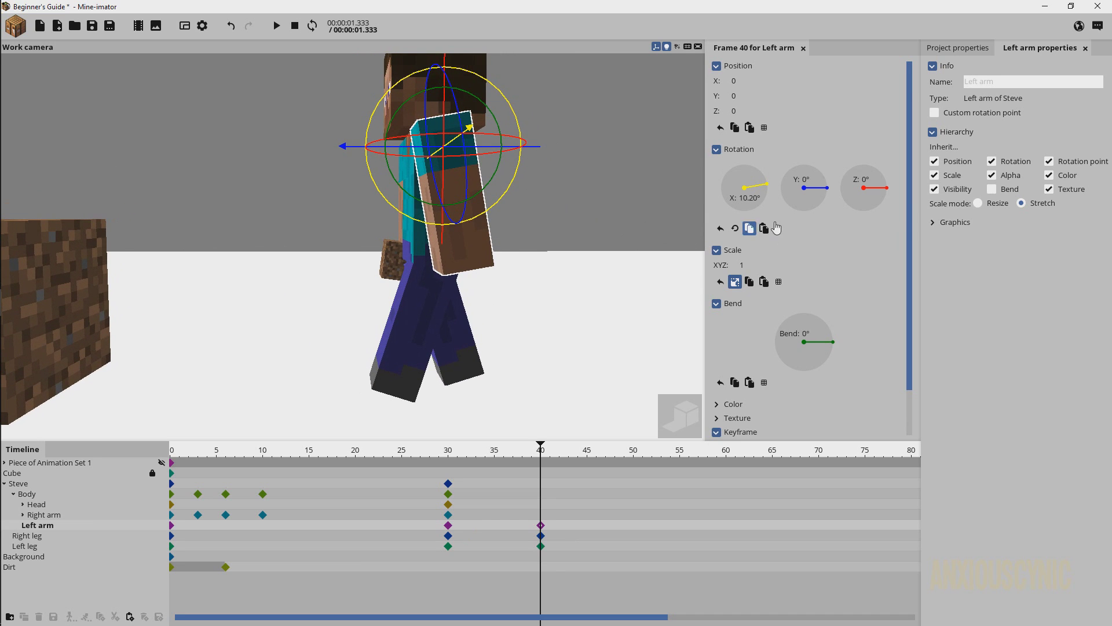
click(743, 197)
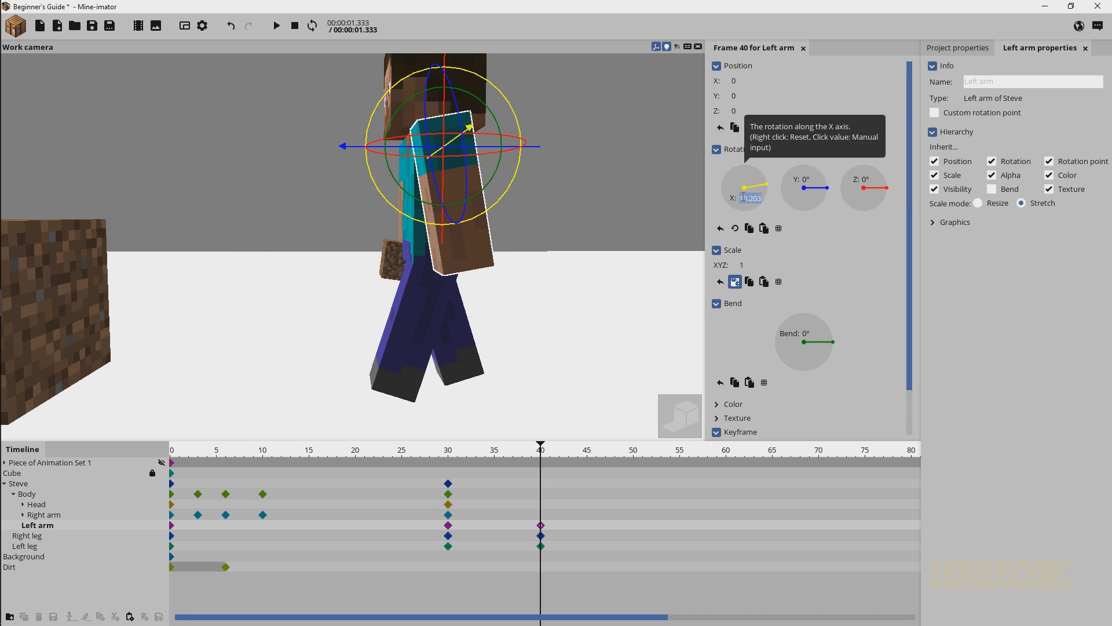
text(10)
Swing Steve's right arm the opposite way at frame 40 and set its X rotation to -13°
drag(412, 308, 591, 295)
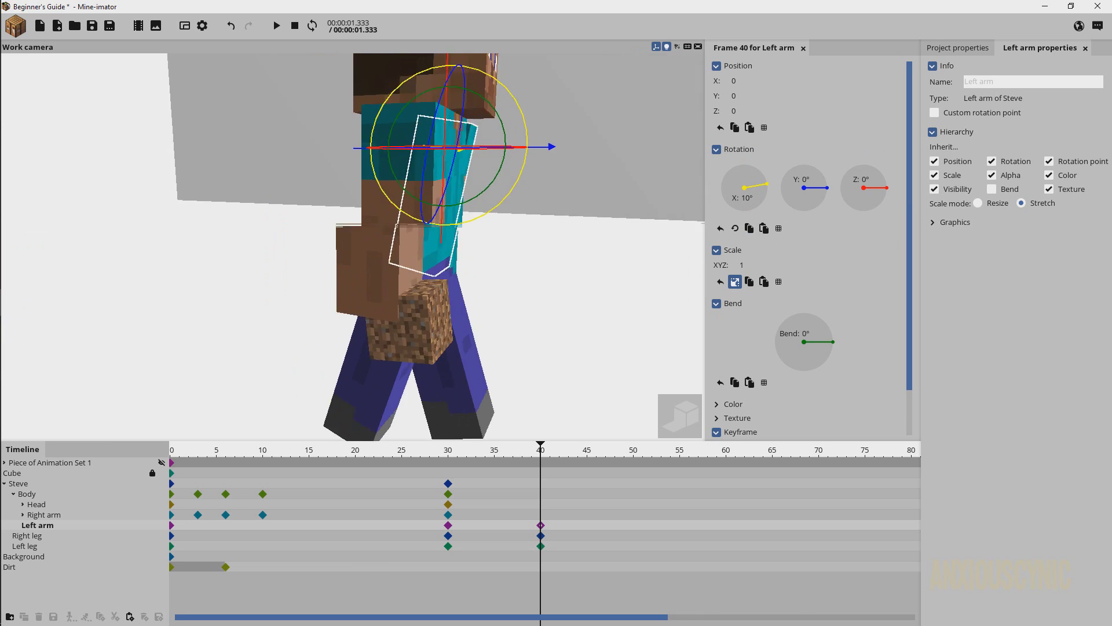
middle_drag(353, 295, 489, 269)
click(499, 266)
mouse_move(559, 177)
mouse_down()
mouse_move(570, 164)
mouse_move(580, 184)
mouse_up()
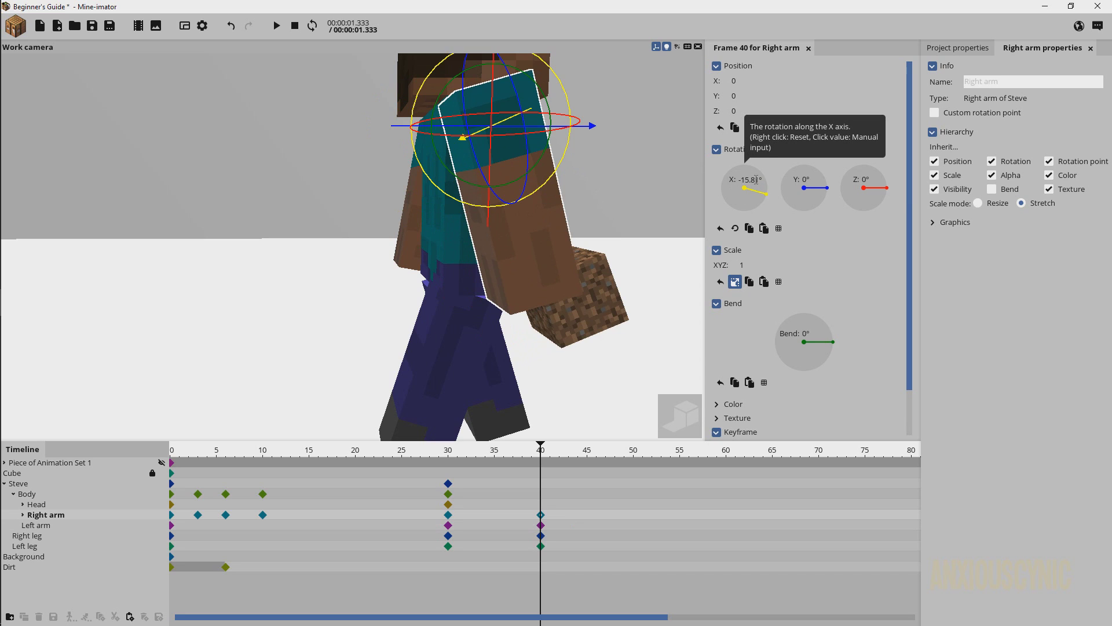
click(755, 179)
text(-1)
key(Return)
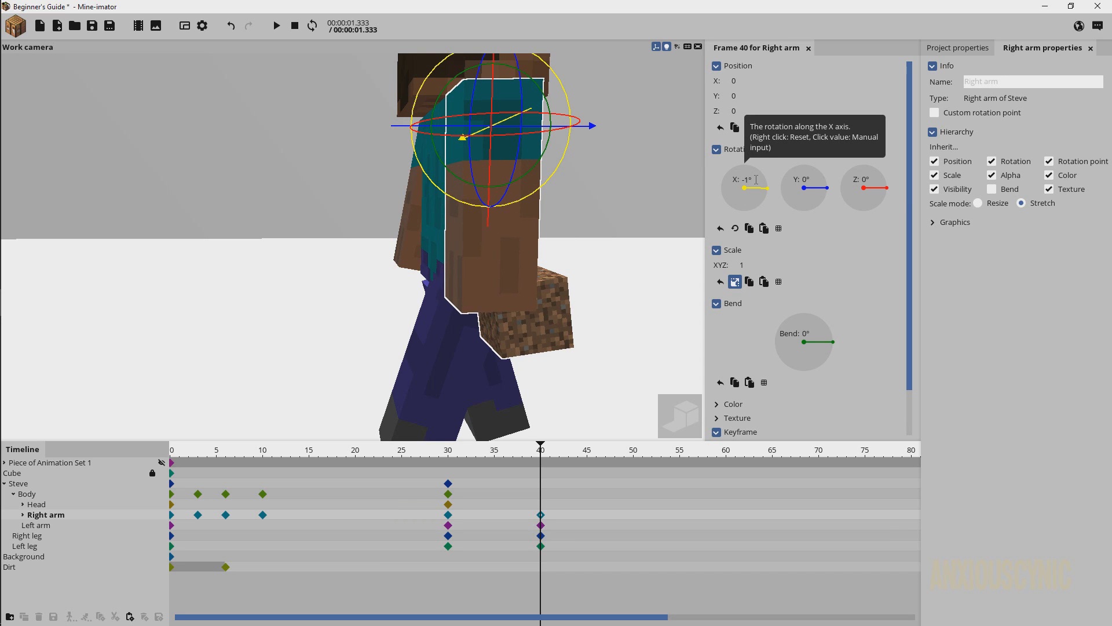
text(2)
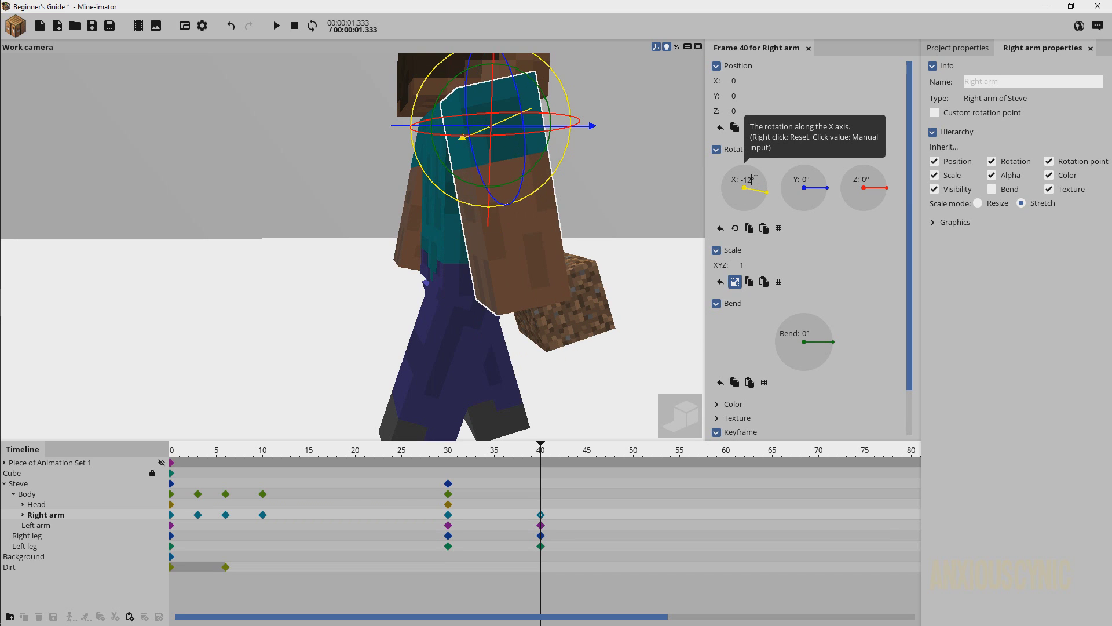
key(BackSpace)
text(3)
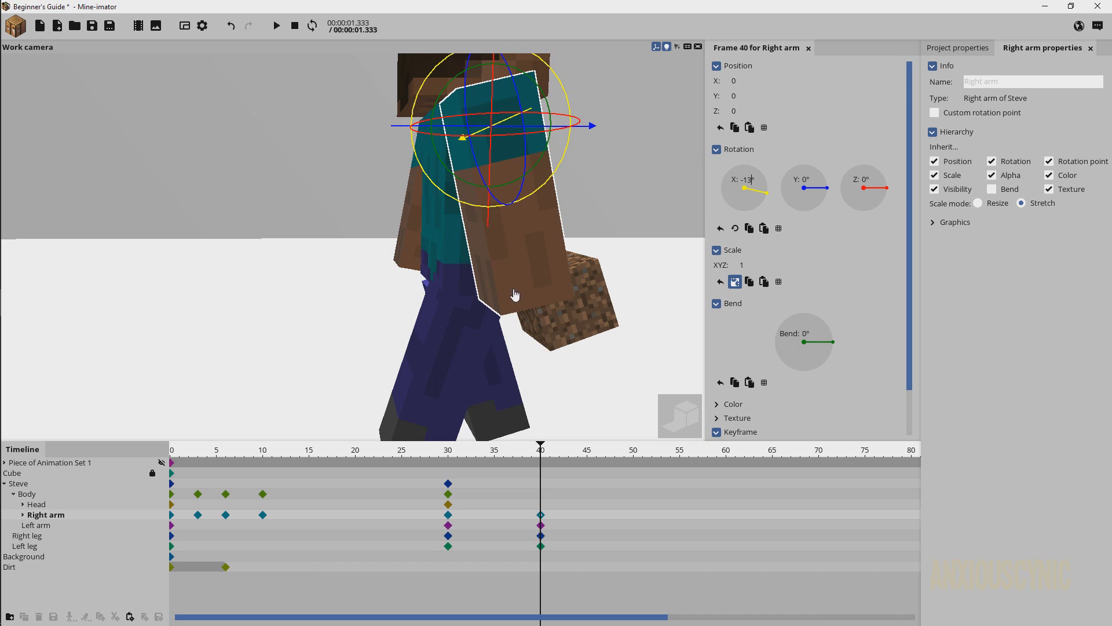
Tilt Steve's head down about 28° on the X axis at frame 40 and save the project
drag(515, 297, 567, 206)
click(575, 157)
drag(644, 279, 628, 278)
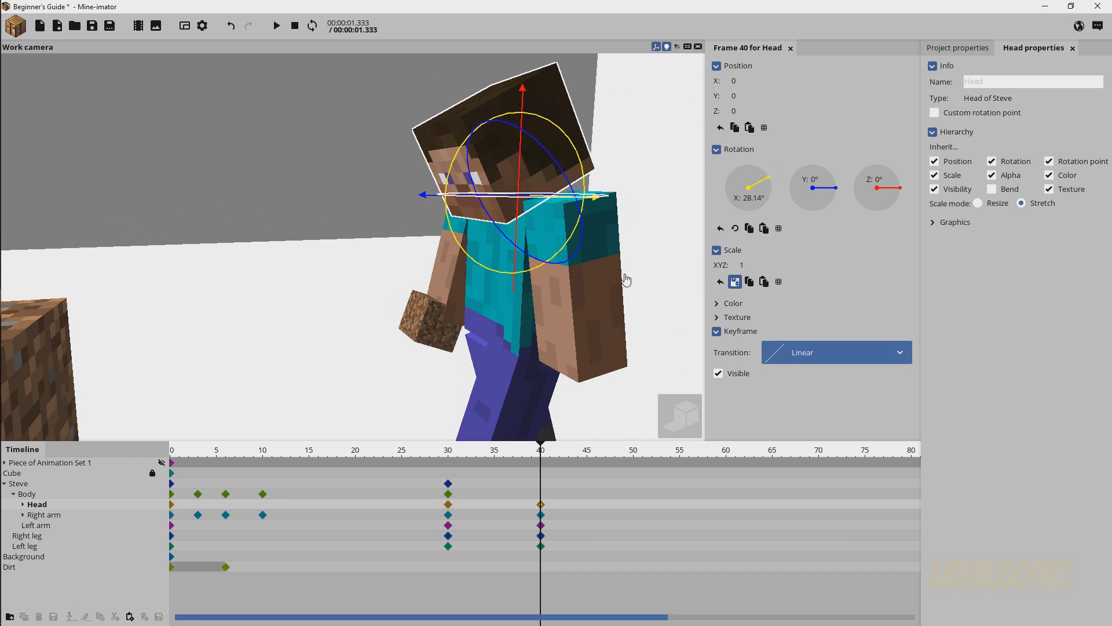
key(ctrl+s)
Bend Steve's body forward about 14° at frame 40, set its X rotation to 1°, and save the project
click(497, 321)
drag(575, 307, 567, 279)
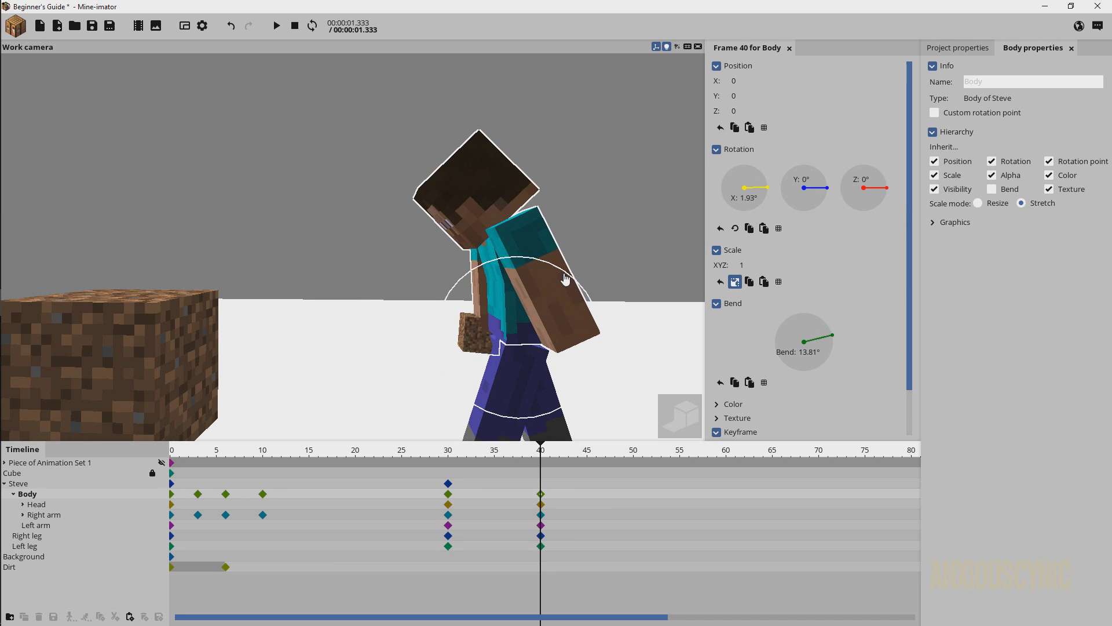
click(738, 202)
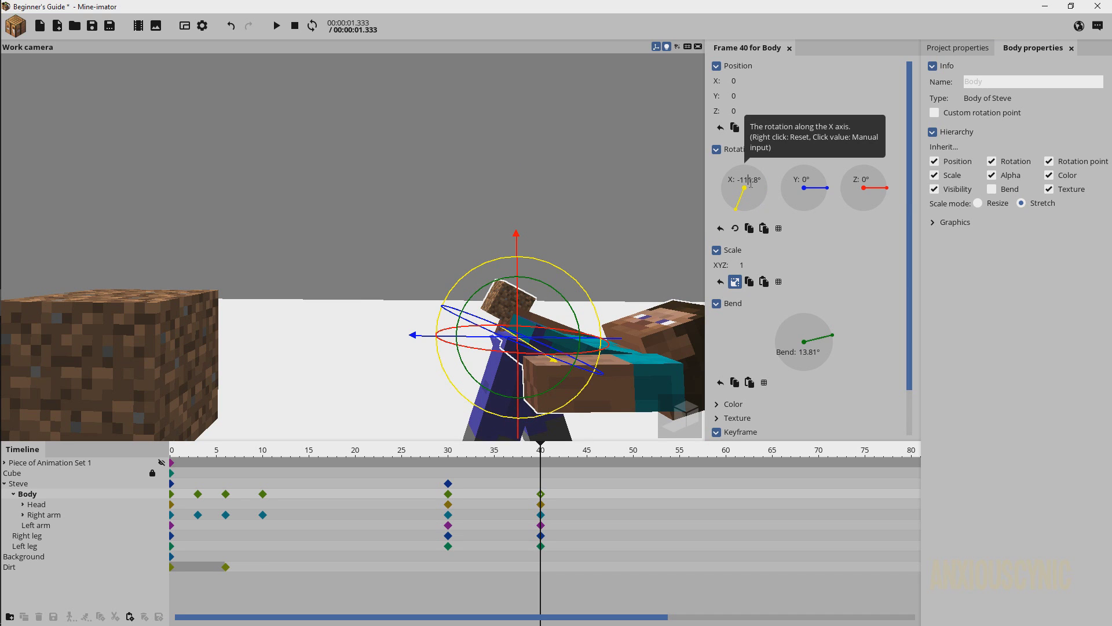
click(751, 182)
text(1)
key(Return)
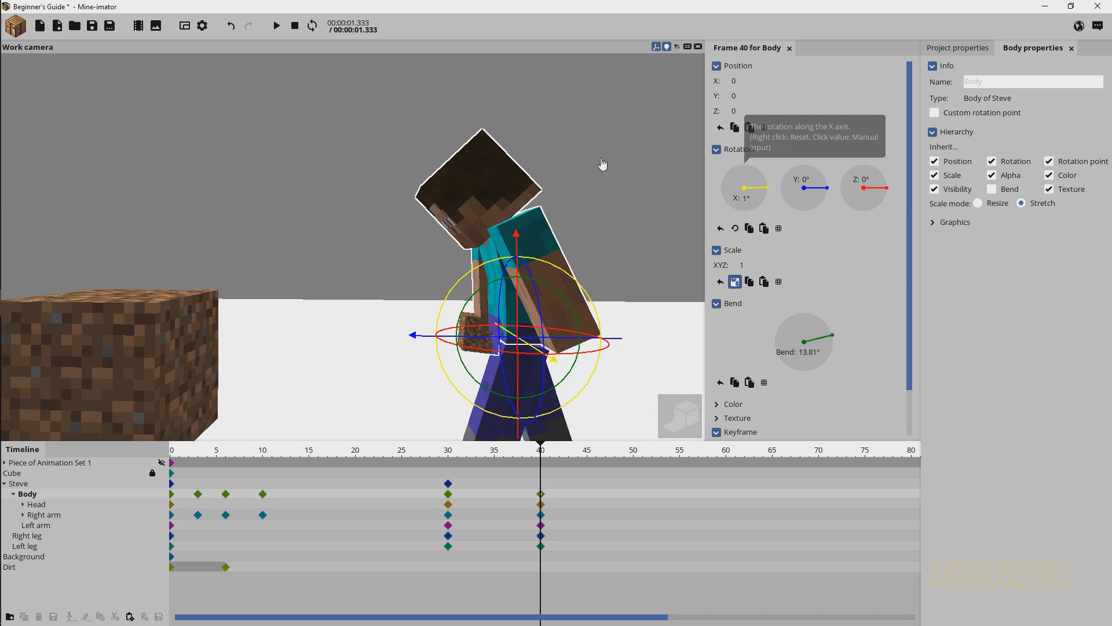
scroll(583, 155, up, 3)
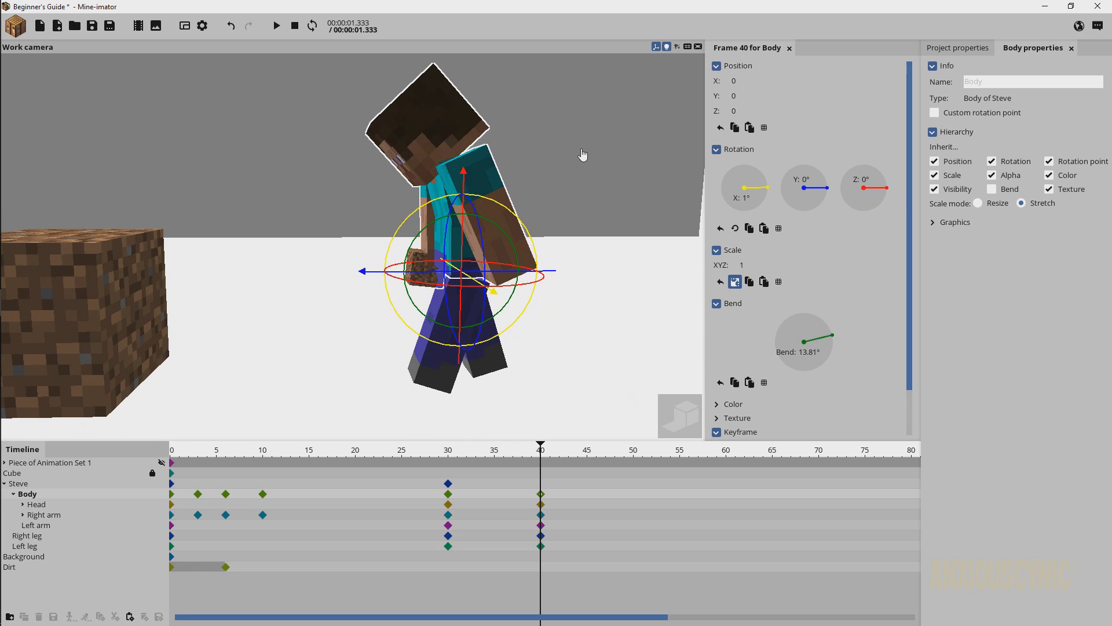
key(ctrl+s)
Try turning Steve's head about 67° on the Z axis with no X tilt at frame 40, and undo it
click(451, 132)
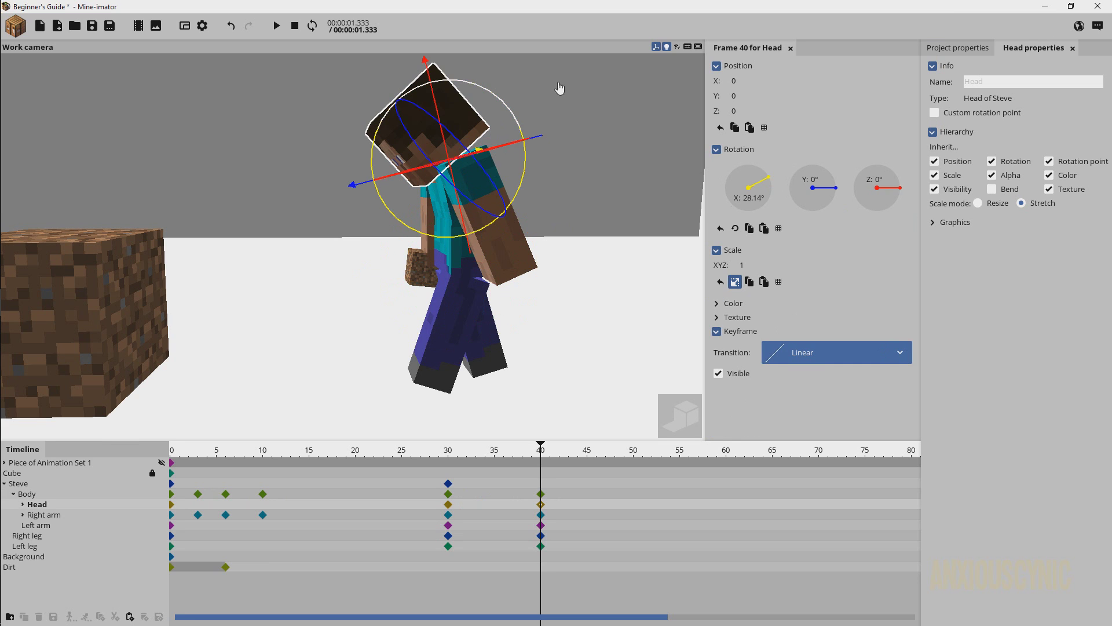
middle_drag(559, 91, 575, 130)
drag(510, 154, 451, 148)
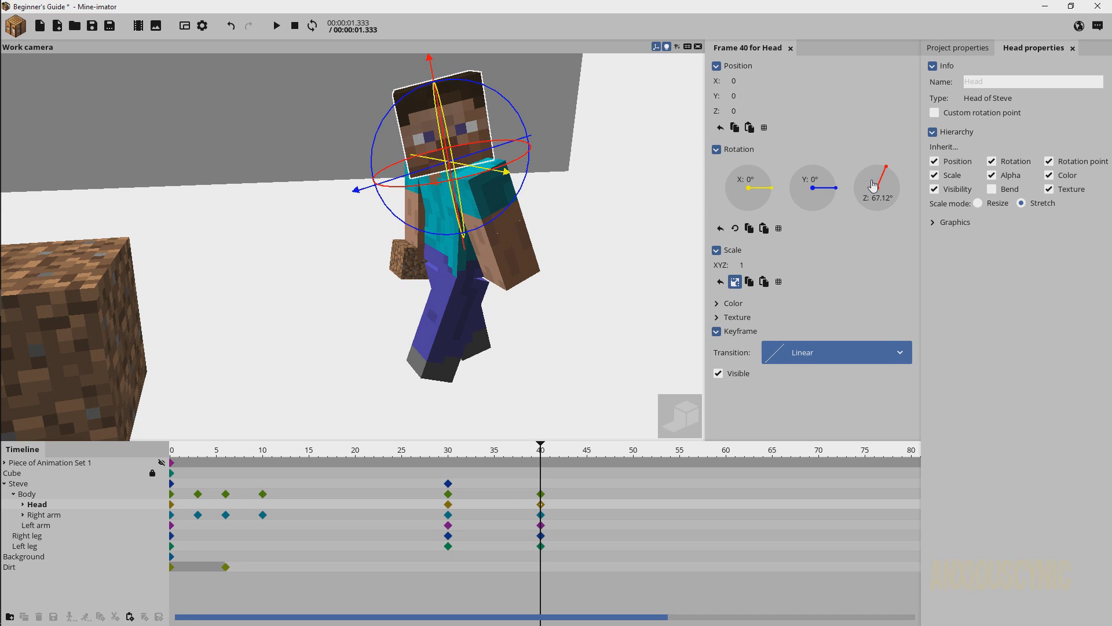
key(ctrl+z)
drag(762, 166, 749, 162)
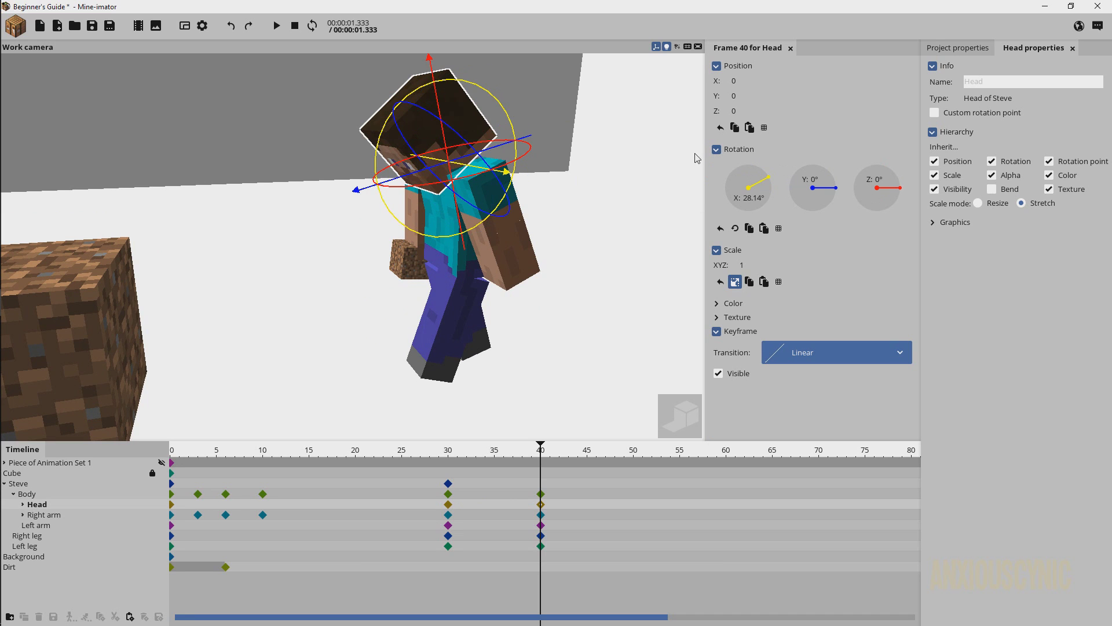
Play the animation from just before frame 30 to review Steve's movement into the stride pose from the side
drag(575, 174, 510, 159)
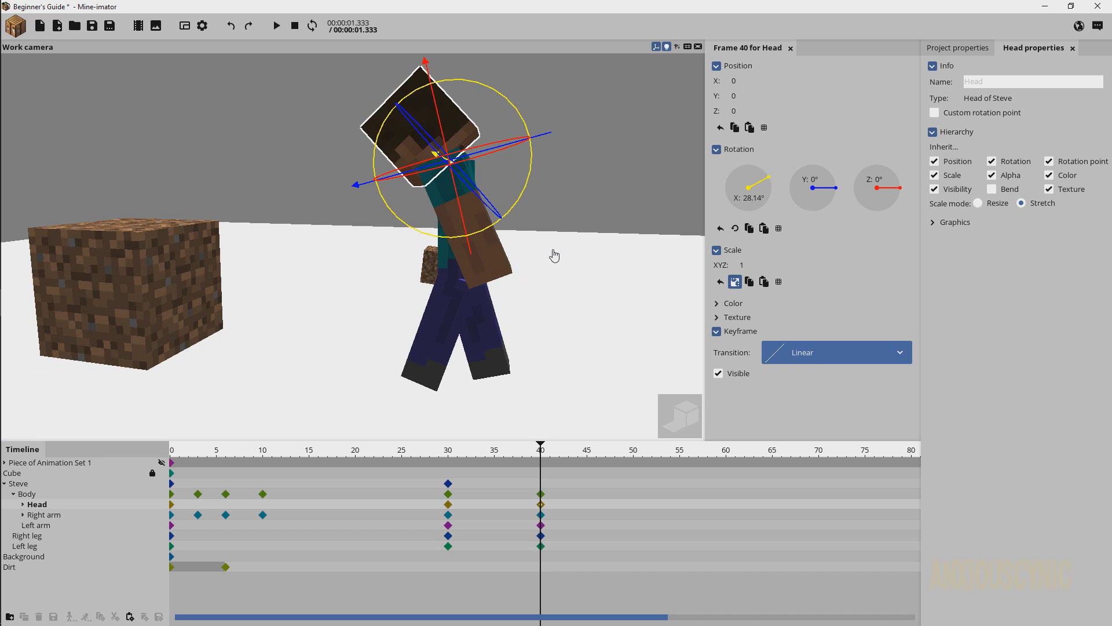
drag(561, 270, 560, 260)
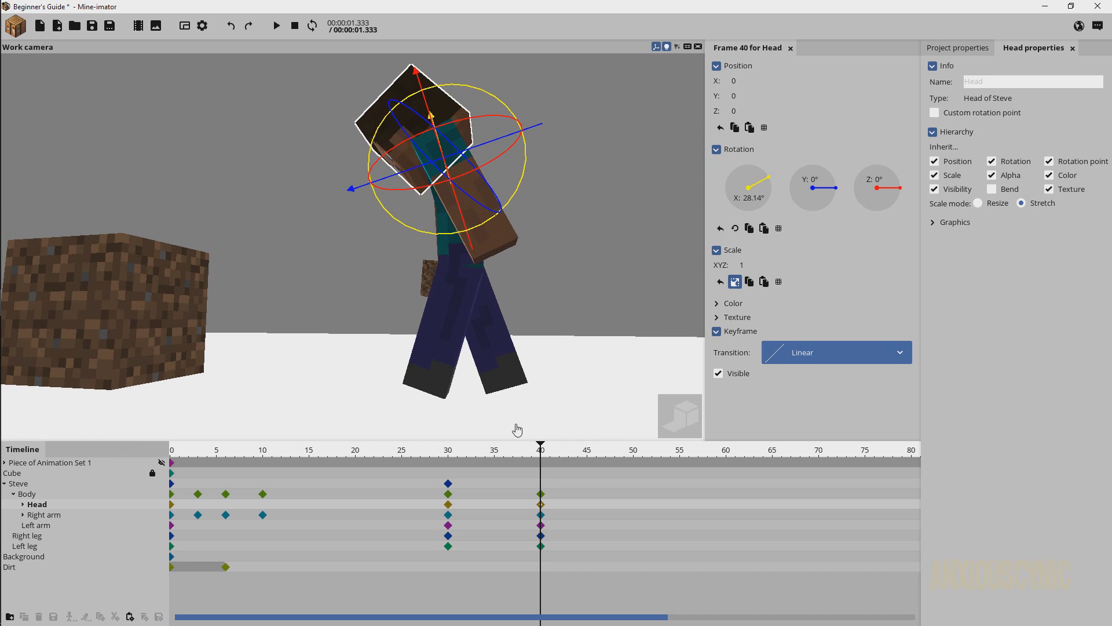
key(space)
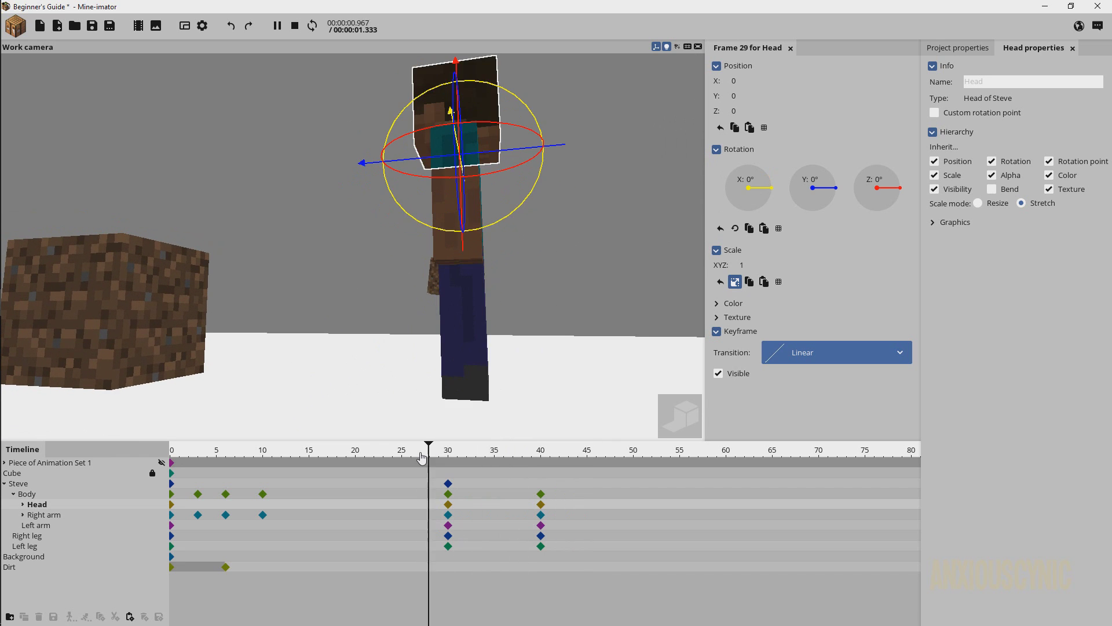
key(space)
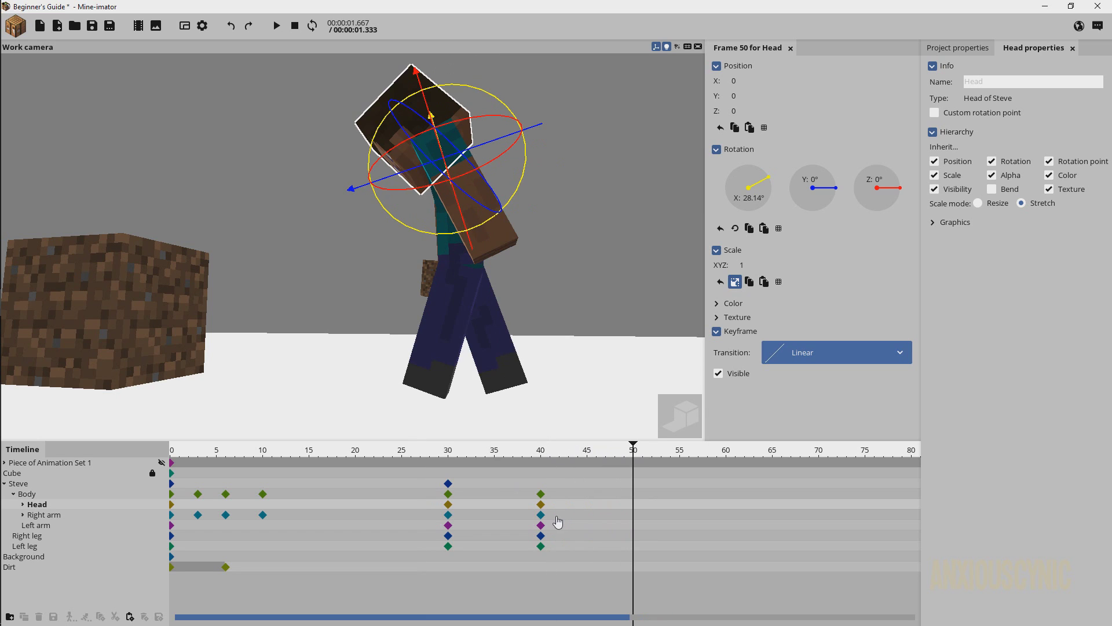
Swap the leg poses at frame 50 by copying each leg's frame 40 keyframe onto the opposite leg
click(542, 536)
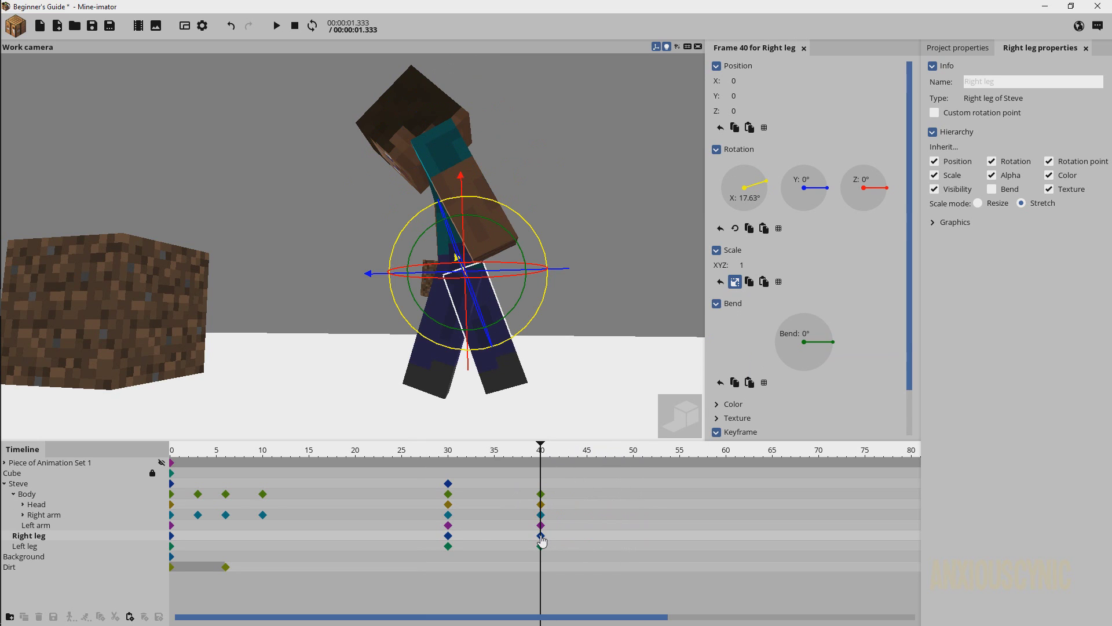
click(634, 546)
key(ctrl+v)
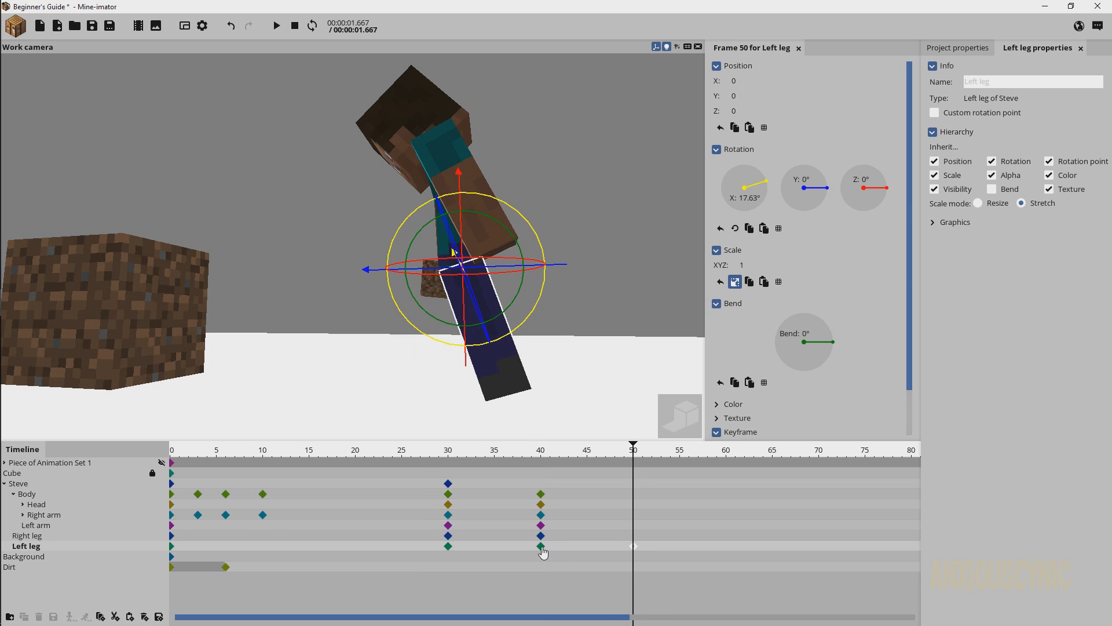
click(539, 552)
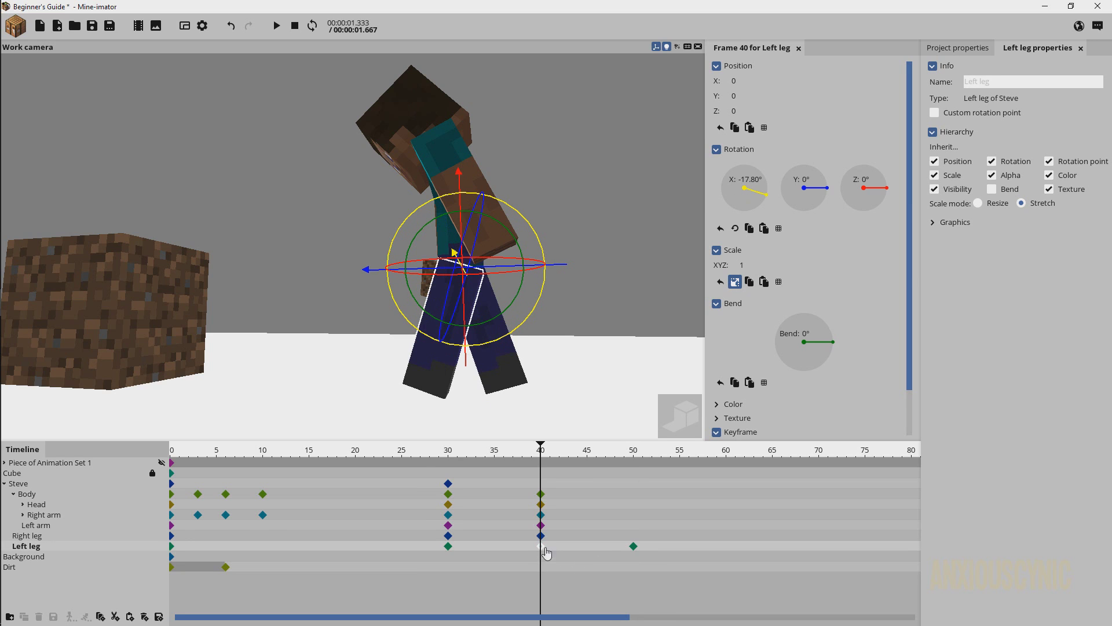
click(633, 540)
key(ctrl+v)
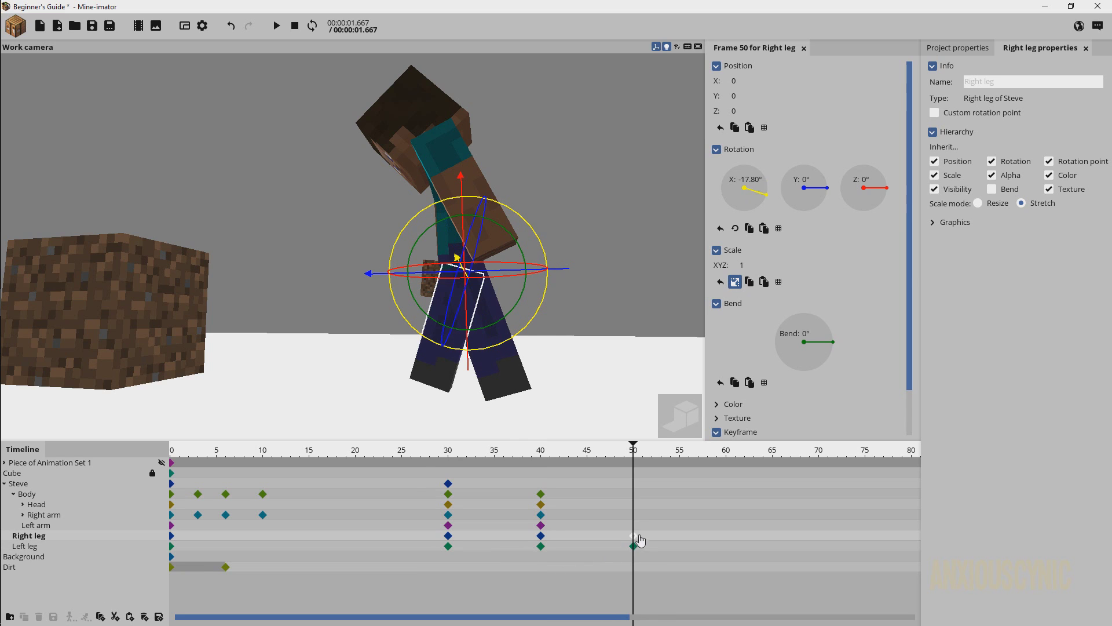
Swap the arm poses at frame 50 by copying each arm's frame 40 keyframe onto the opposite arm
click(540, 525)
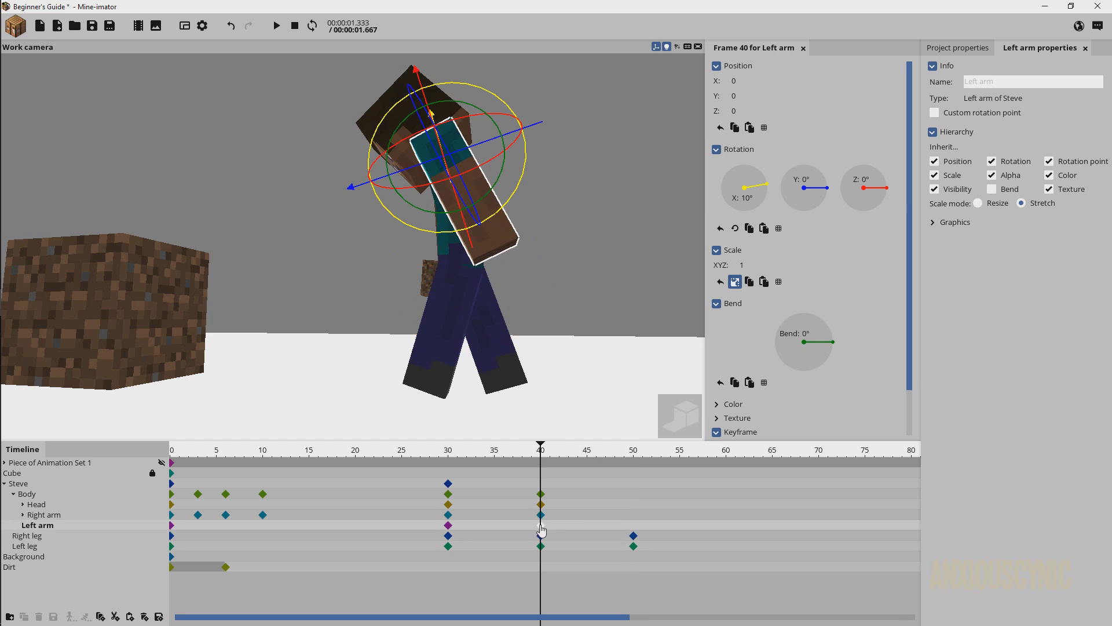
click(633, 515)
key(ctrl+v)
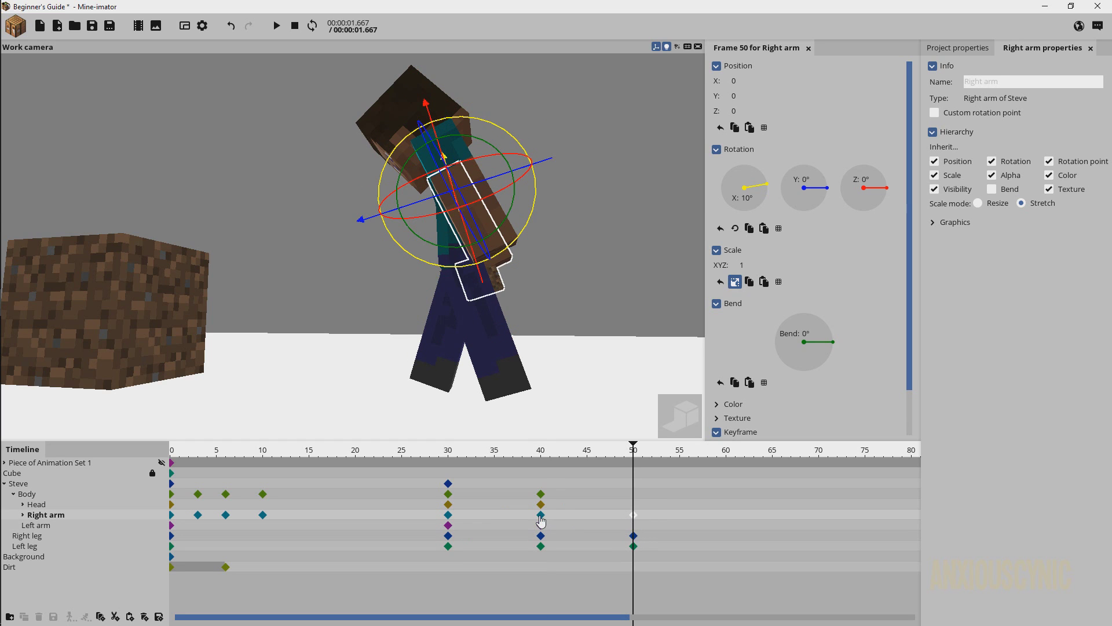
click(541, 515)
click(633, 526)
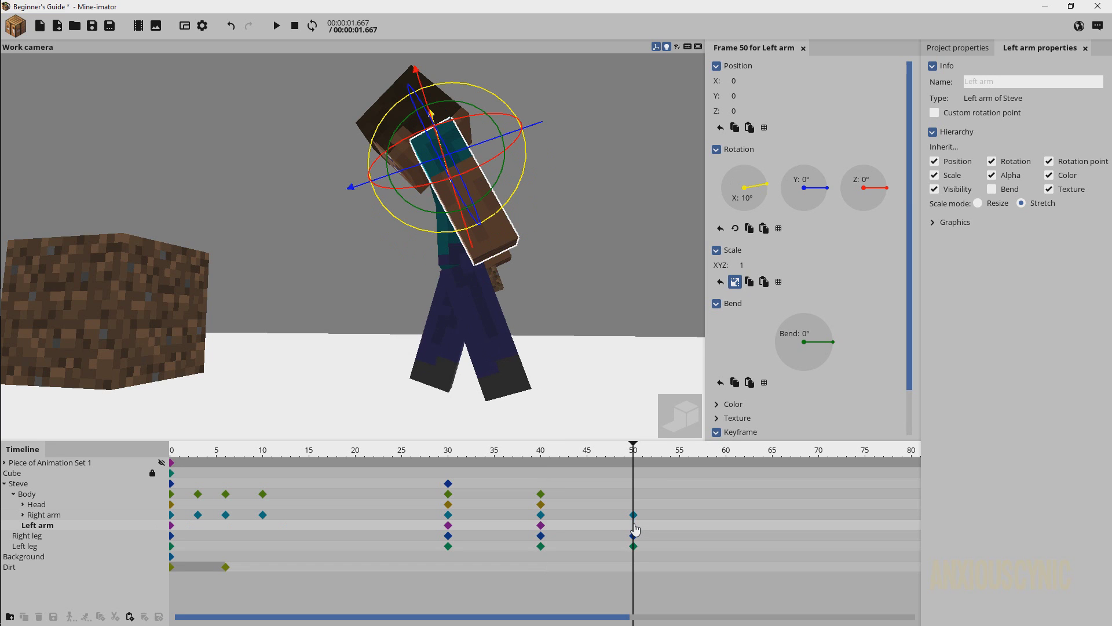
key(ctrl+v)
Play the animation to review the swapped arm and leg poses, and save the project
key(space)
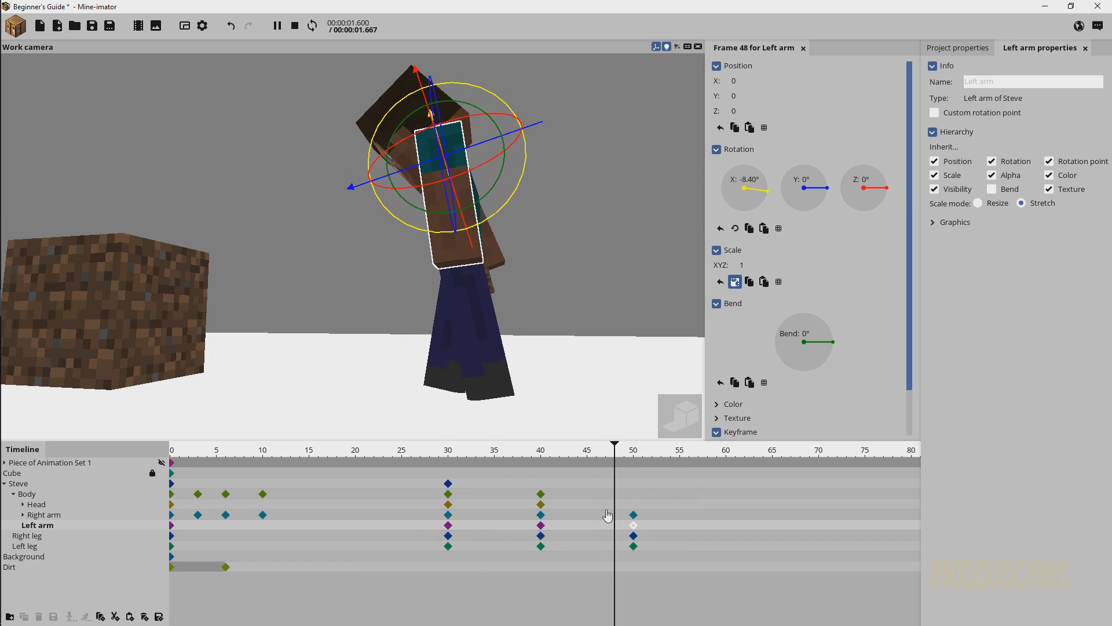
key(space)
key(ctrl+s)
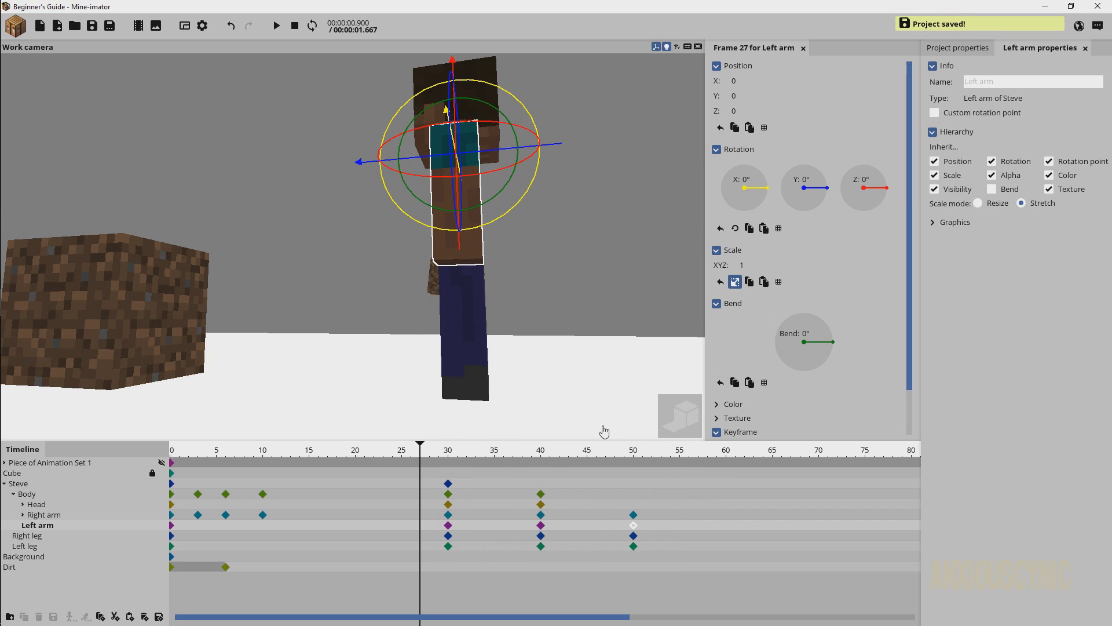
Pose the left leg at frame 45 with a bend of about 55° and X rotation of about -19°, and play back the stride
drag(543, 460, 593, 521)
mouse_move(541, 450)
mouse_down()
mouse_move(529, 451)
mouse_move(550, 454)
mouse_move(541, 453)
mouse_up()
click(409, 329)
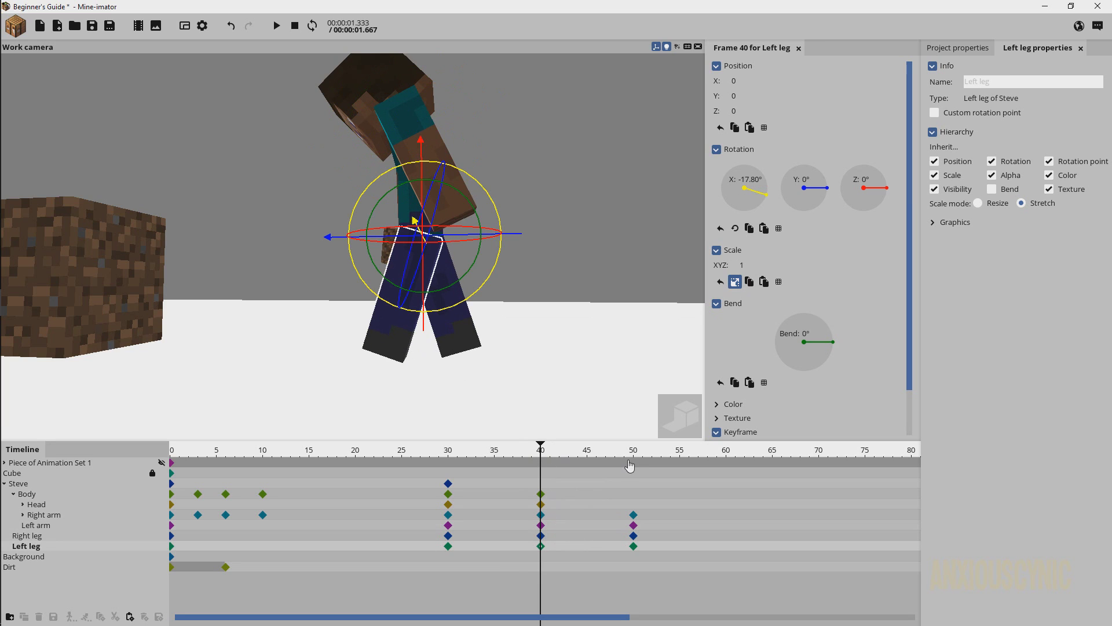
click(587, 550)
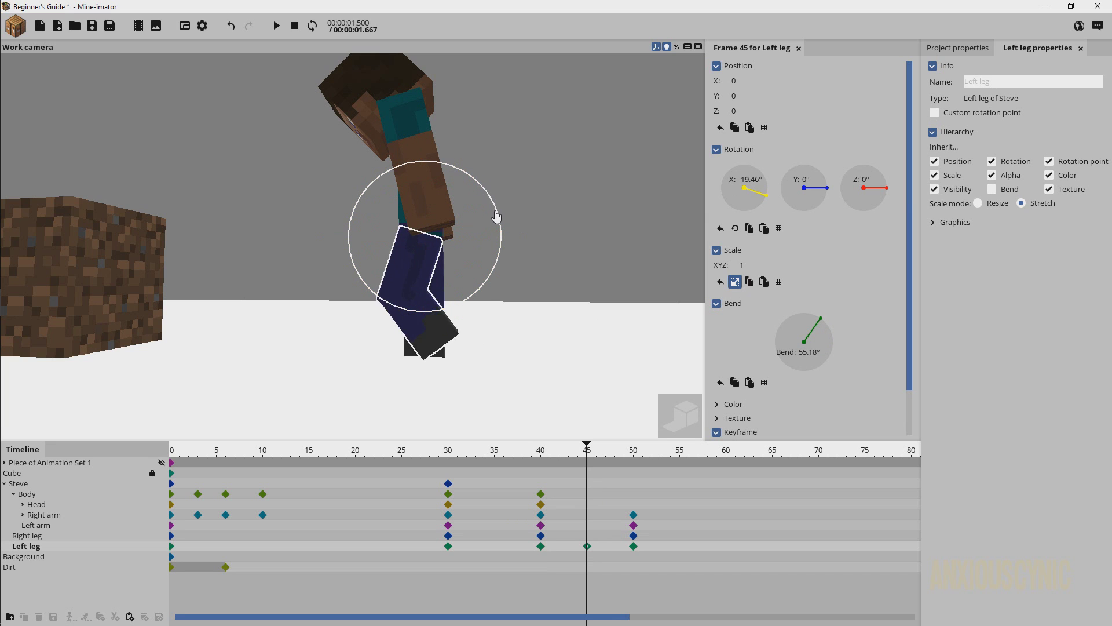
key(space)
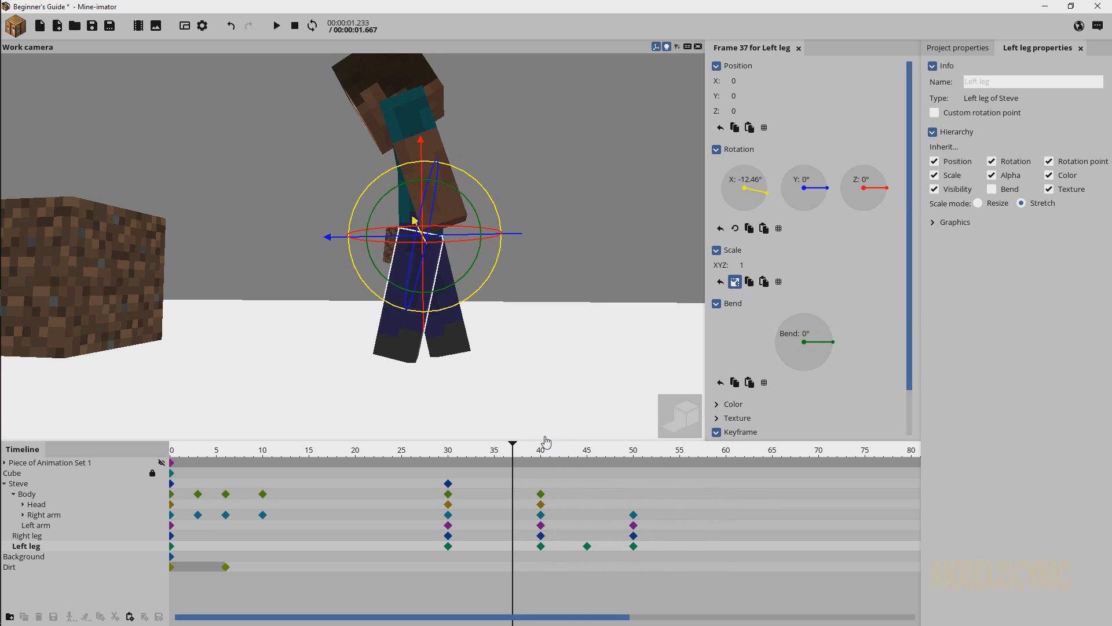
key(space)
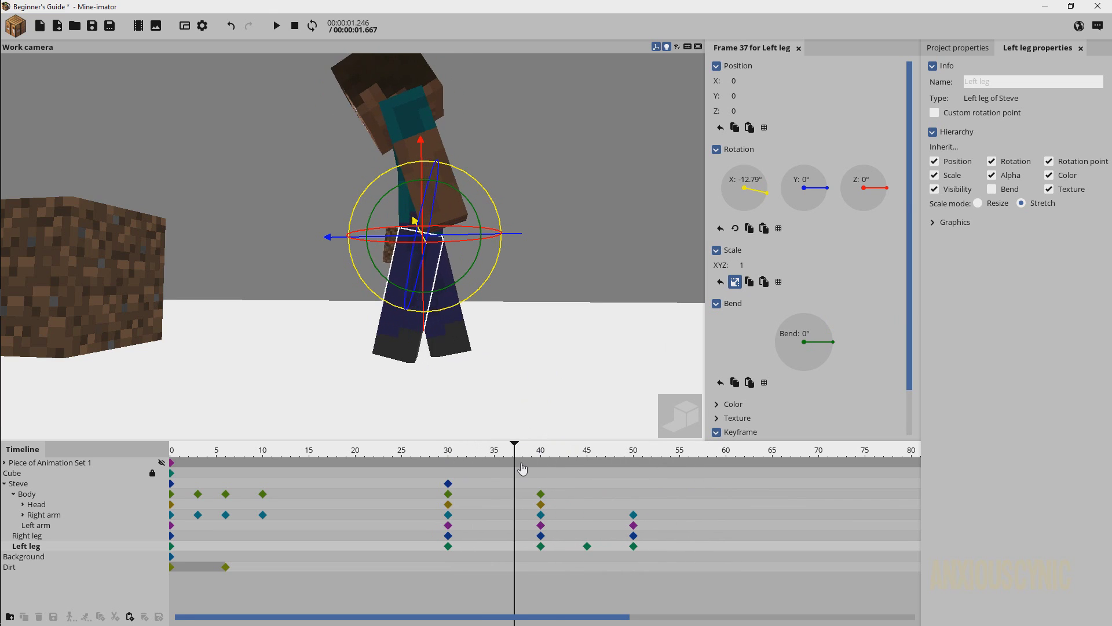
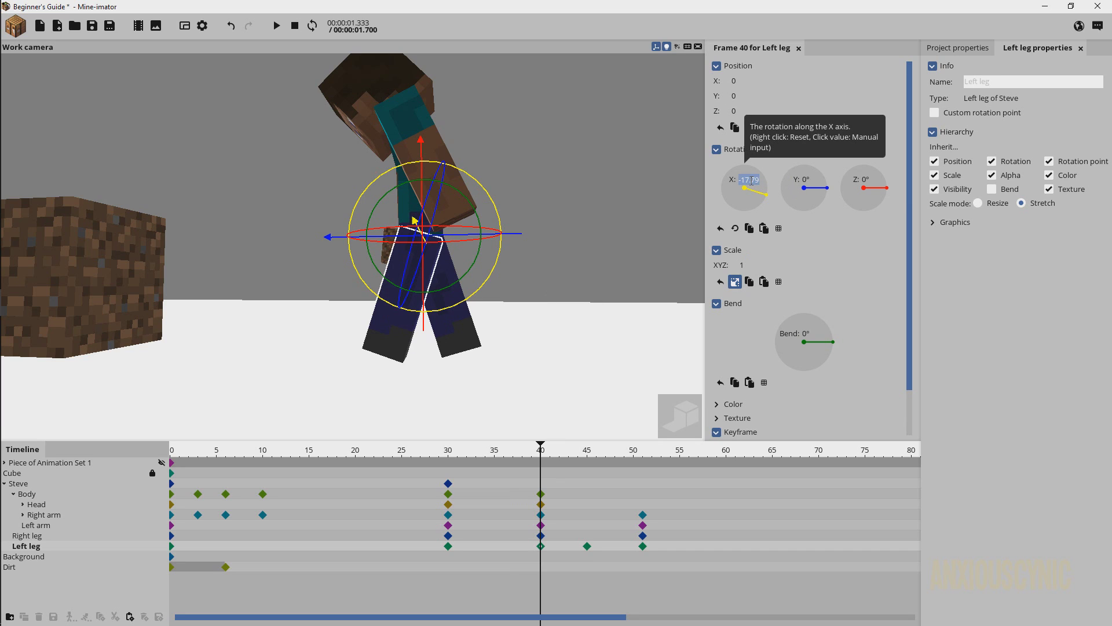
Set the X rotation to -15° for the left leg at frame 40 and the right leg at frame 51, and save the project
text(-15)
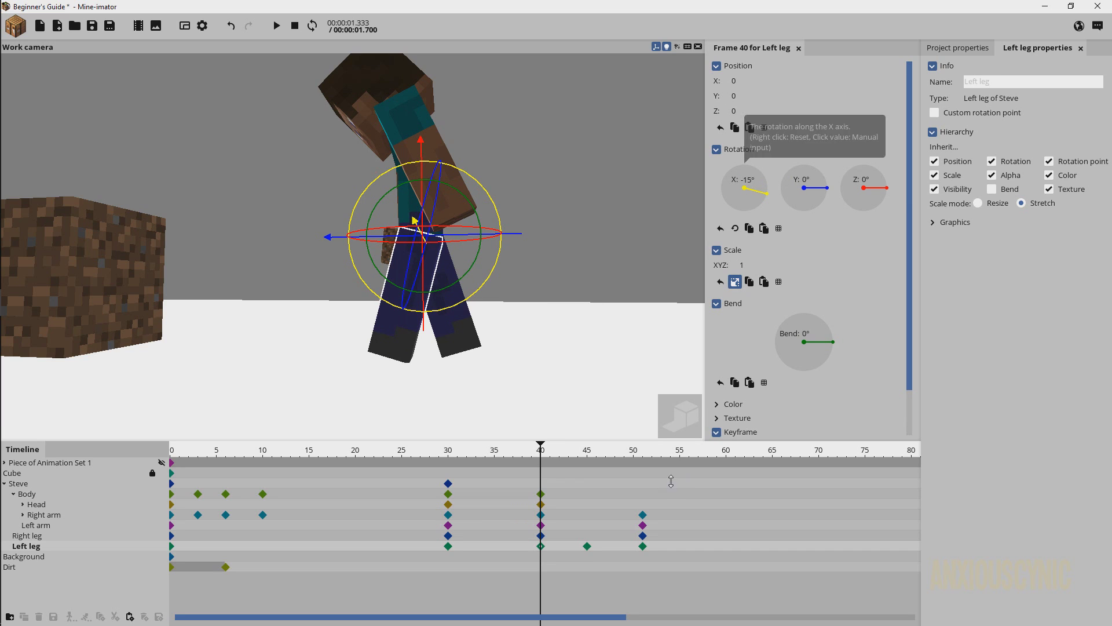
click(641, 537)
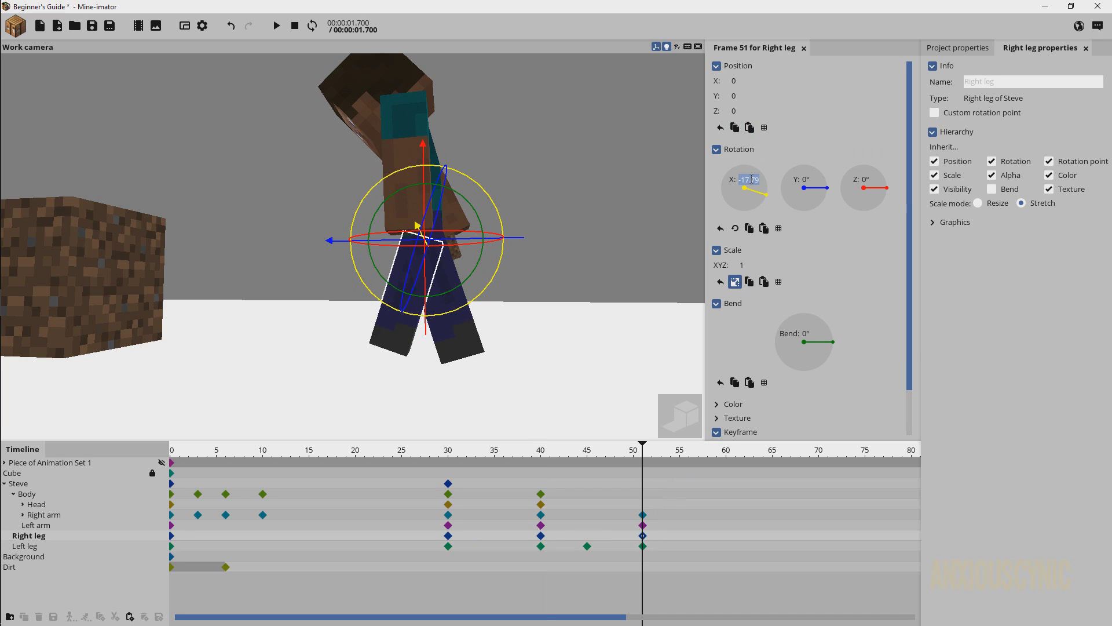
text(-15)
key(Return)
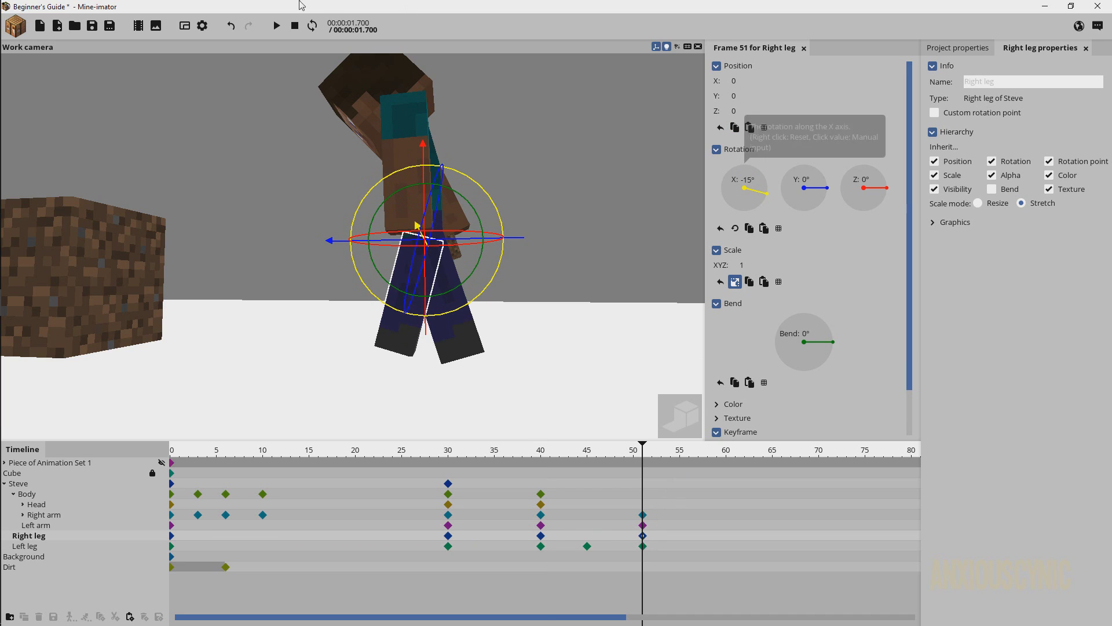
click(92, 26)
Play the stride from frame 28 several times, viewing the legs from different angles, and save the project
click(426, 454)
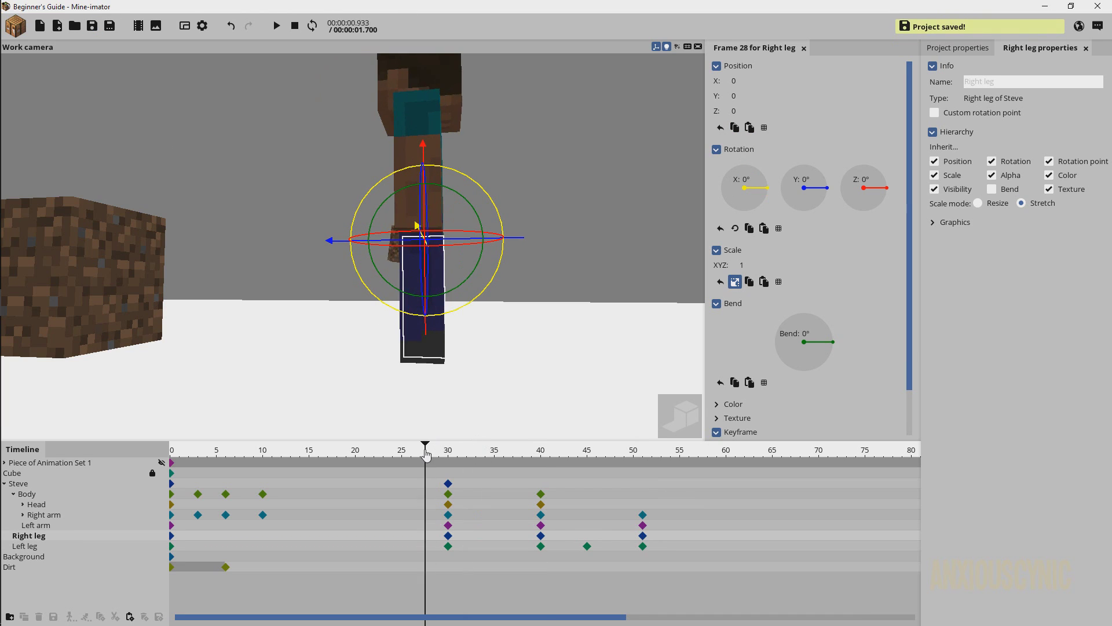
key(space)
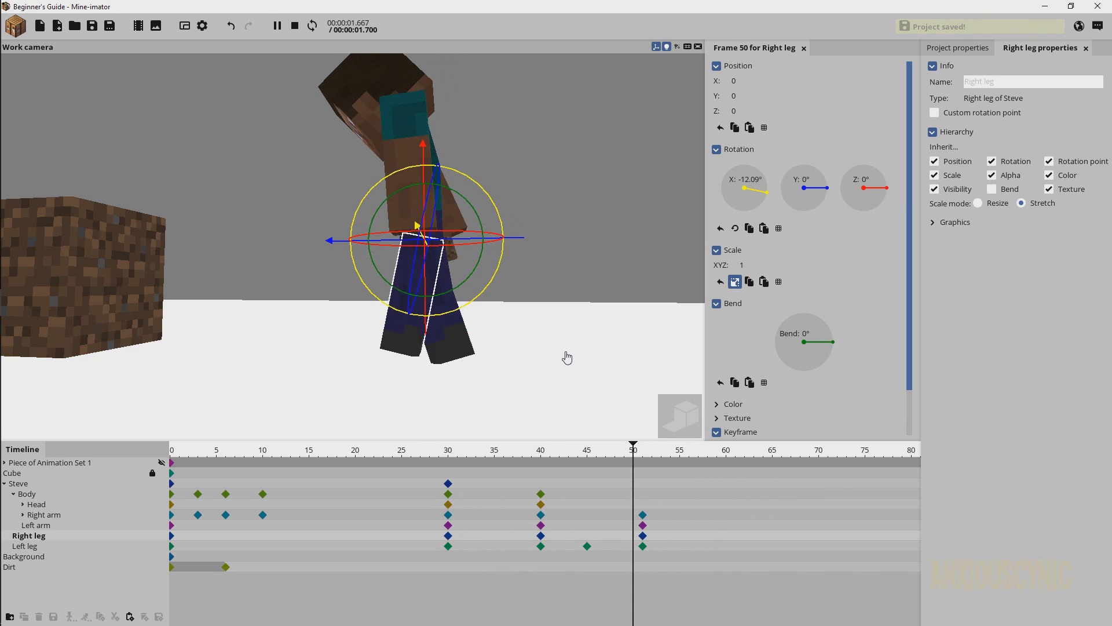
key(space)
drag(567, 357, 581, 298)
click(562, 325)
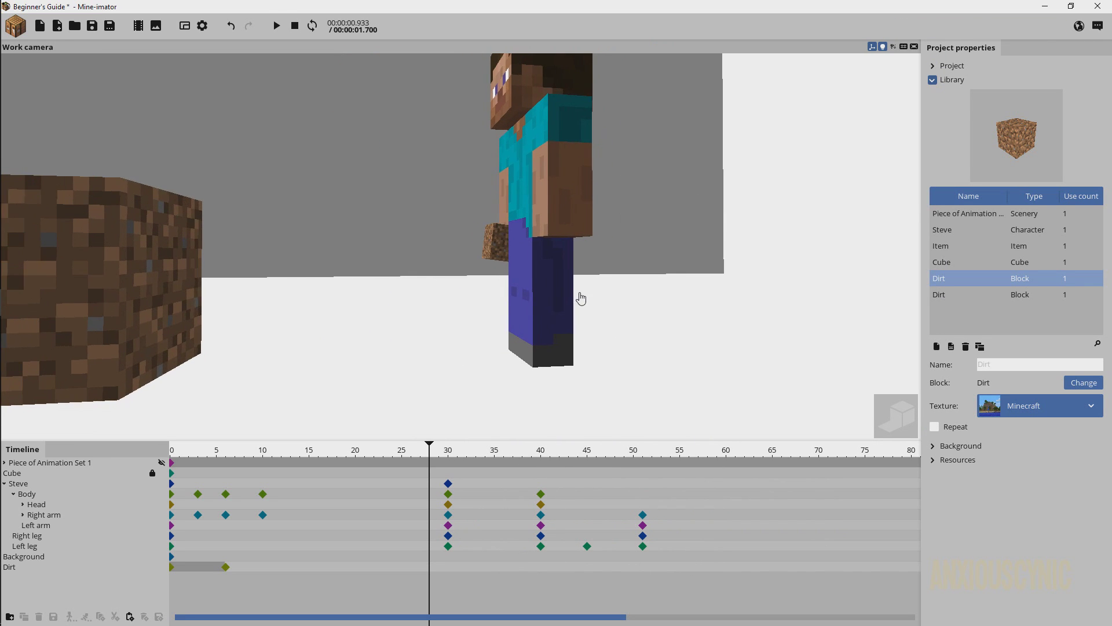
key(space)
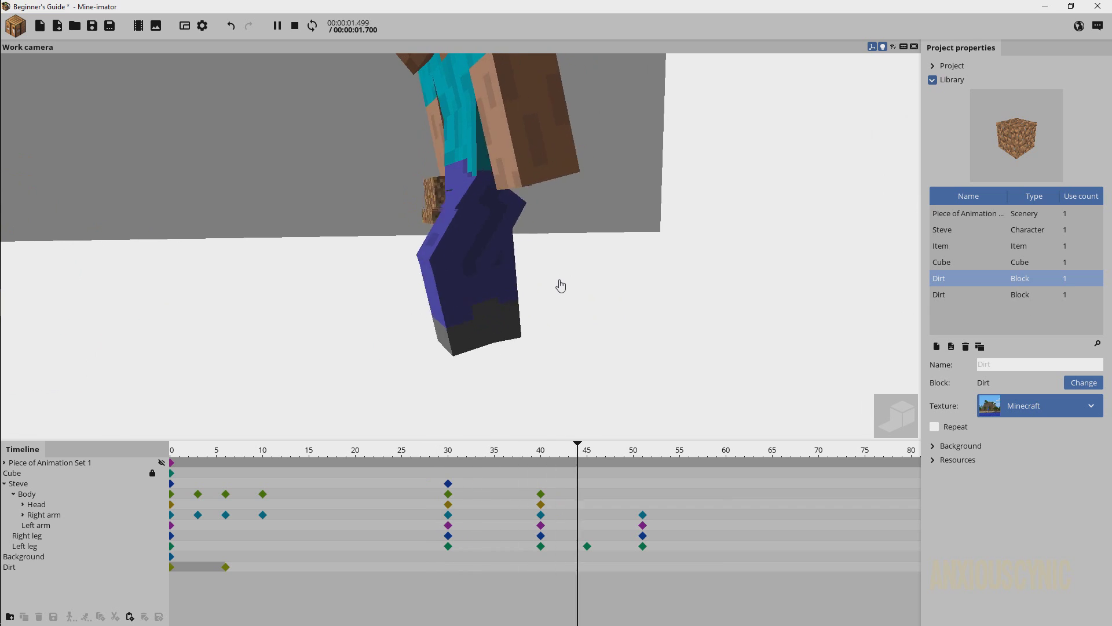
key(space)
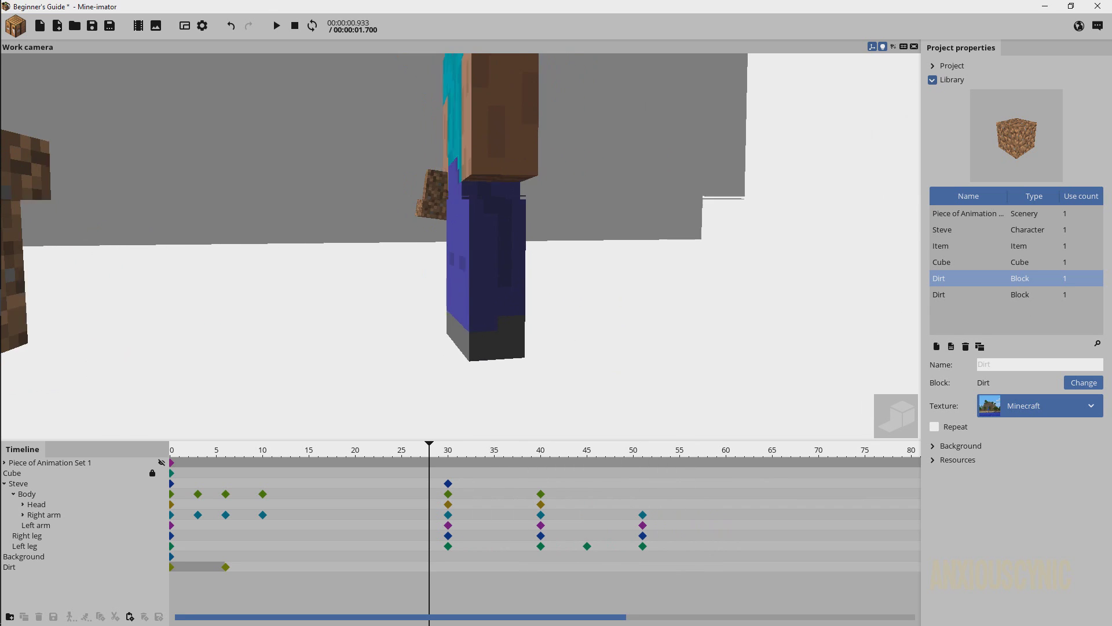
key(space)
key(space)
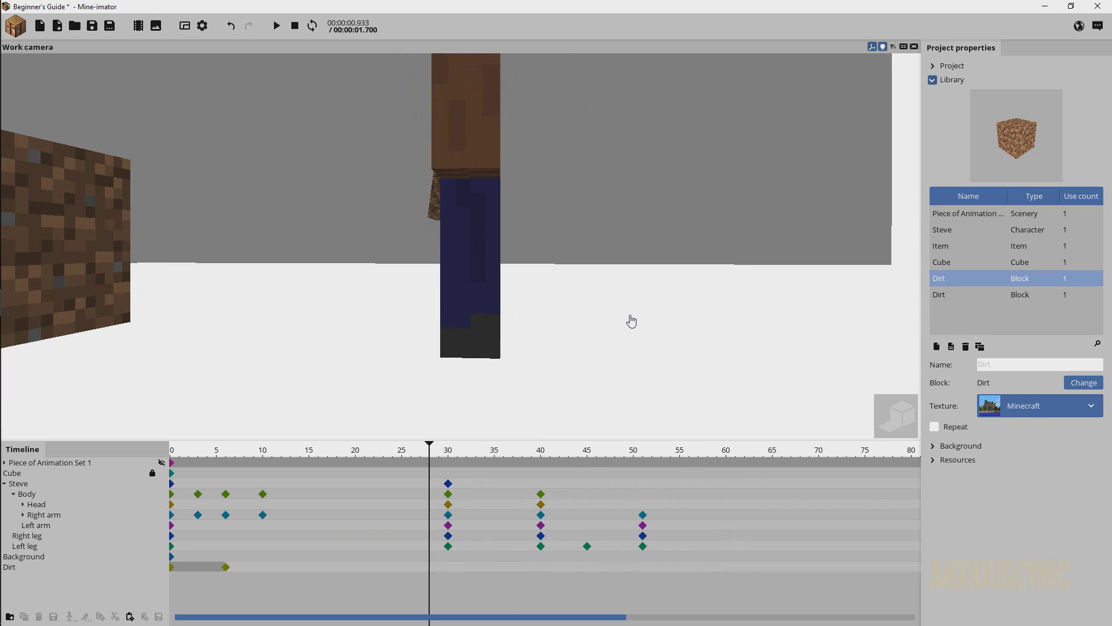
key(space)
key(space)
key(ctrl+s)
Copy the left leg's bent pose from frame 45 onto the right leg at frame 56
drag(587, 461, 643, 477)
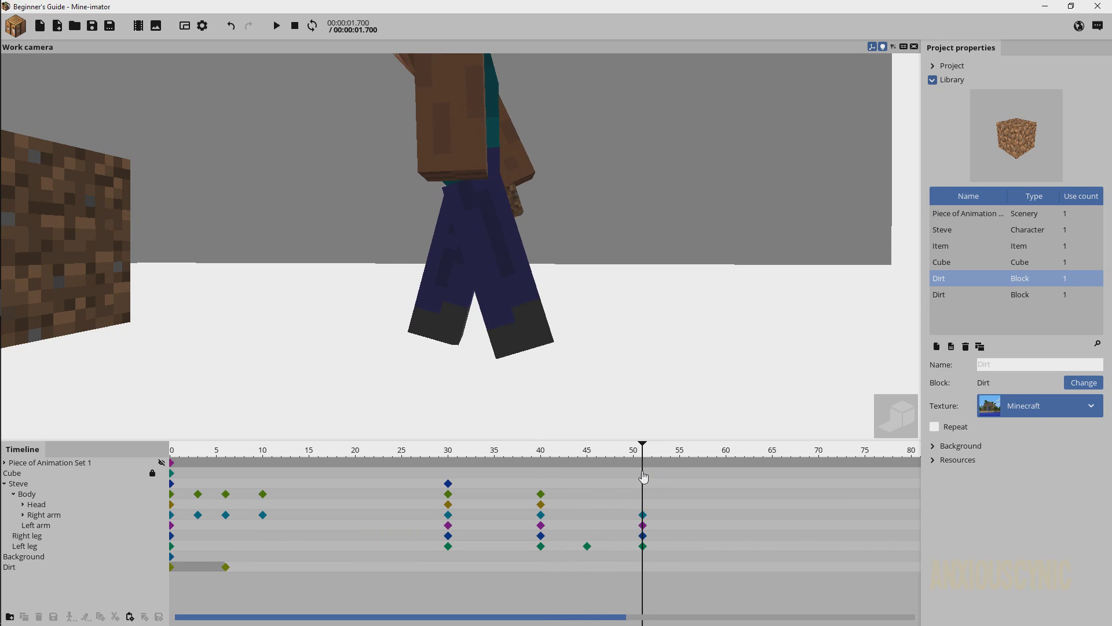
key(ctrl+s)
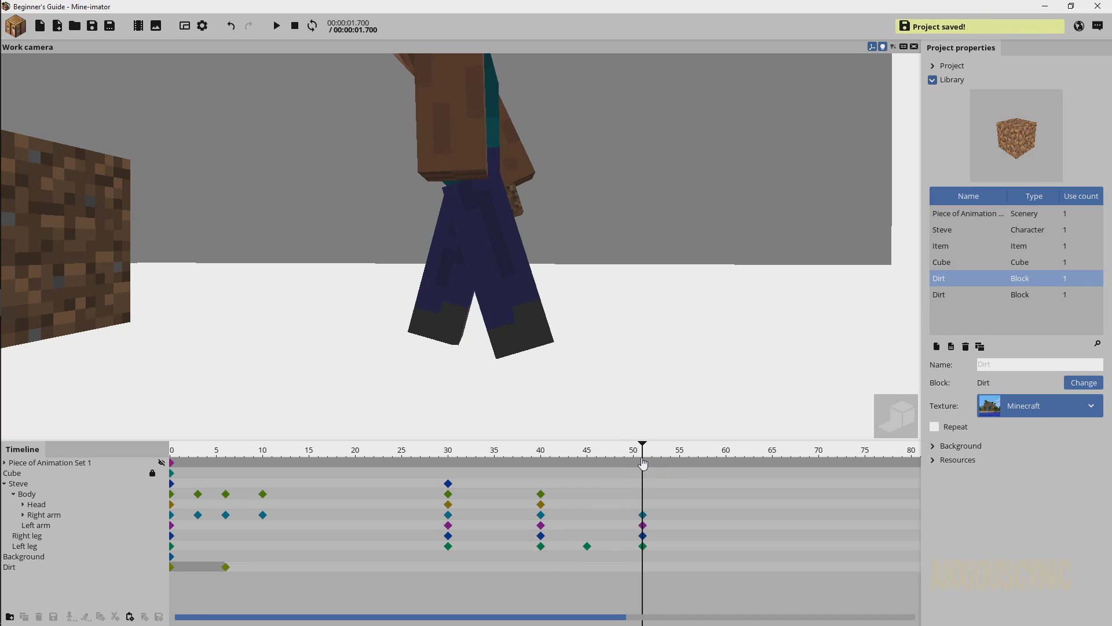
click(587, 546)
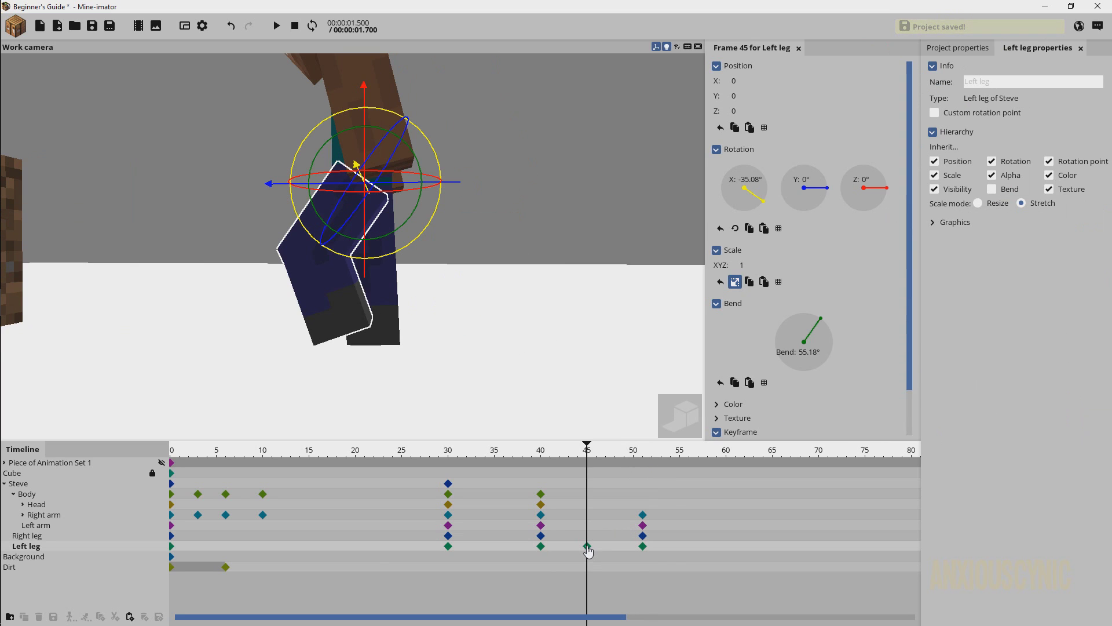
click(689, 539)
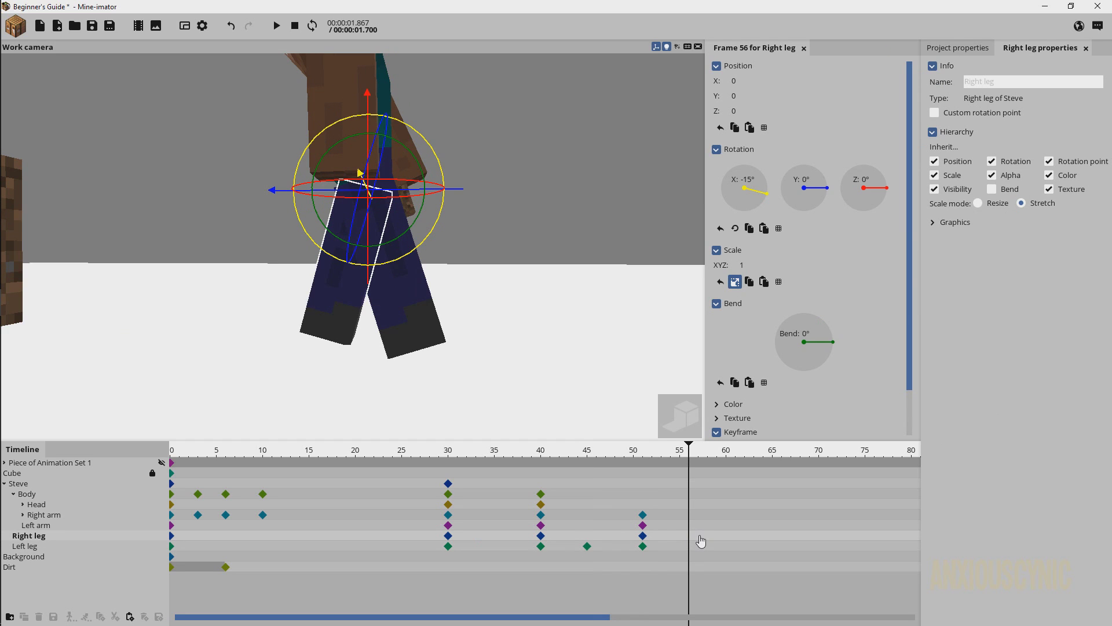
key(ctrl+v)
mouse_move(698, 537)
mouse_down()
mouse_move(678, 537)
mouse_move(691, 535)
mouse_up()
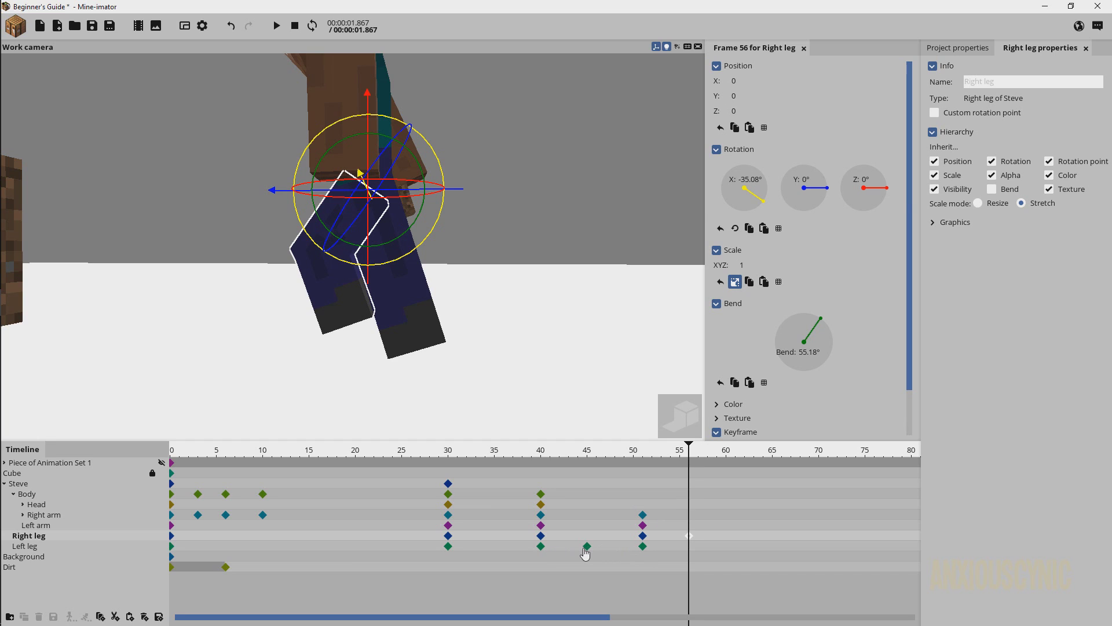
Compare the left leg keyframes at frames 40, 45 and 51 with the right leg keyframe at frame 56
click(540, 545)
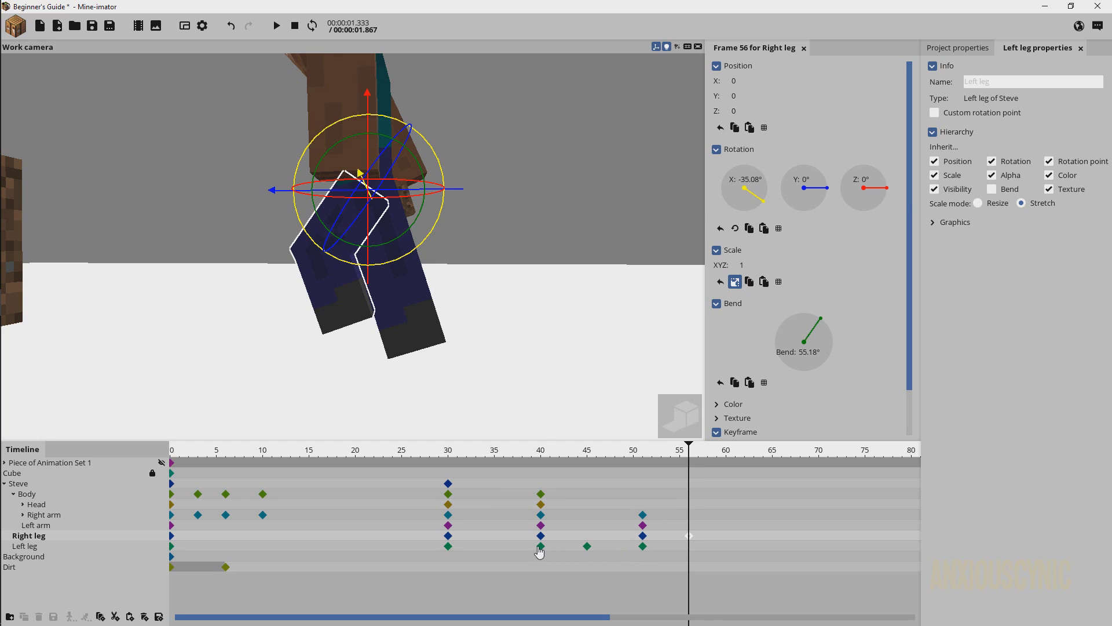
click(587, 546)
click(643, 546)
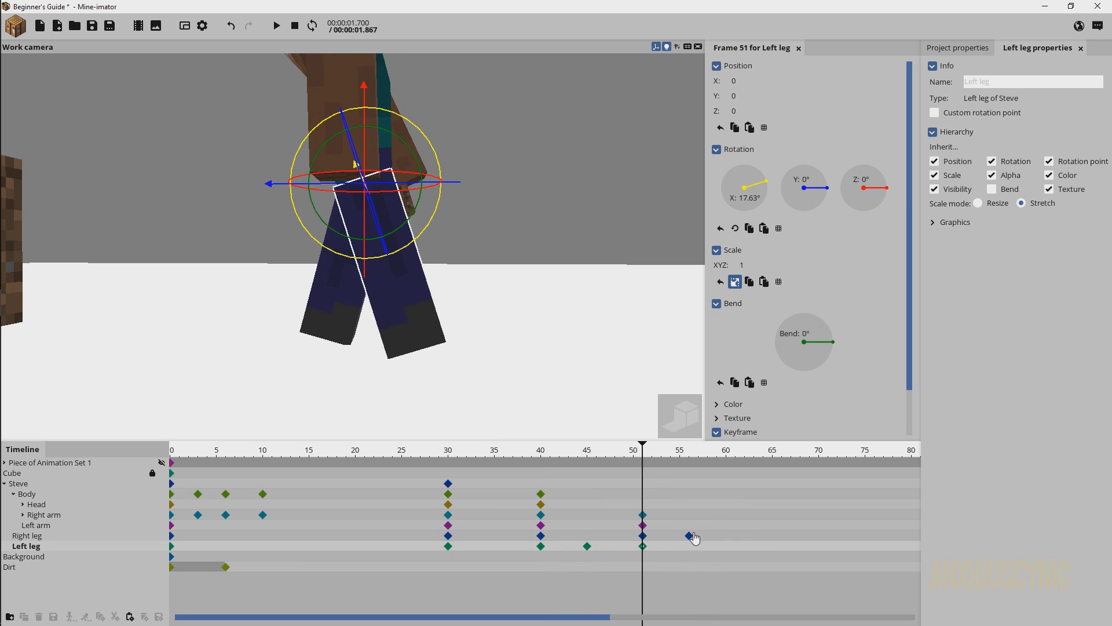
click(689, 535)
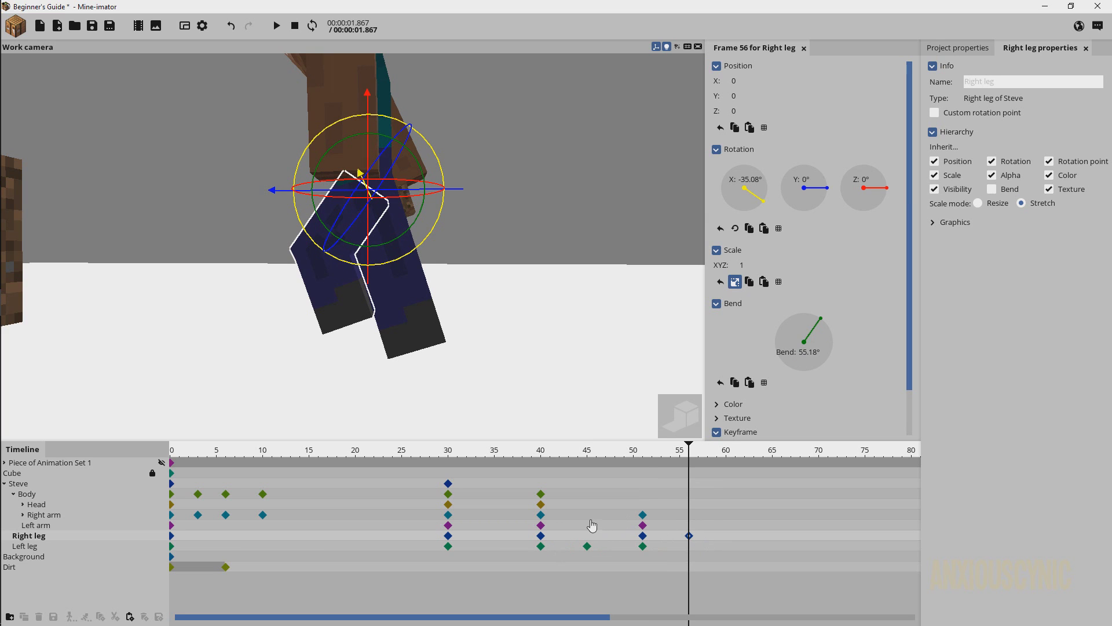
Inspect both arms at frame 45 along with their keyframes at frames 40 and 51, and save the project
mouse_move(578, 452)
mouse_down()
mouse_move(529, 458)
mouse_move(656, 461)
mouse_move(586, 458)
mouse_up()
drag(467, 272, 467, 290)
scroll(466, 278, down, 2)
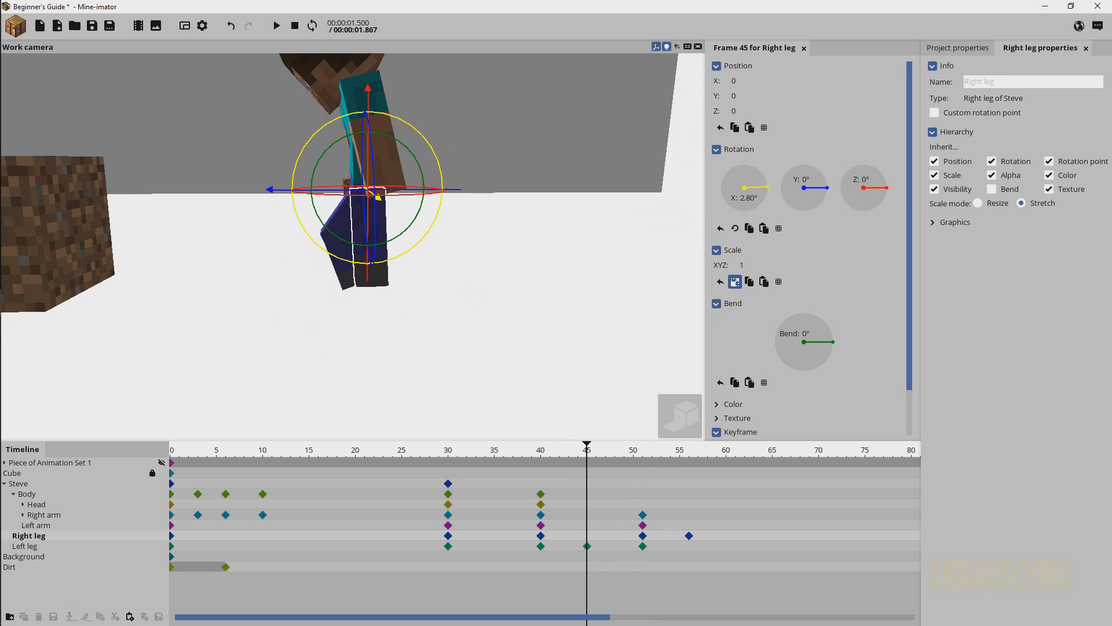
key(w)
right_drag(467, 278, 457, 135)
click(420, 132)
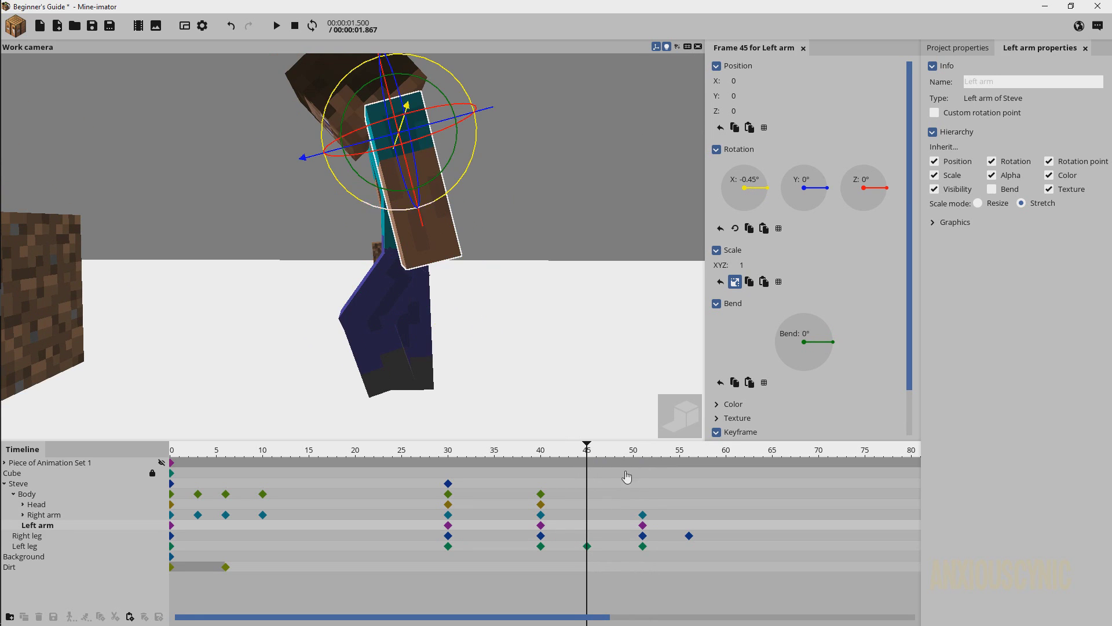
drag(654, 515, 525, 527)
middle_drag(565, 218, 544, 203)
drag(544, 202, 573, 211)
drag(440, 104, 436, 101)
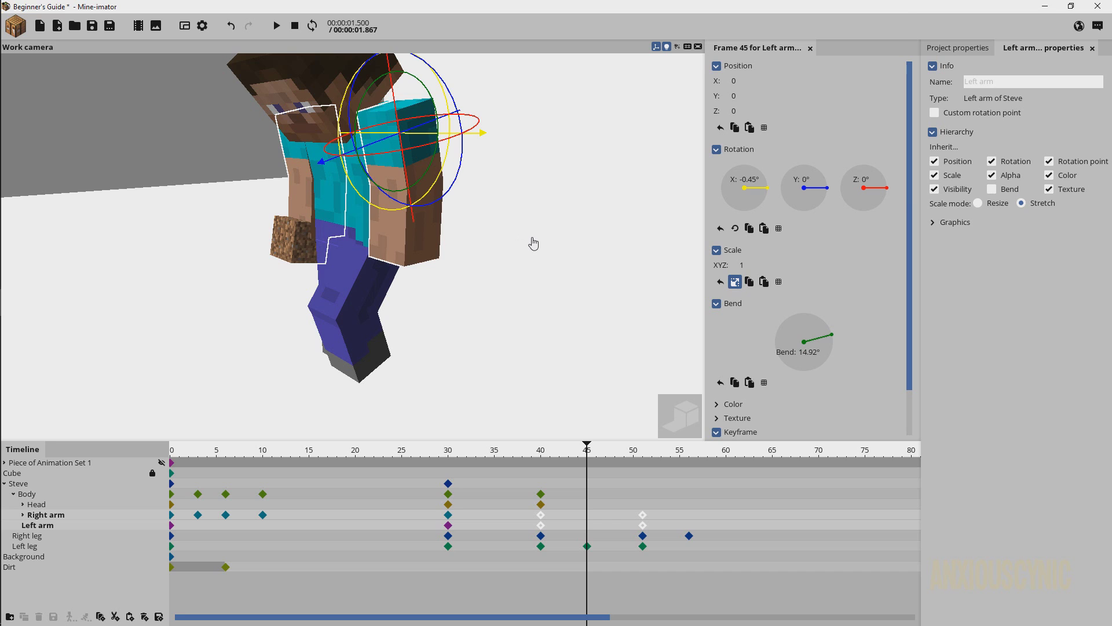
key(ctrl+s)
click(478, 301)
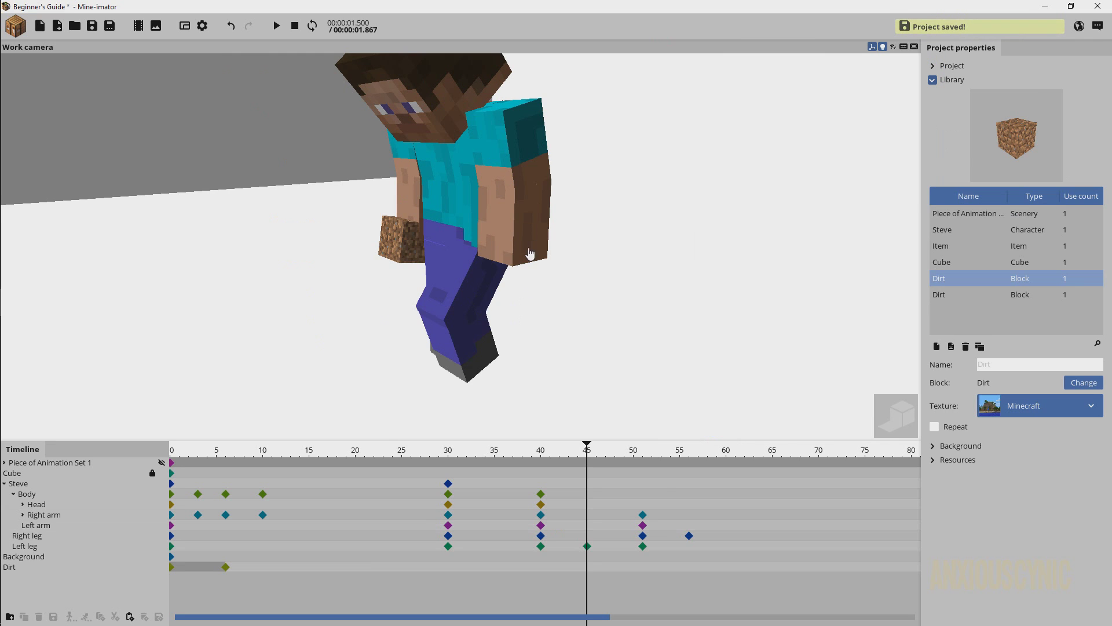
Swing the left arm outward at frame 45 to a Y rotation of about 4.5°
click(434, 183)
click(403, 162)
middle_drag(514, 216, 472, 99)
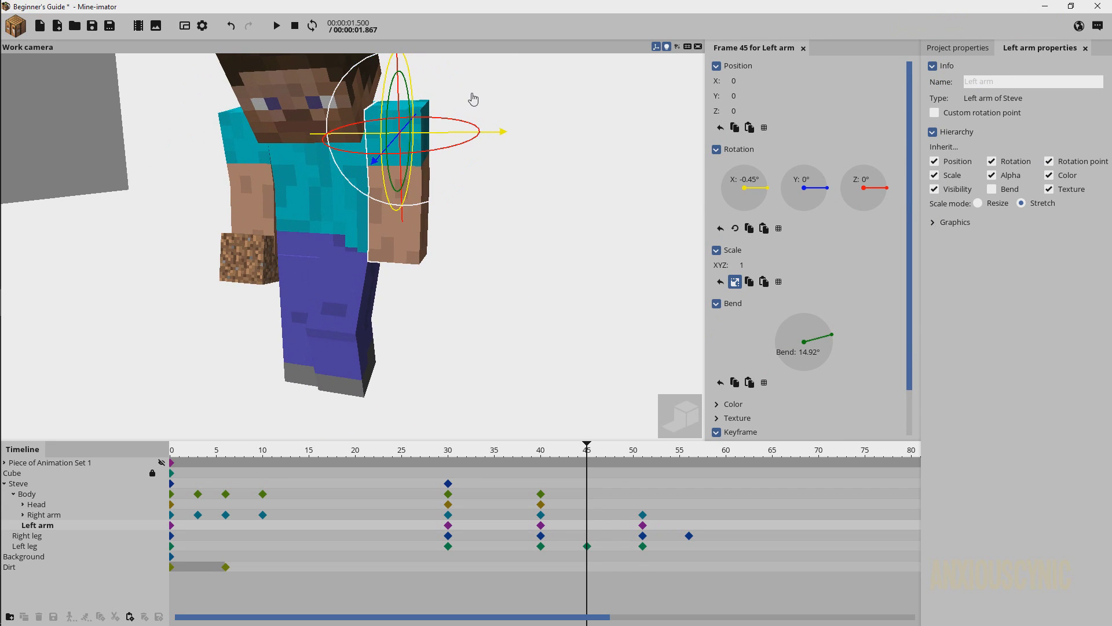
Swing the right arm outward at frame 45 to a Y rotation of about -6.2°, and save the project
click(286, 188)
middle_drag(409, 278, 328, 106)
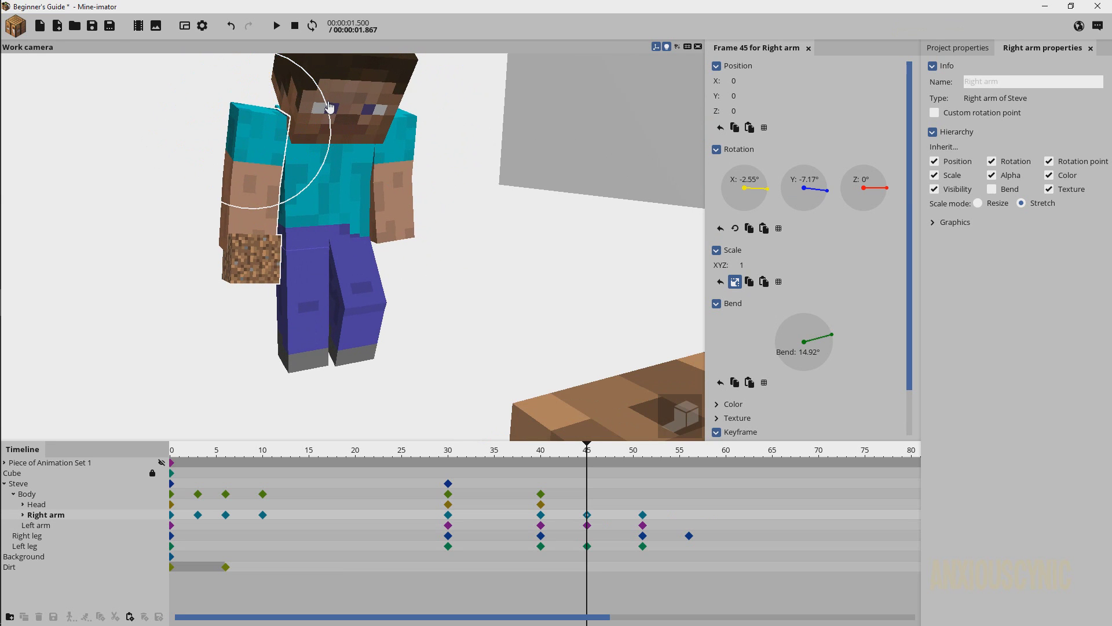
drag(328, 106, 325, 108)
drag(458, 287, 348, 285)
key(ctrl+s)
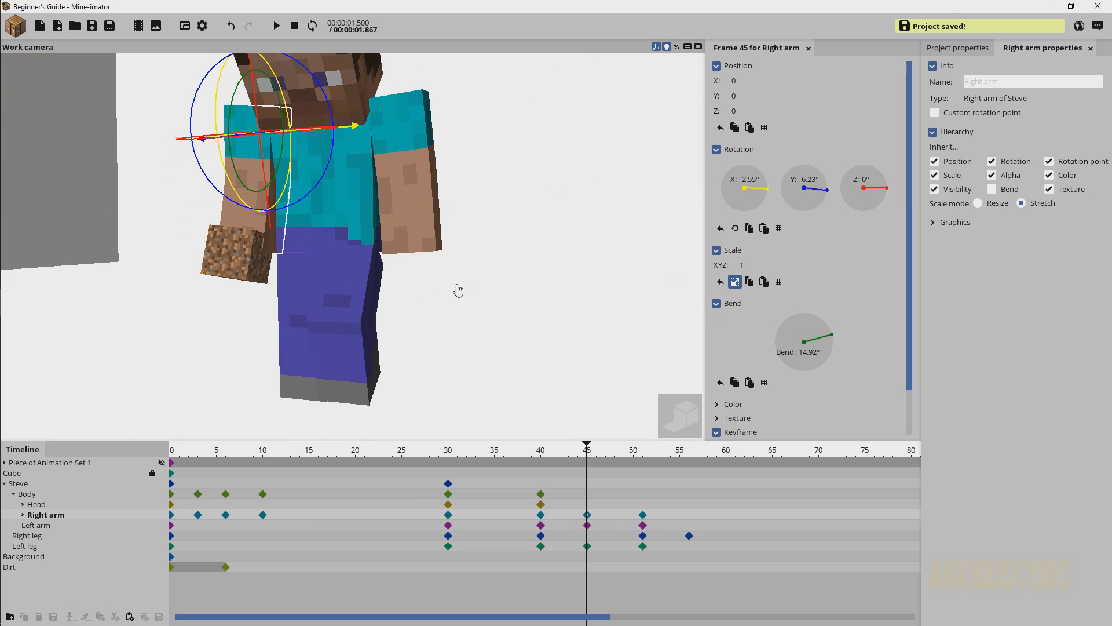
Play the animation from frame 30 and review both arms' poses at frames 40, 45 and 51
click(447, 452)
key(space)
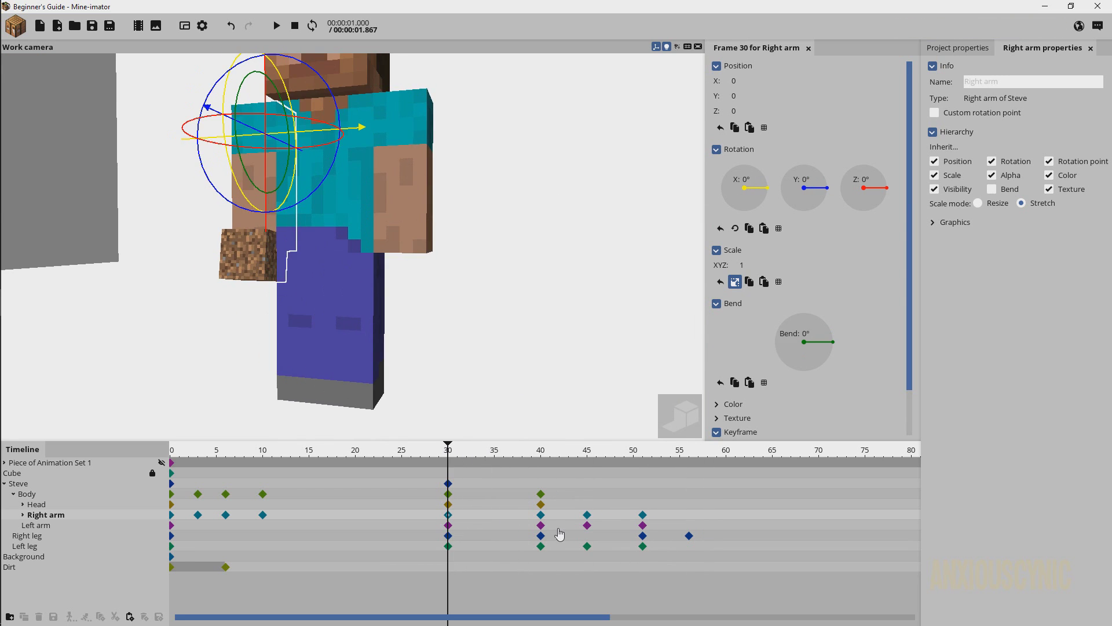
click(586, 514)
drag(541, 455, 558, 536)
click(541, 517)
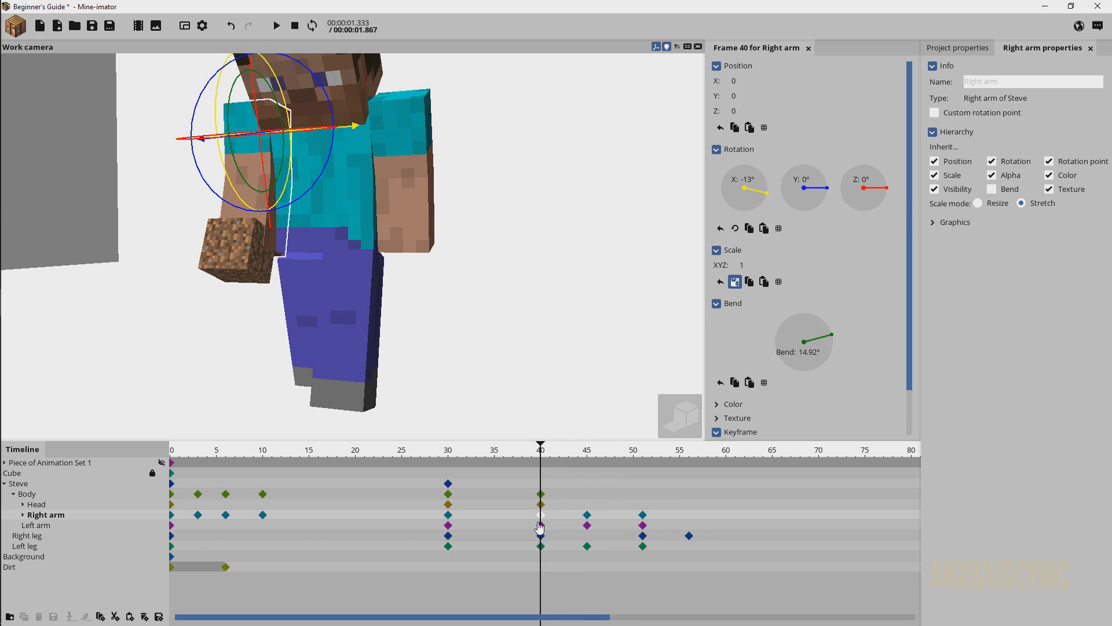
click(540, 525)
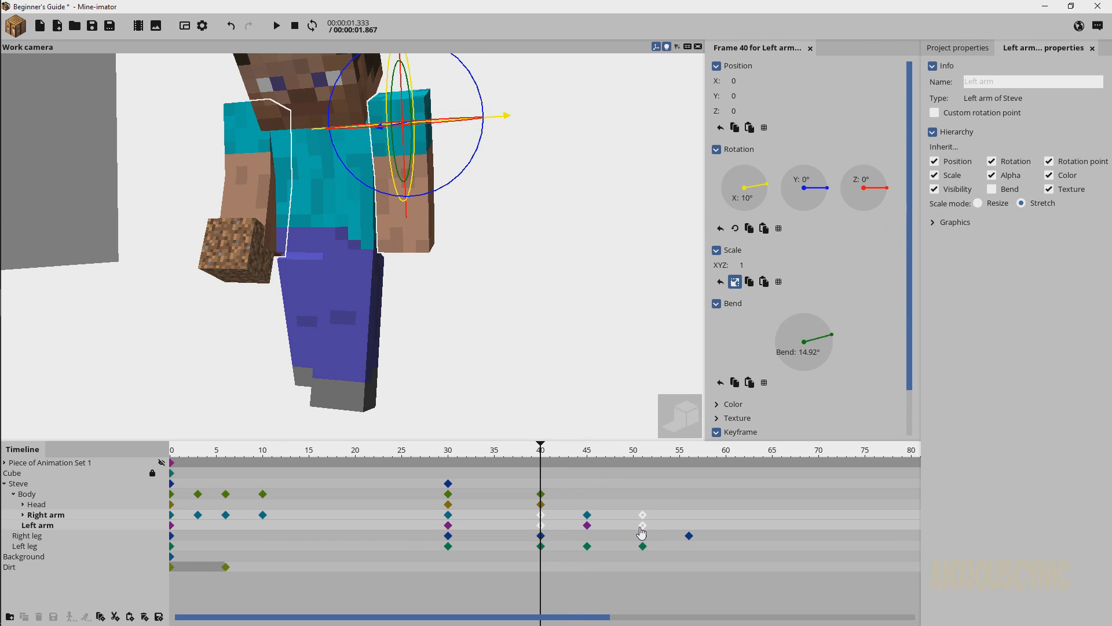
right_drag(497, 291, 510, 271)
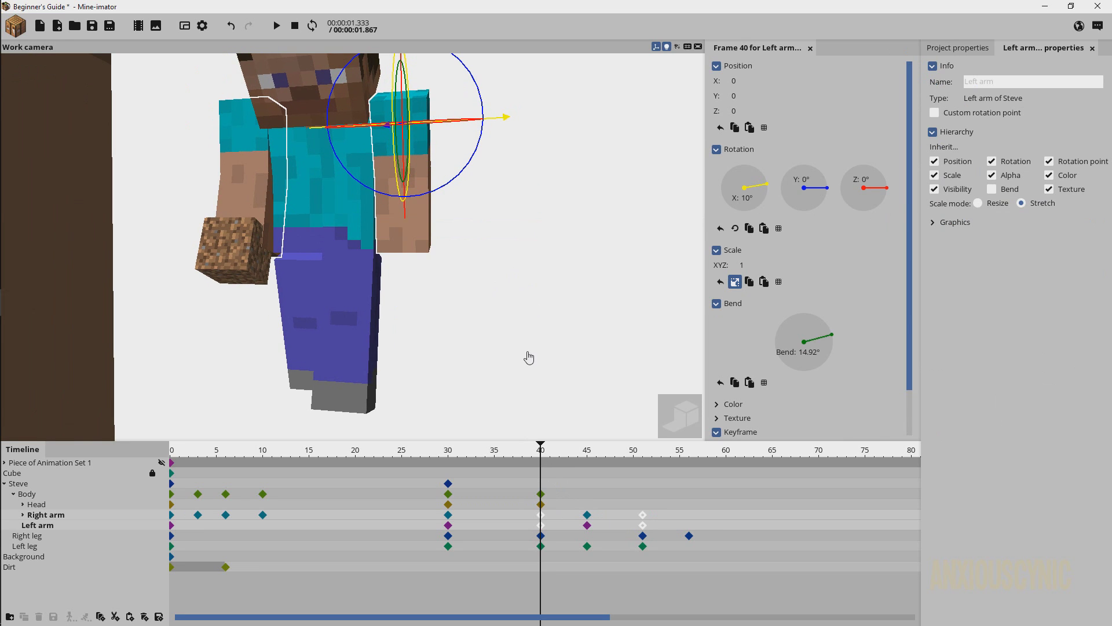
Rotate the right arm slightly outward to about -0.8° on Y in both its frame 40 and frame 51 keyframes
click(540, 514)
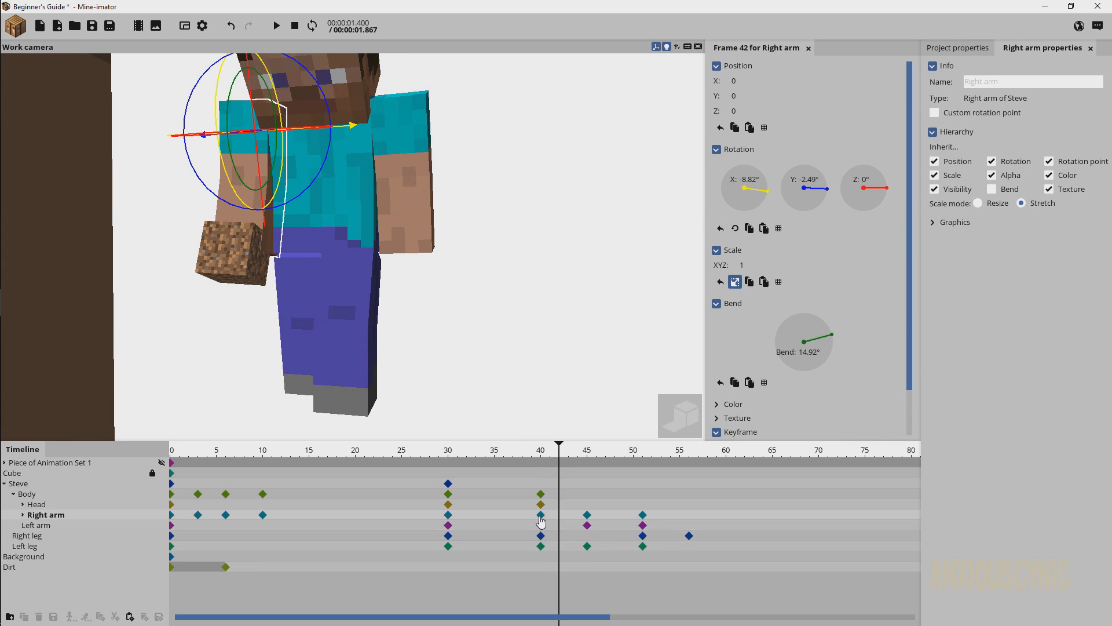
click(644, 521)
click(642, 514)
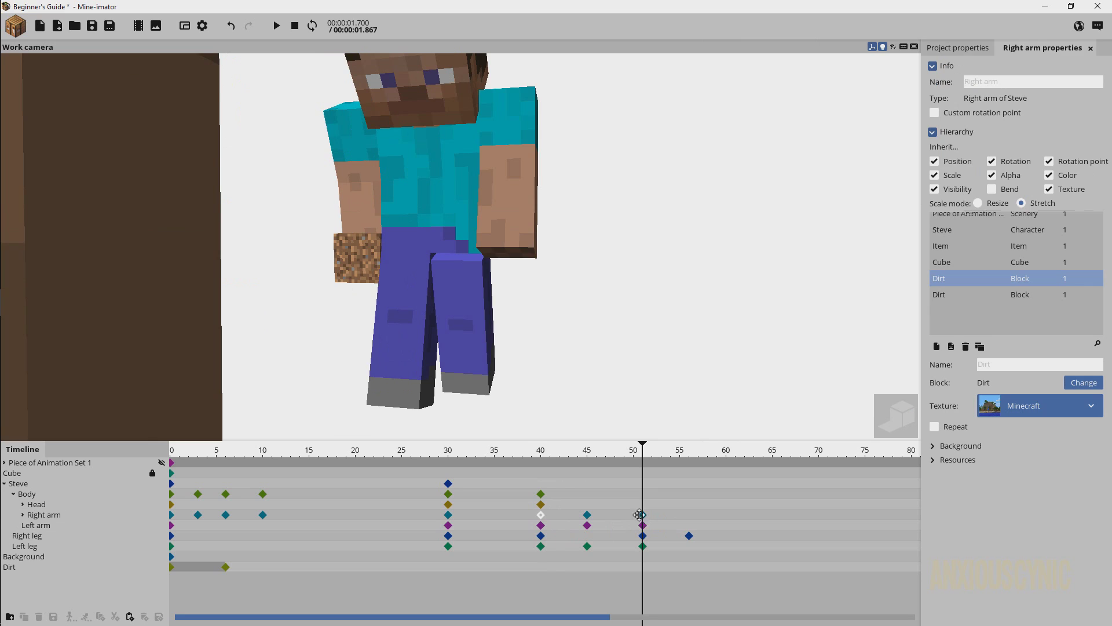
drag(319, 95, 321, 97)
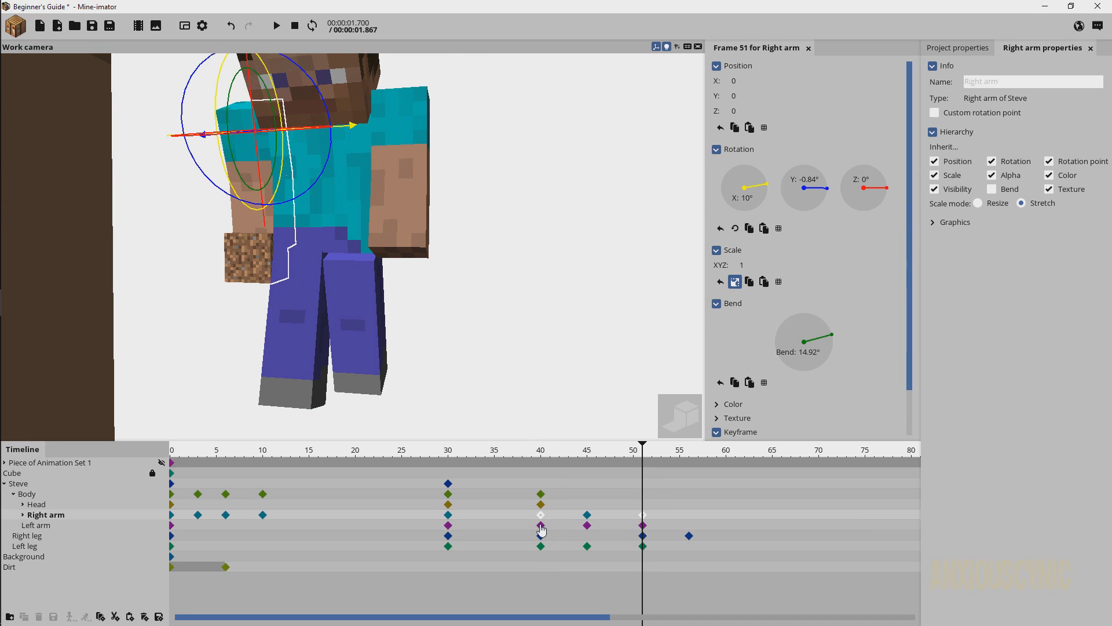
Rotate the left arm to about 0.5° on Y in both its frame 40 and frame 51 keyframes, and save the project
click(540, 525)
click(643, 525)
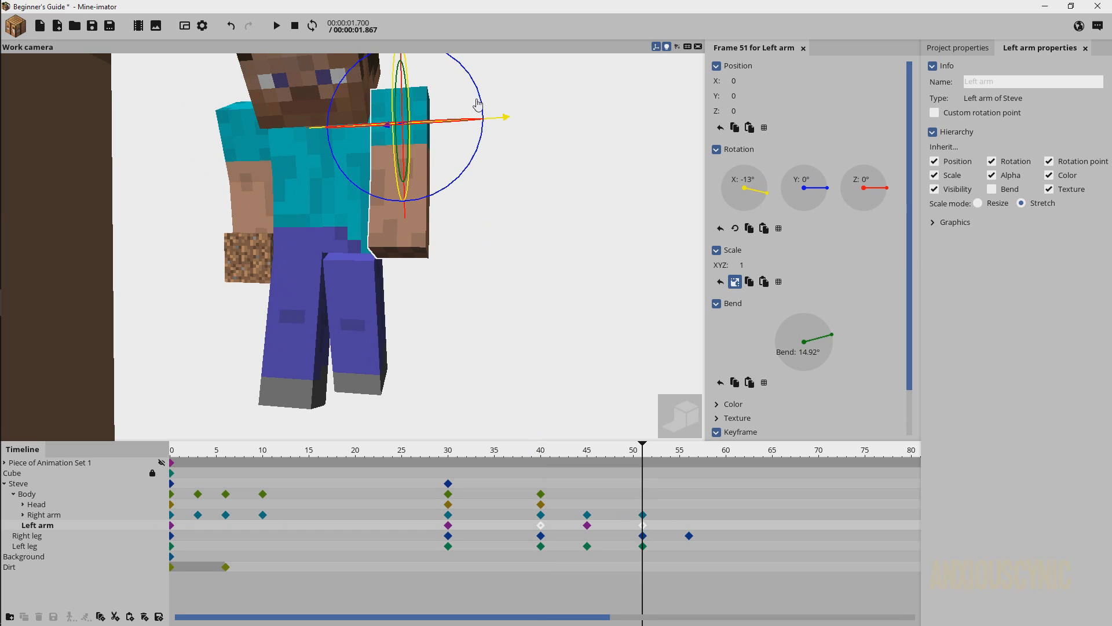
drag(477, 104, 478, 94)
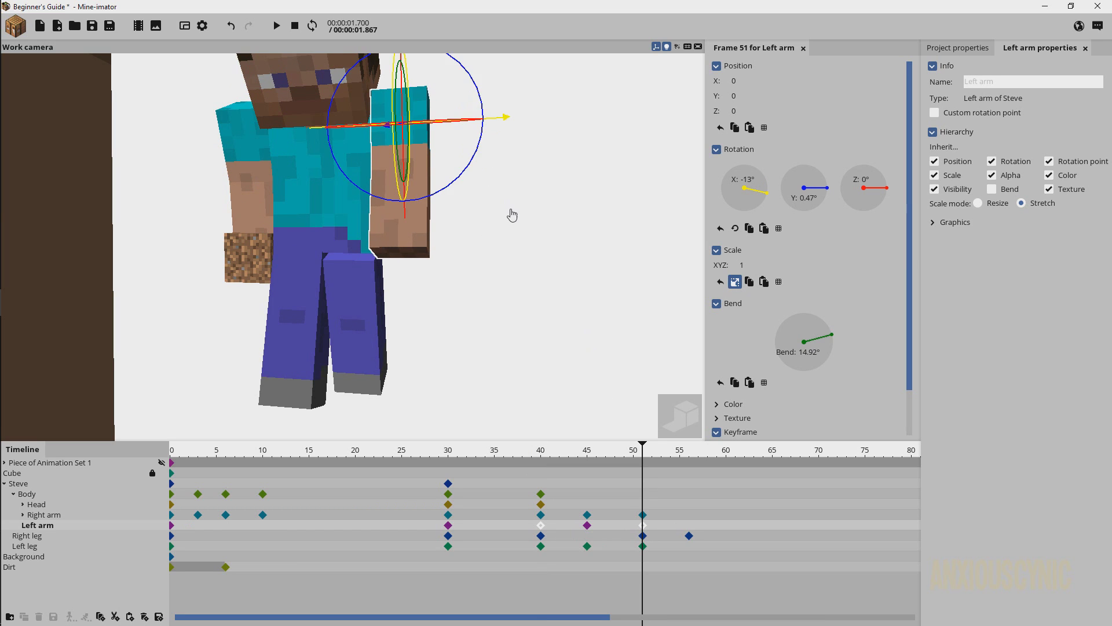
key(ctrl+s)
Check the right arm pose at frame 45 and play the animation from about frame 39
click(586, 515)
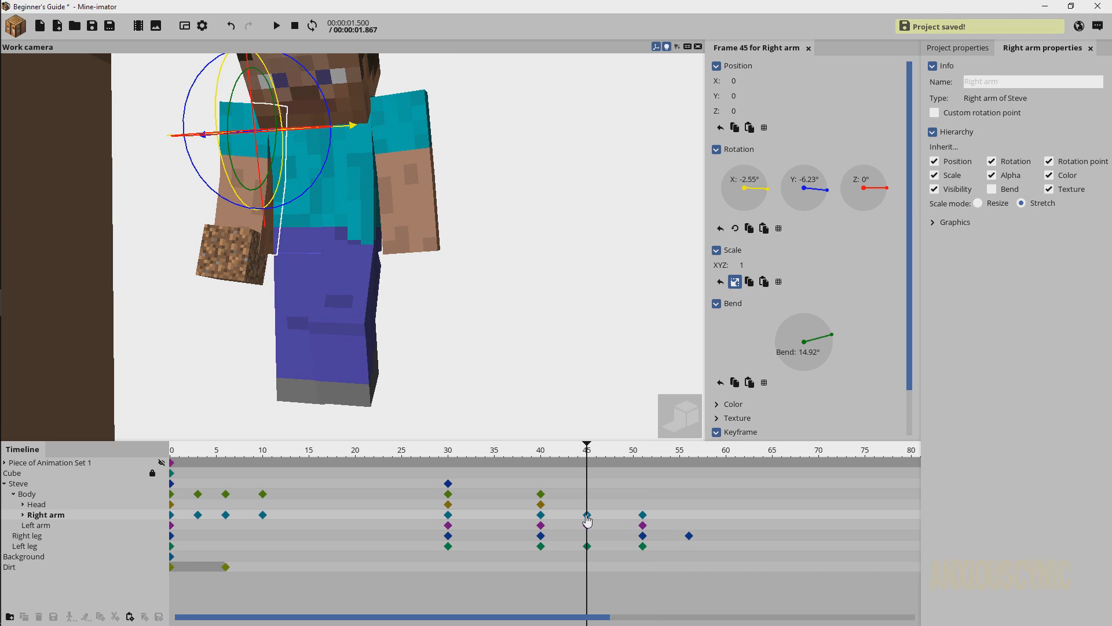
click(534, 448)
key(space)
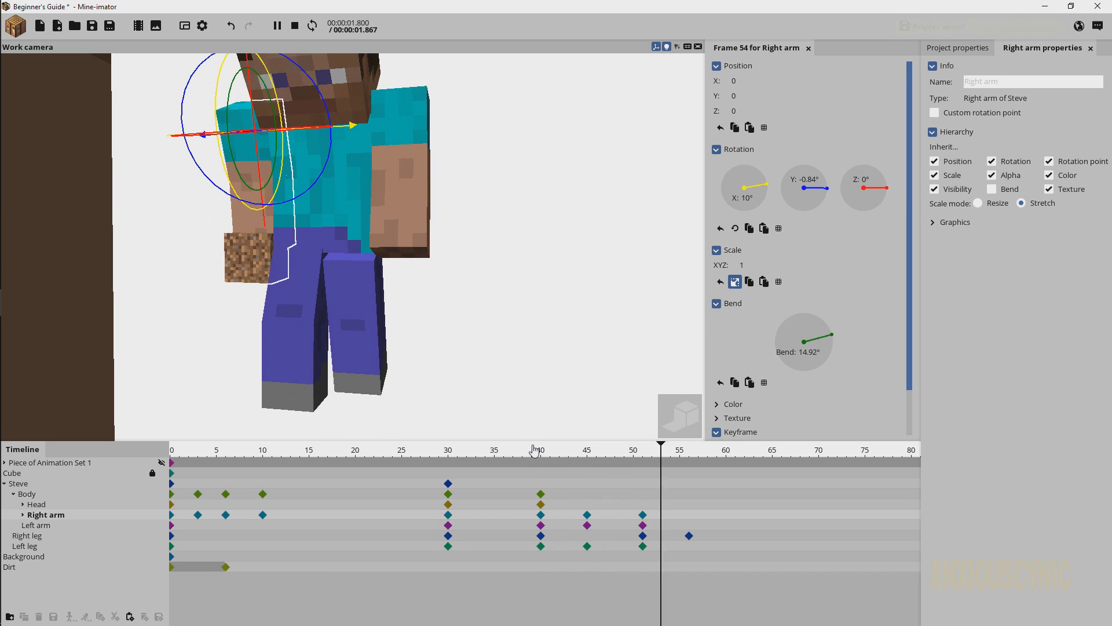
Replay the stride from frame 39, save the project, and play the same section again from an angled front view
click(532, 447)
key(space)
click(532, 446)
key(space)
click(533, 448)
key(ctrl+s)
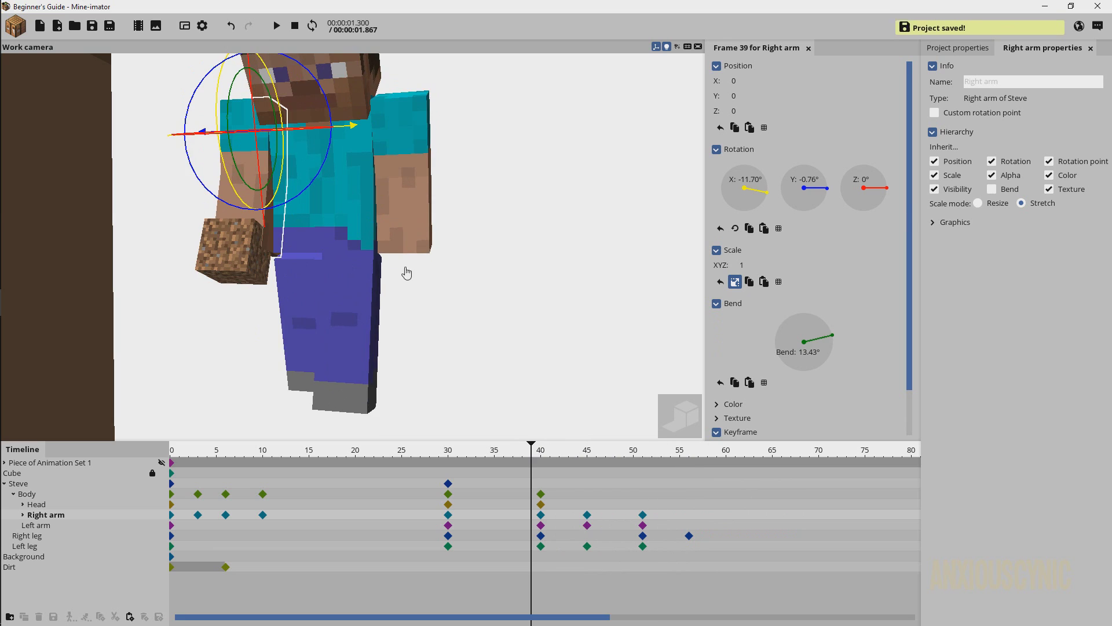
drag(409, 268, 419, 266)
key(space)
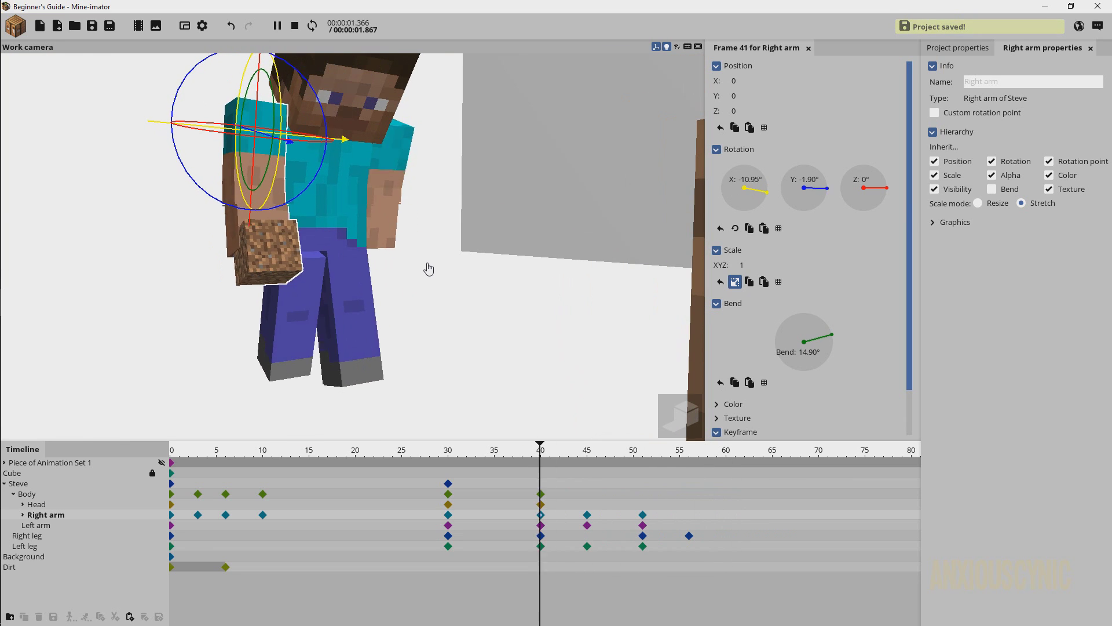
key(space)
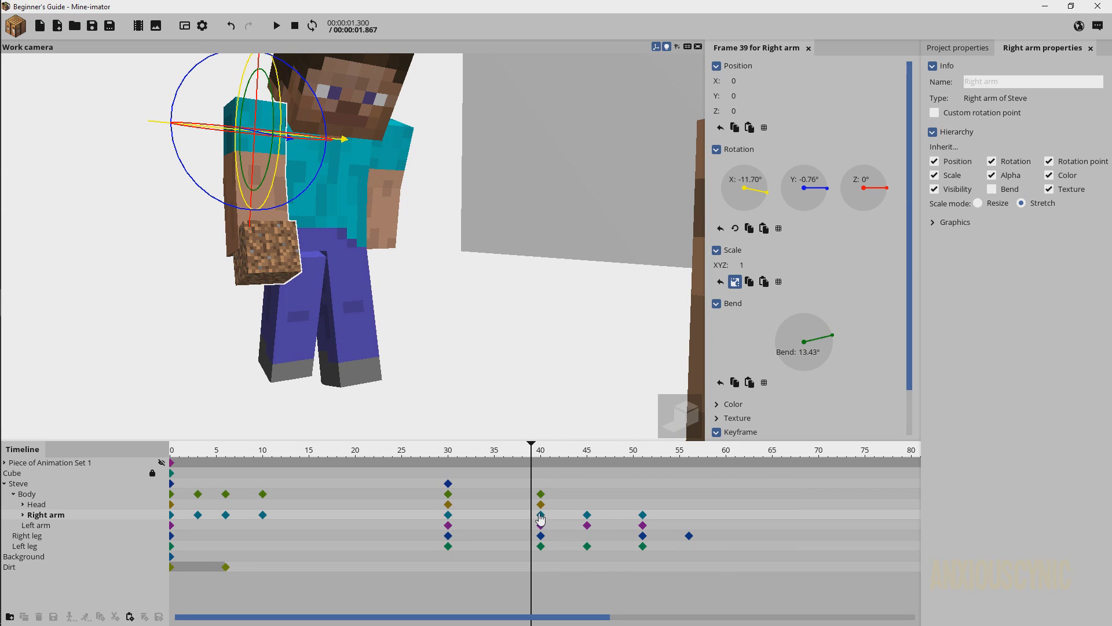
Copy the arm and leg keyframes from frames 40–56 and paste repeats starting at frames 62, 84 and 106
drag(534, 515, 727, 514)
key(ctrl+v)
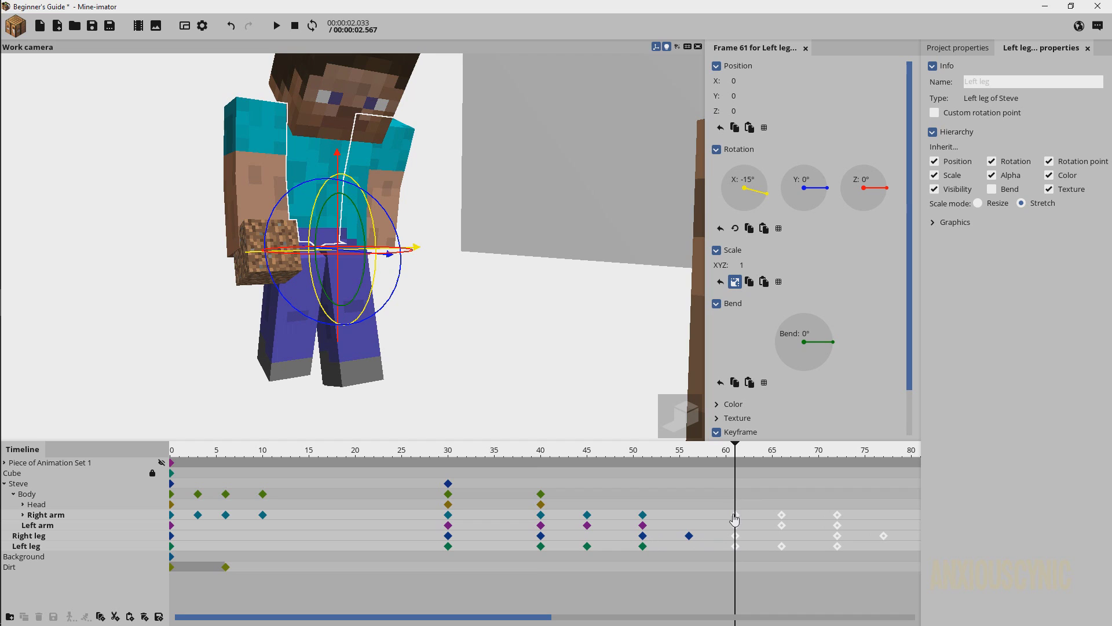
drag(738, 513, 741, 514)
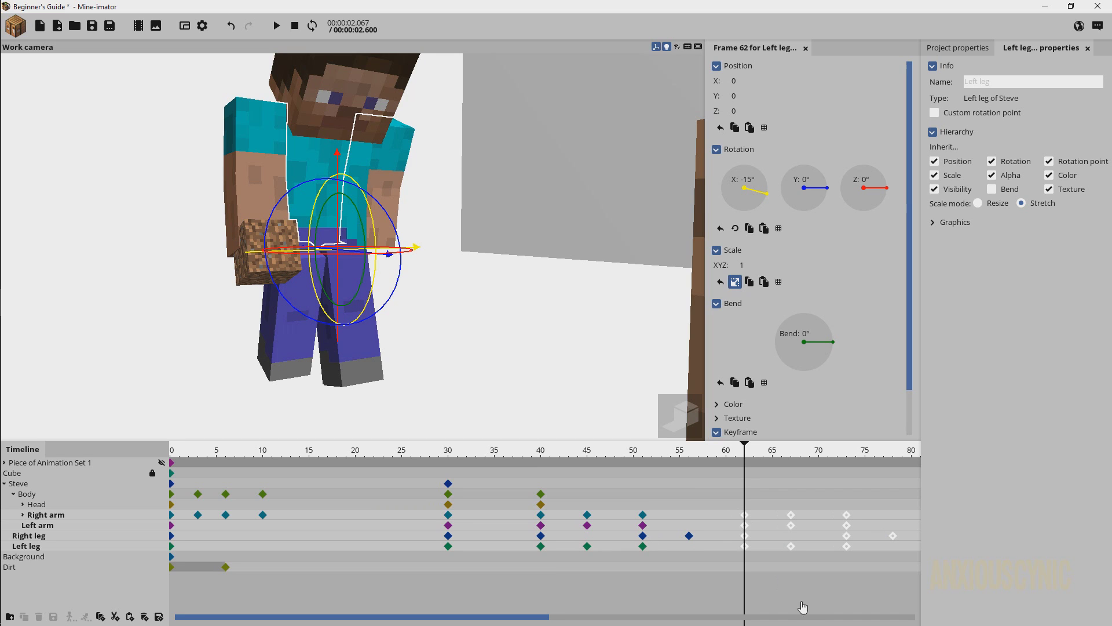
scroll(695, 536, right, 10)
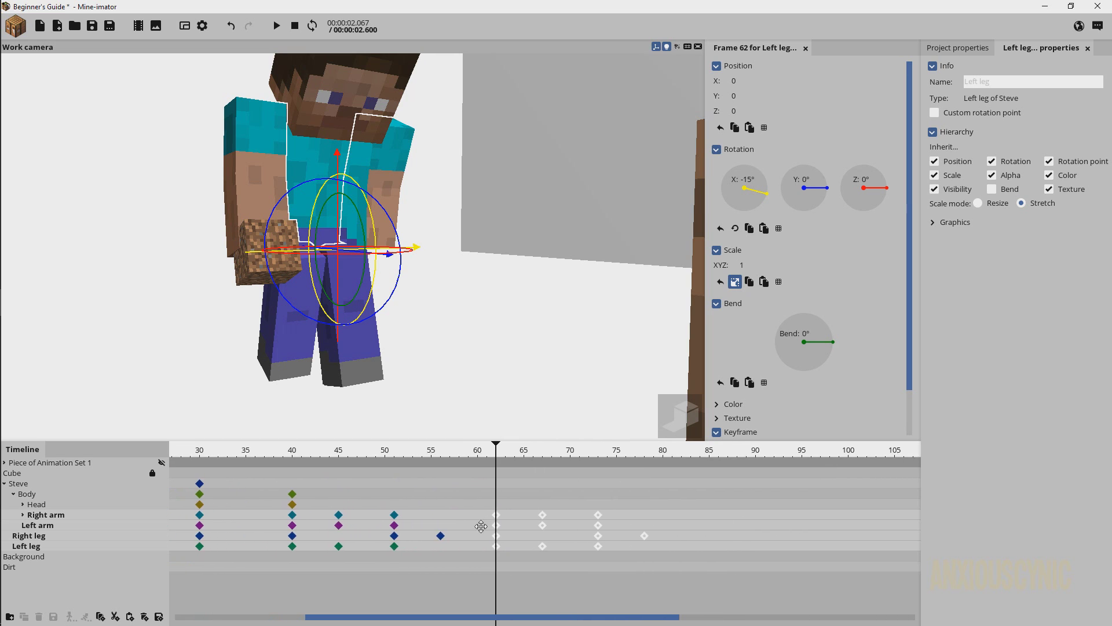
key(ctrl+v)
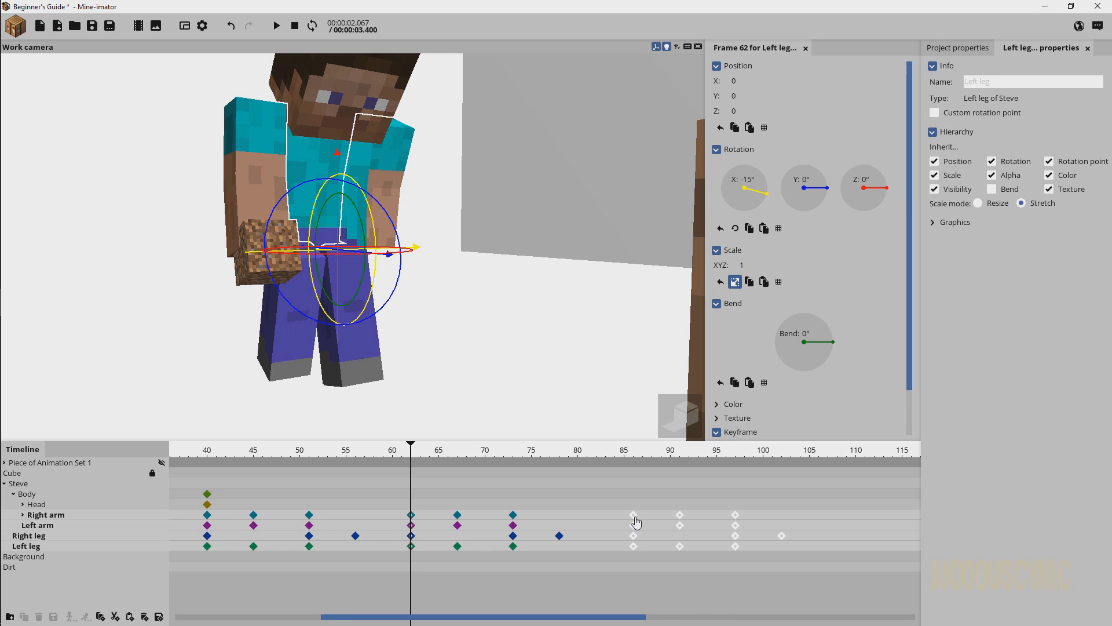
drag(636, 522, 612, 516)
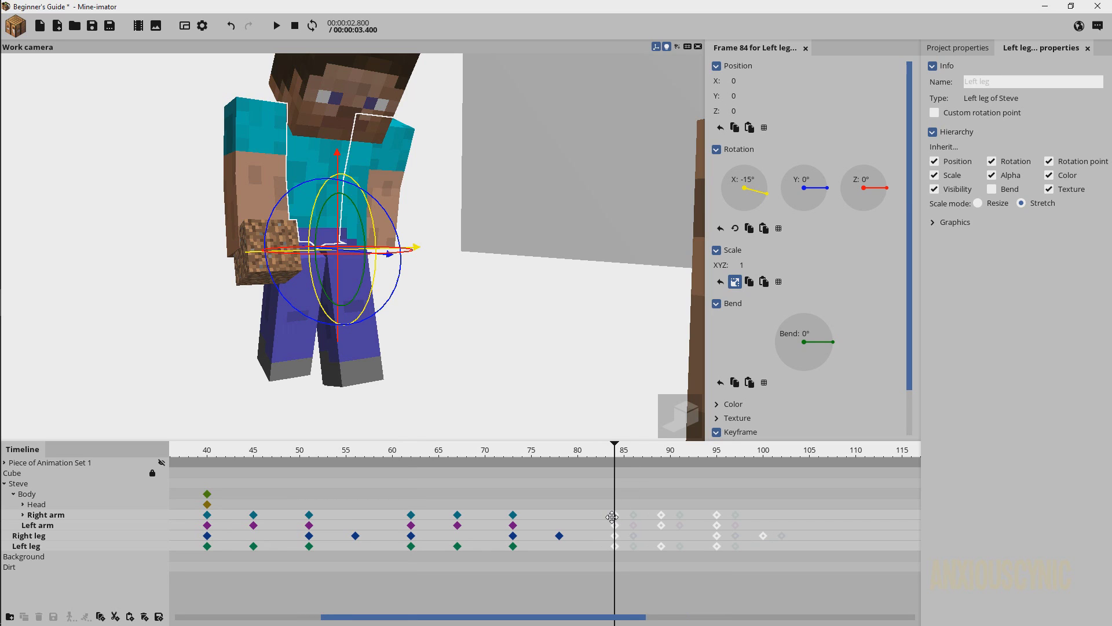
key(ctrl+v)
click(820, 515)
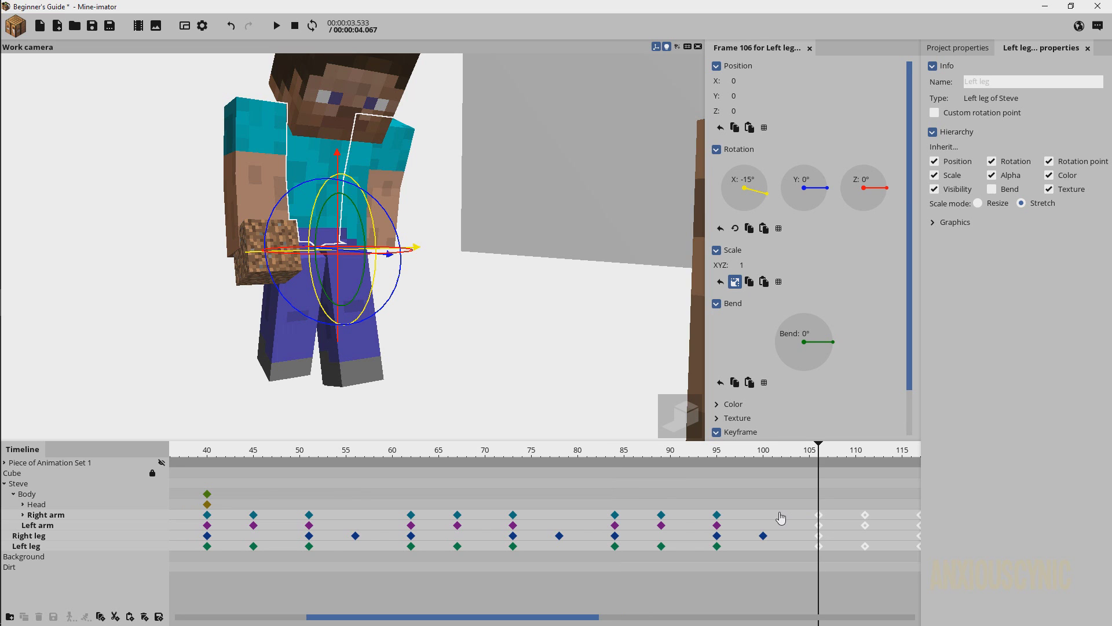
ctrl+scroll(780, 517, down, 5)
Play the animation with the repeated strides from frame 12 and review it from Steve's side
click(200, 452)
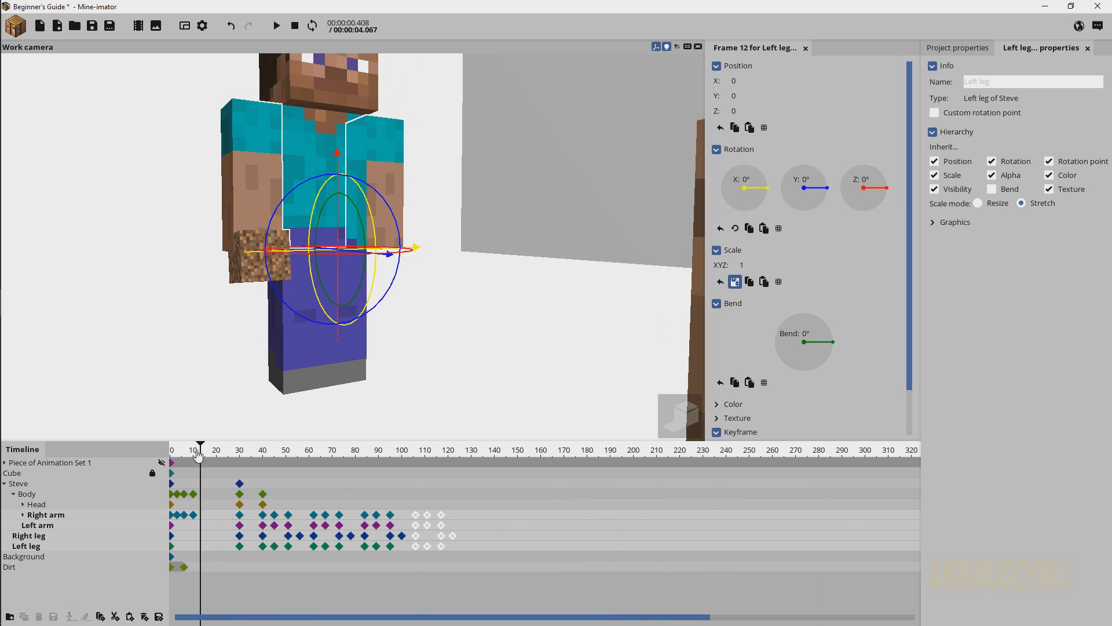
key(space)
drag(370, 401, 501, 400)
key(space)
key(space)
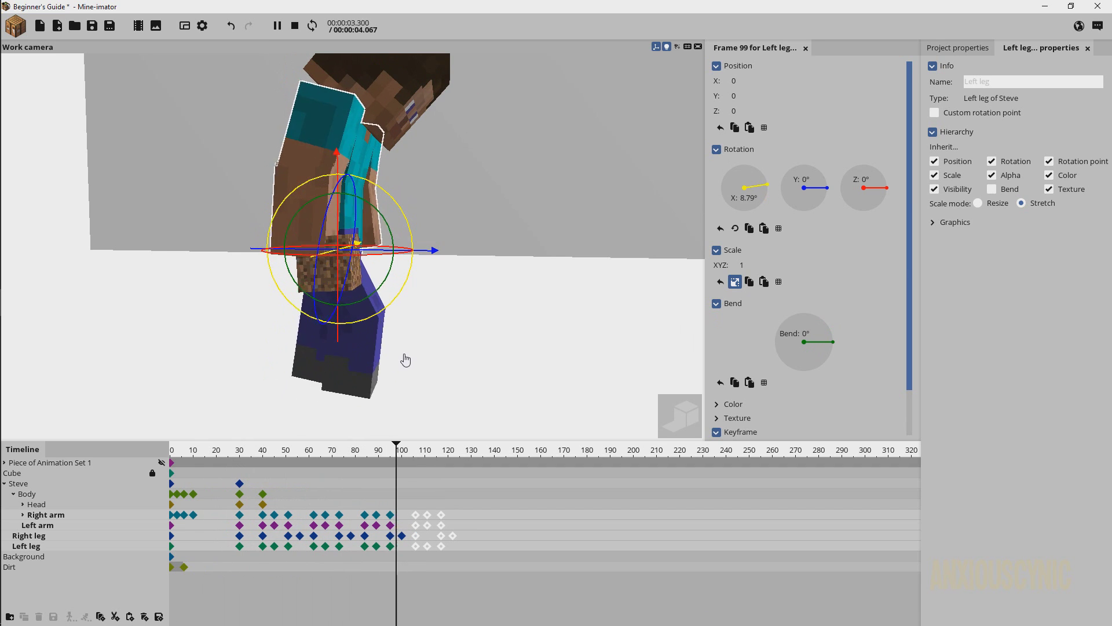
key(space)
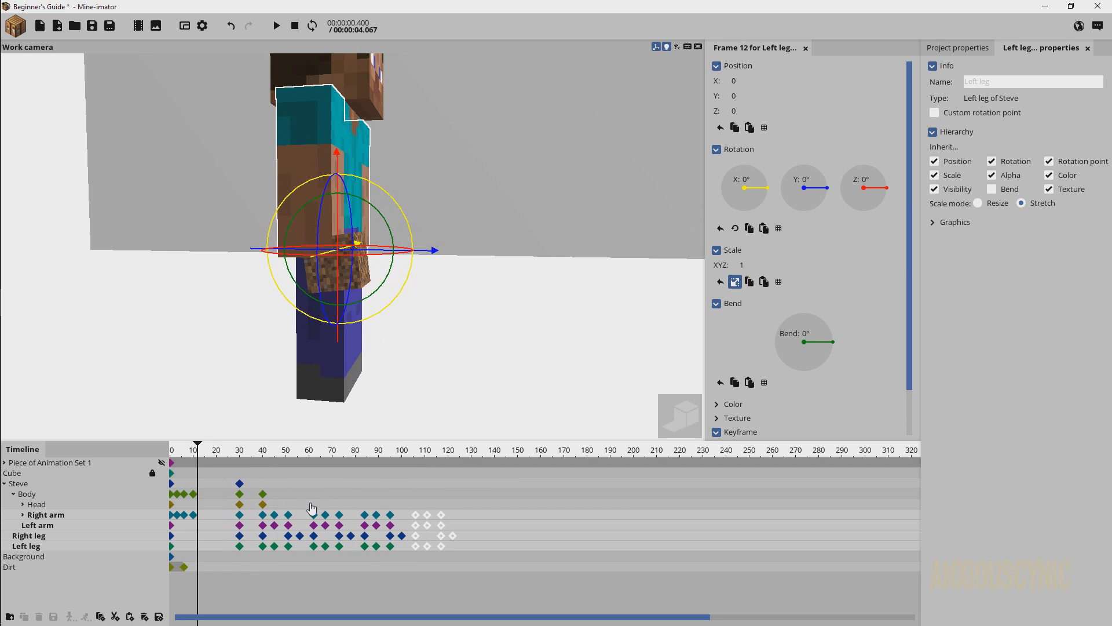
Undo all the pasted stride repeats after frame 56 and save the project
key(ctrl+z)
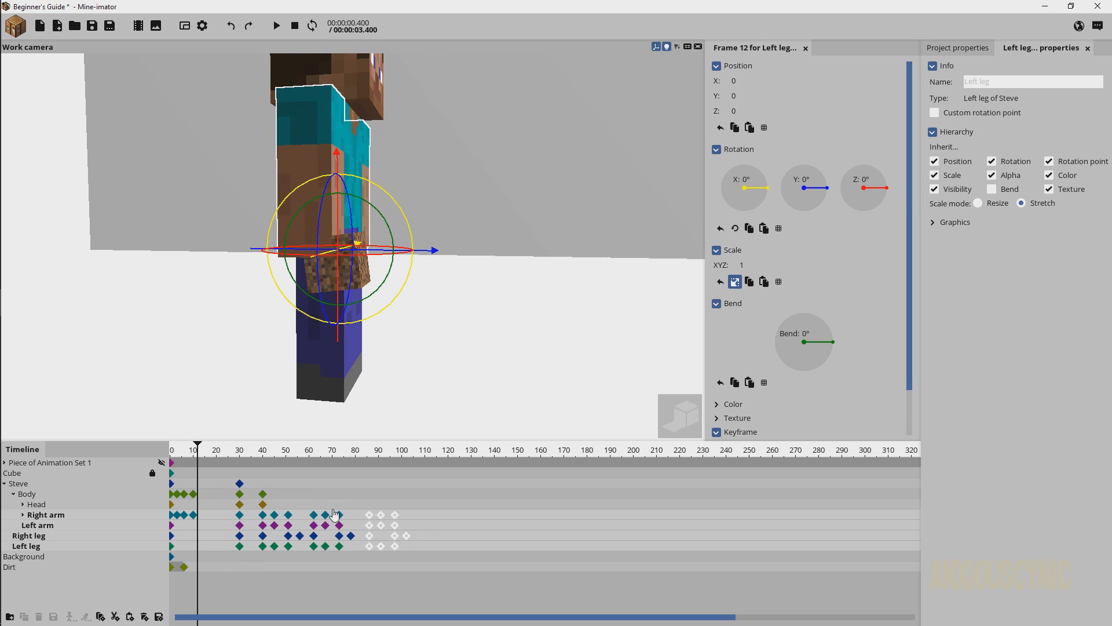
key(ctrl+z)
key(ctrl+z)
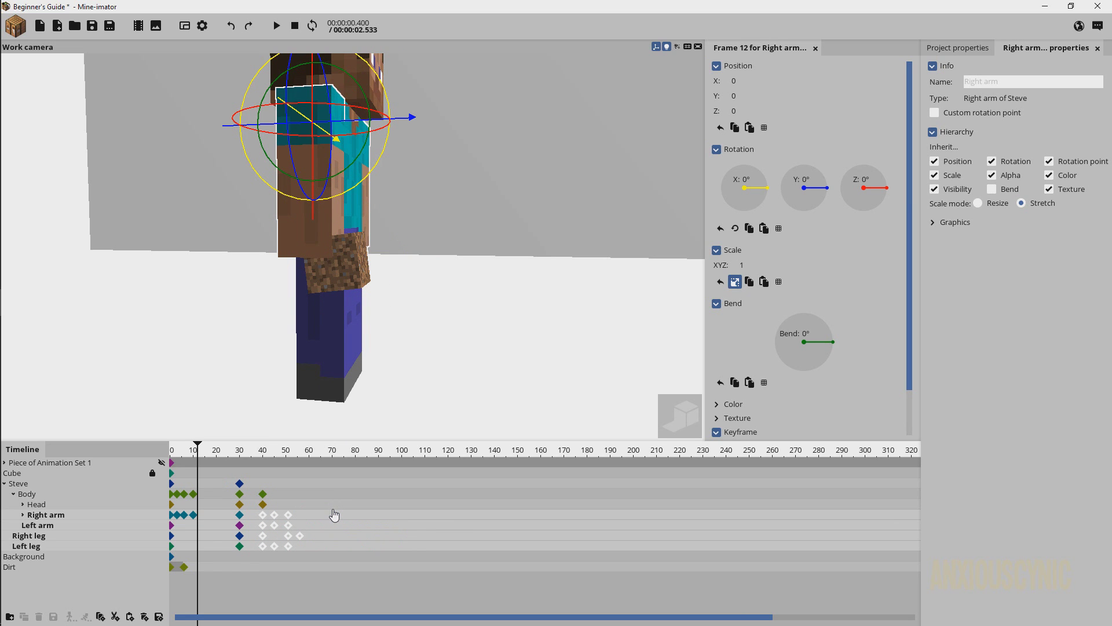
key(ctrl+s)
Rotate the Body forward to about 3.4° on X at frame 51
click(291, 505)
scroll(292, 507, up, 5)
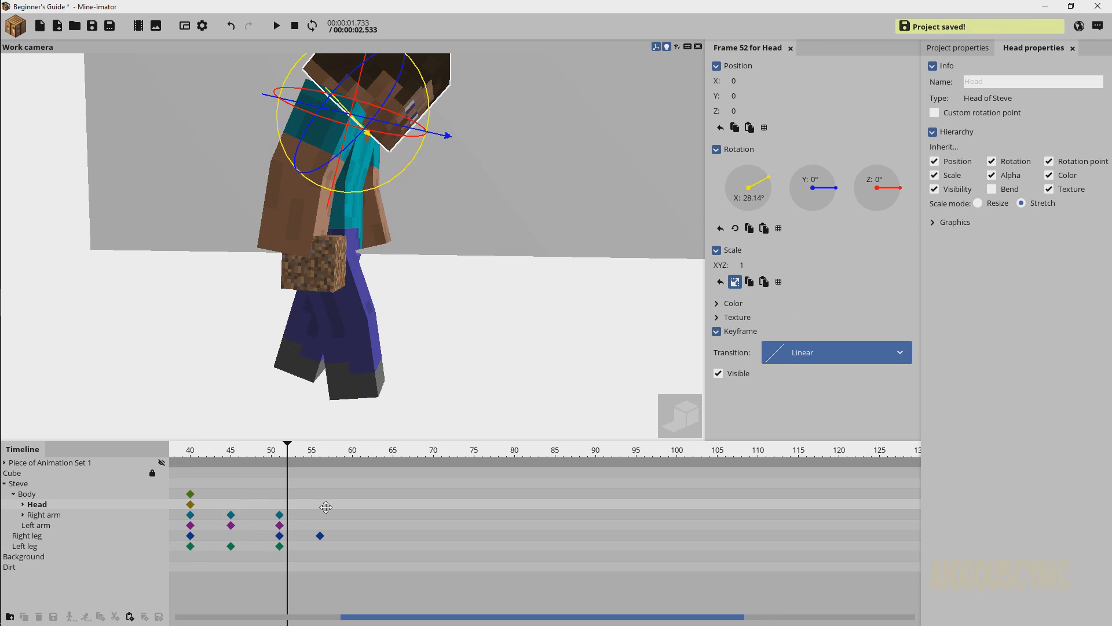
middle_drag(326, 506, 580, 502)
ctrl+scroll(580, 501, up, 2)
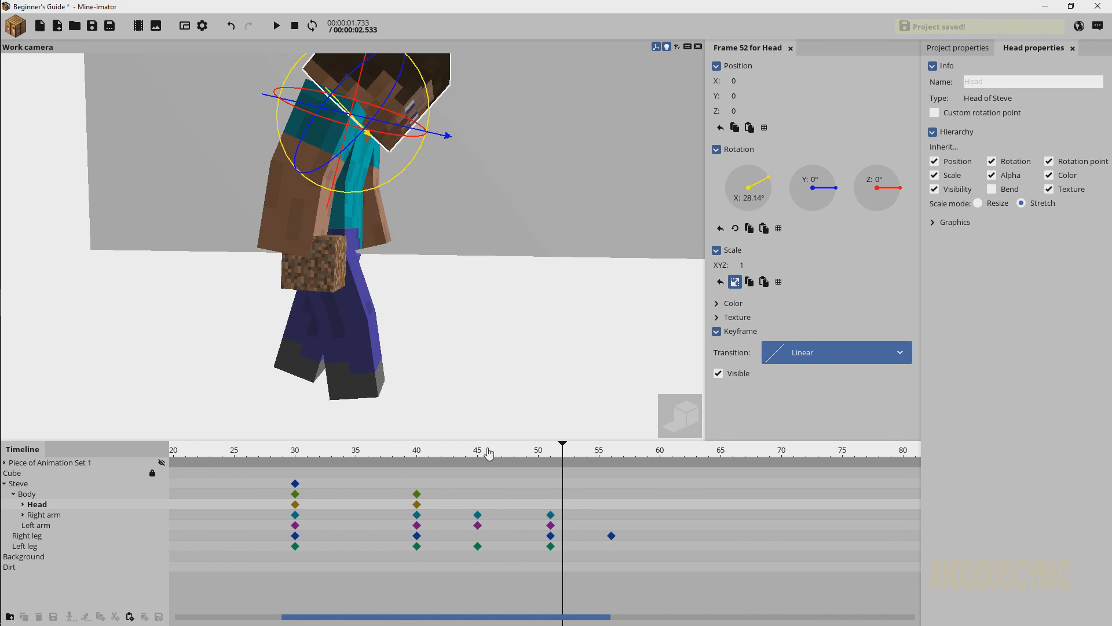
drag(407, 455, 559, 515)
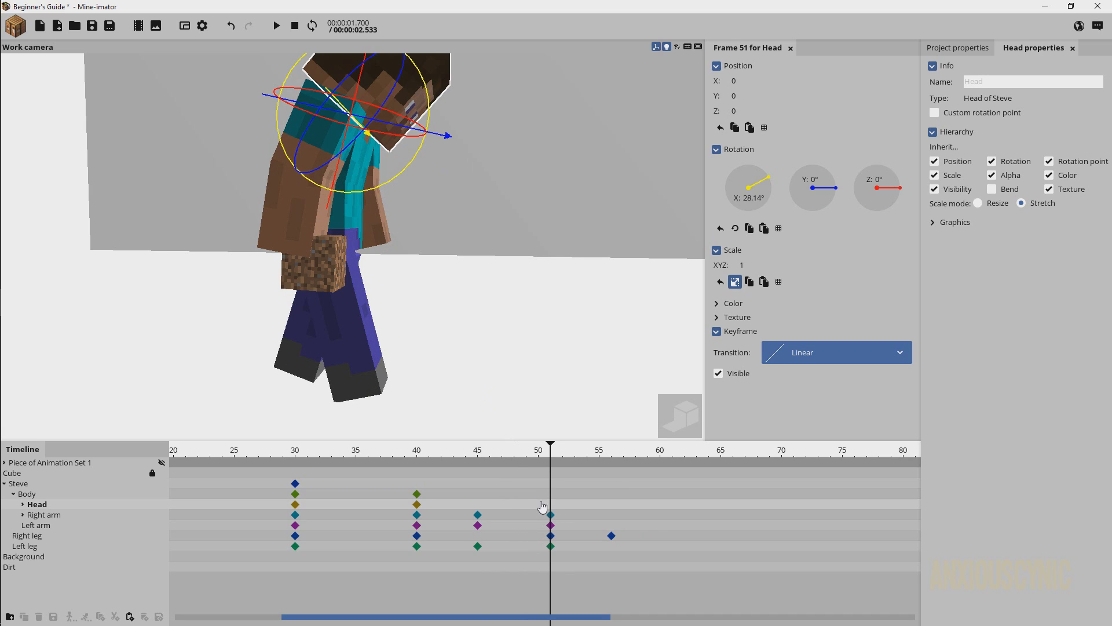
click(534, 498)
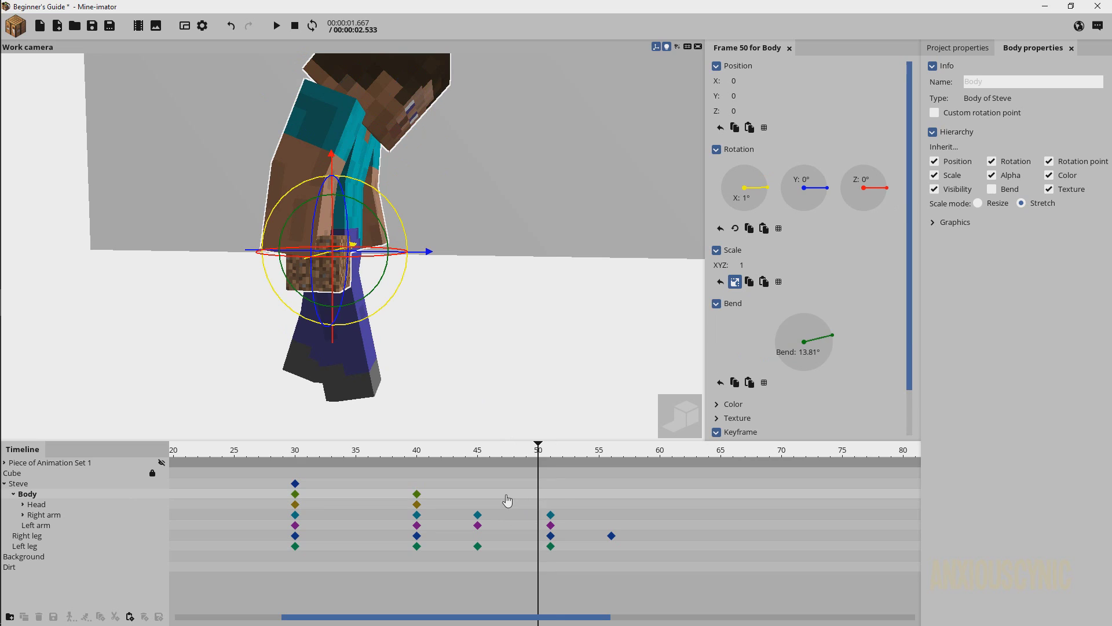
click(552, 499)
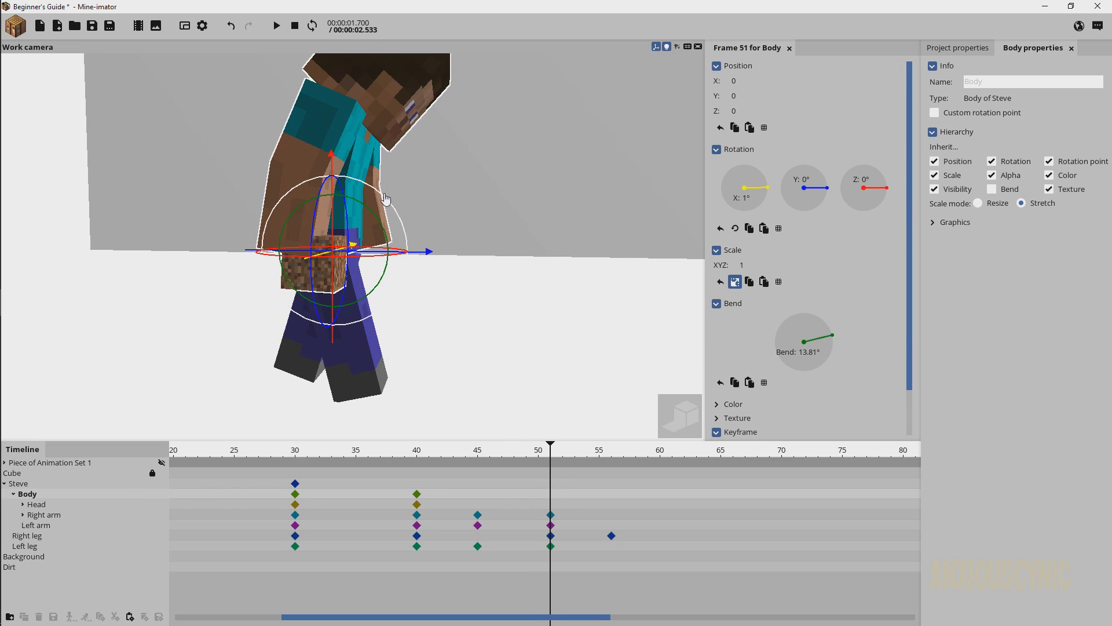
drag(388, 192, 387, 199)
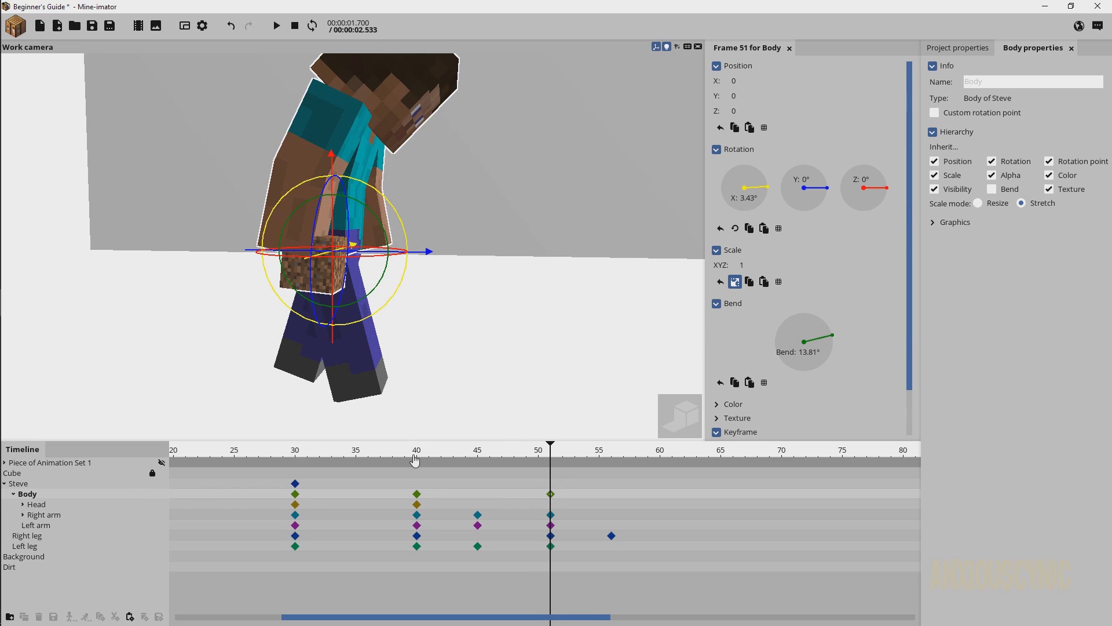
Set the Body's X rotation in its frame 51 keyframe to 3.5° and move that keyframe to frame 46
click(415, 496)
click(550, 495)
text(3.5)
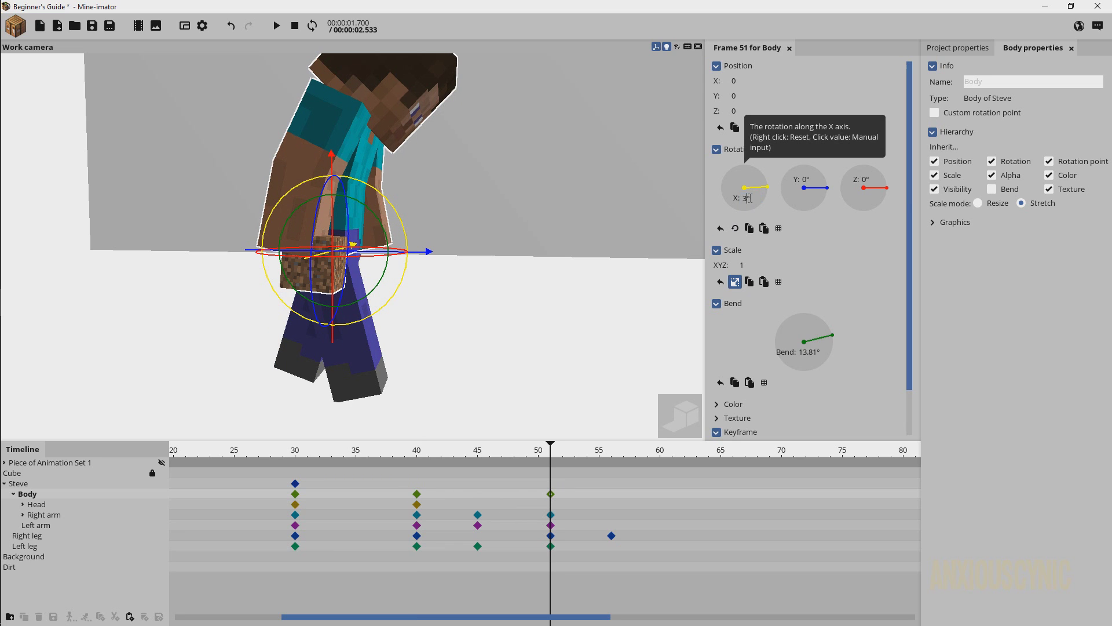
key(Return)
drag(427, 456, 392, 455)
click(549, 494)
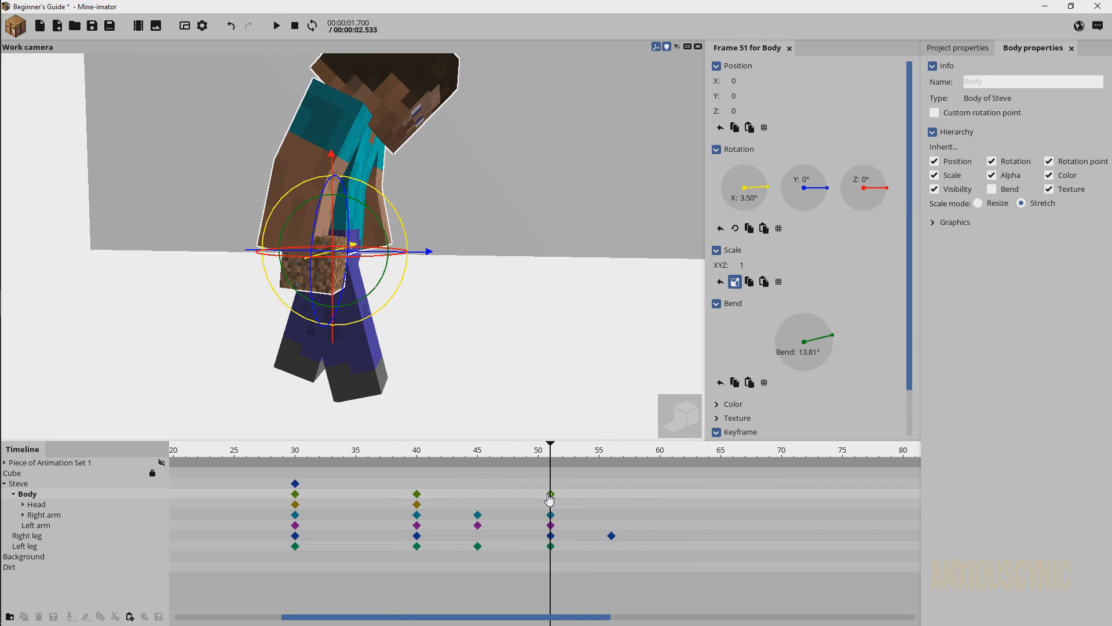
drag(547, 493, 486, 496)
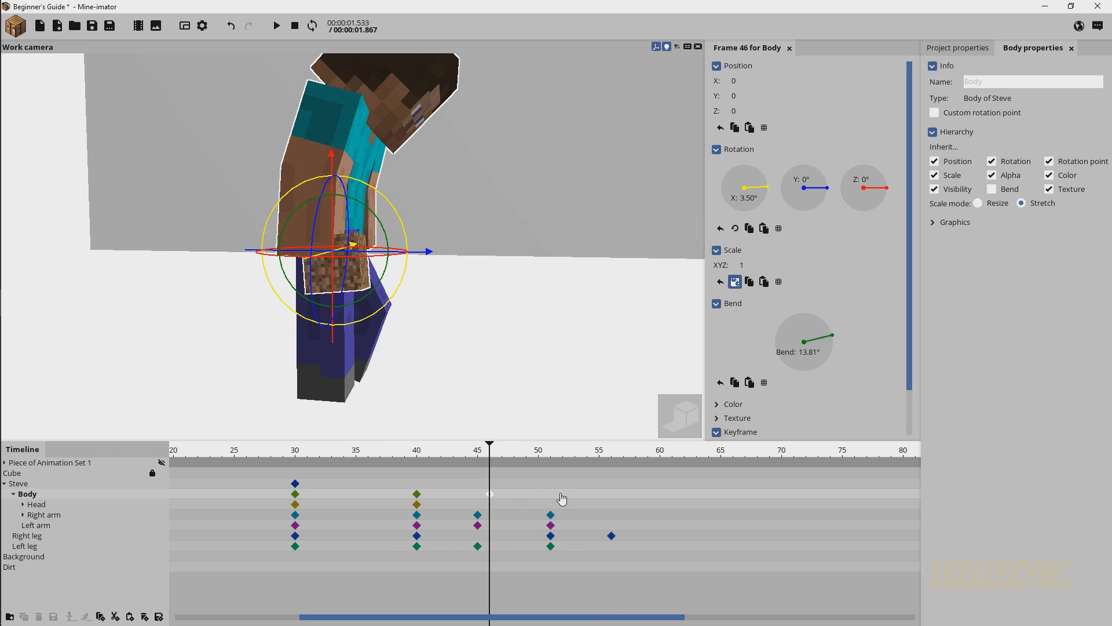
Add a Body keyframe at frame 52 with an X rotation of 1°
click(561, 498)
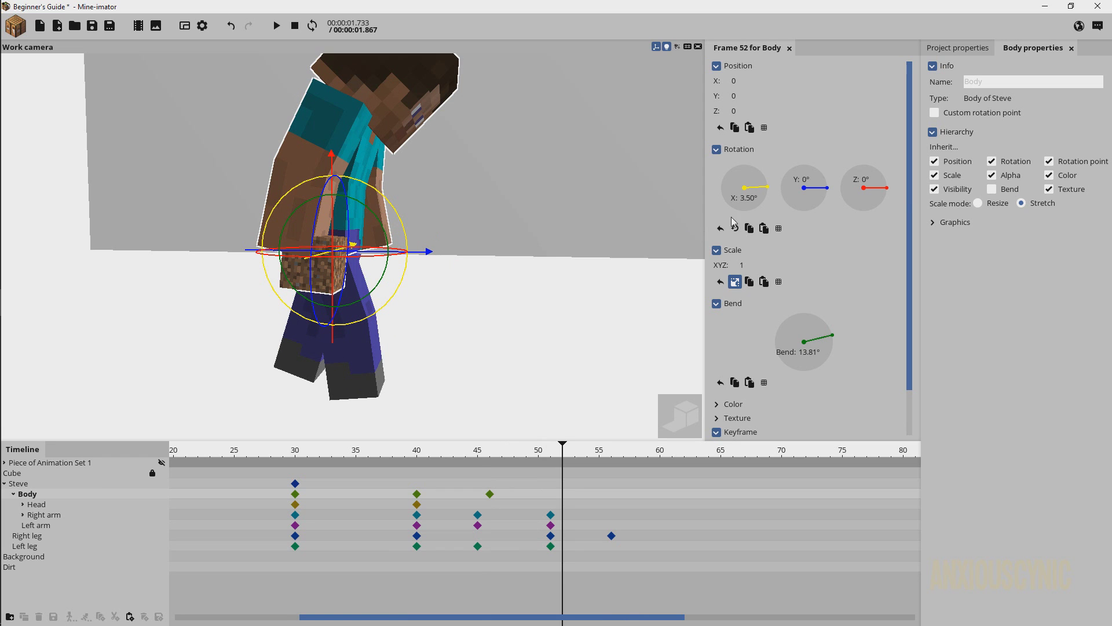
text(1)
key(Return)
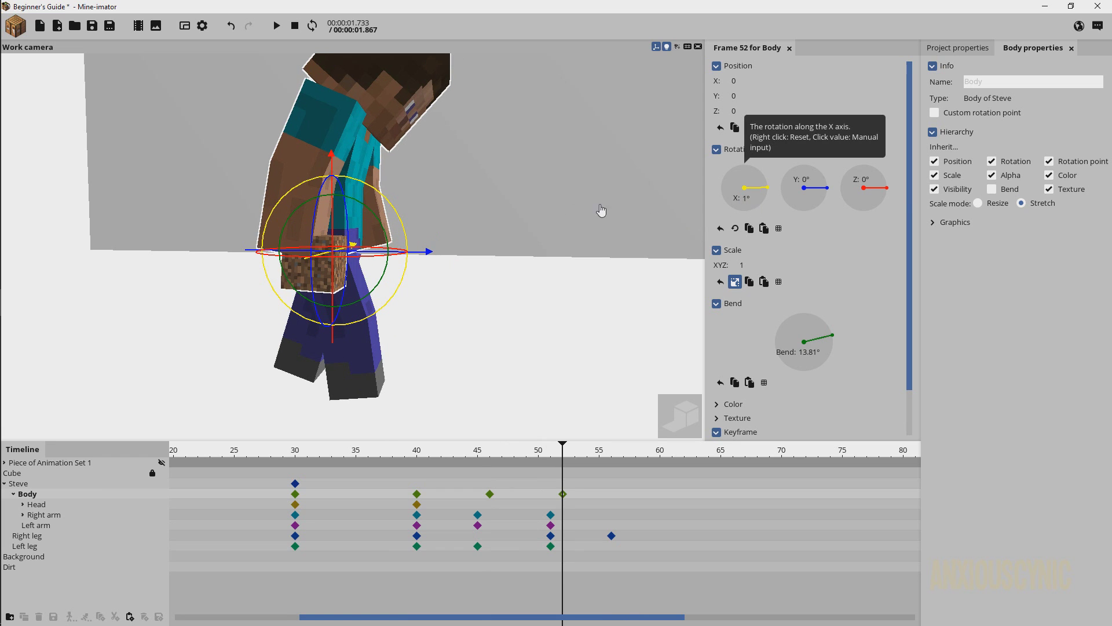
Tilt the Body sideways in its frame 40 keyframe, with a Y rotation of 1.2°
drag(443, 264, 345, 267)
drag(439, 211, 408, 240)
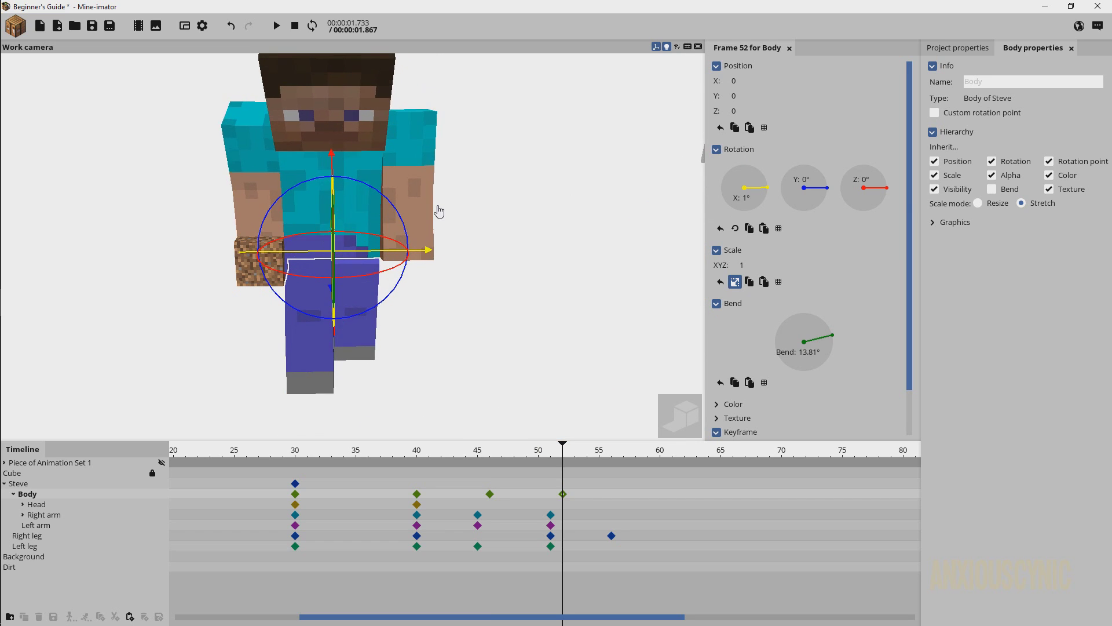
scroll(439, 211, up, 2)
click(417, 494)
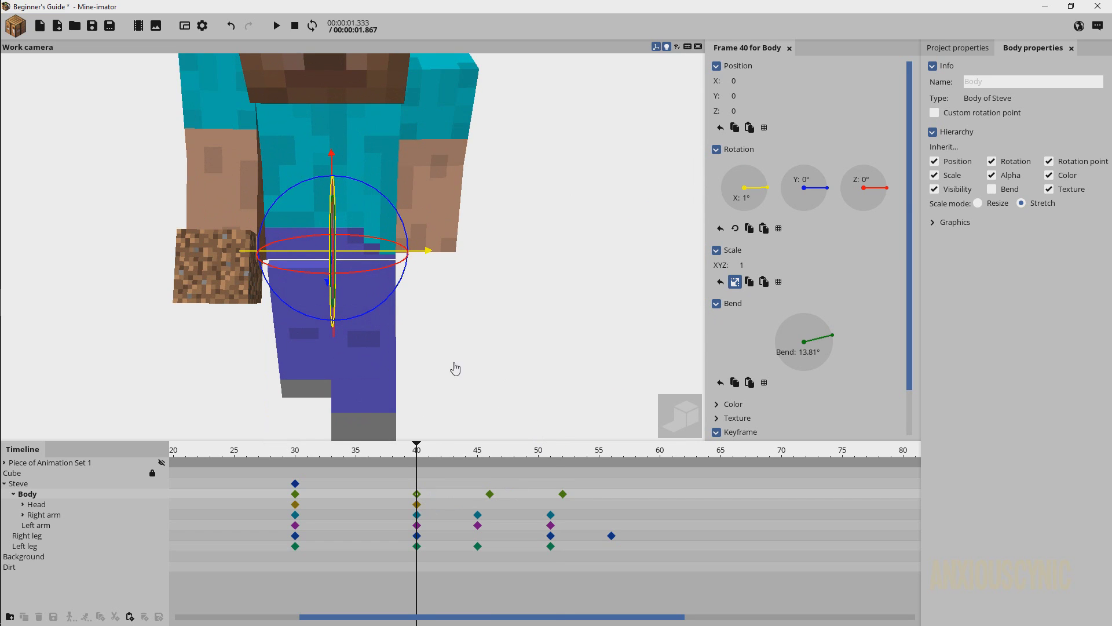
middle_drag(455, 368, 455, 368)
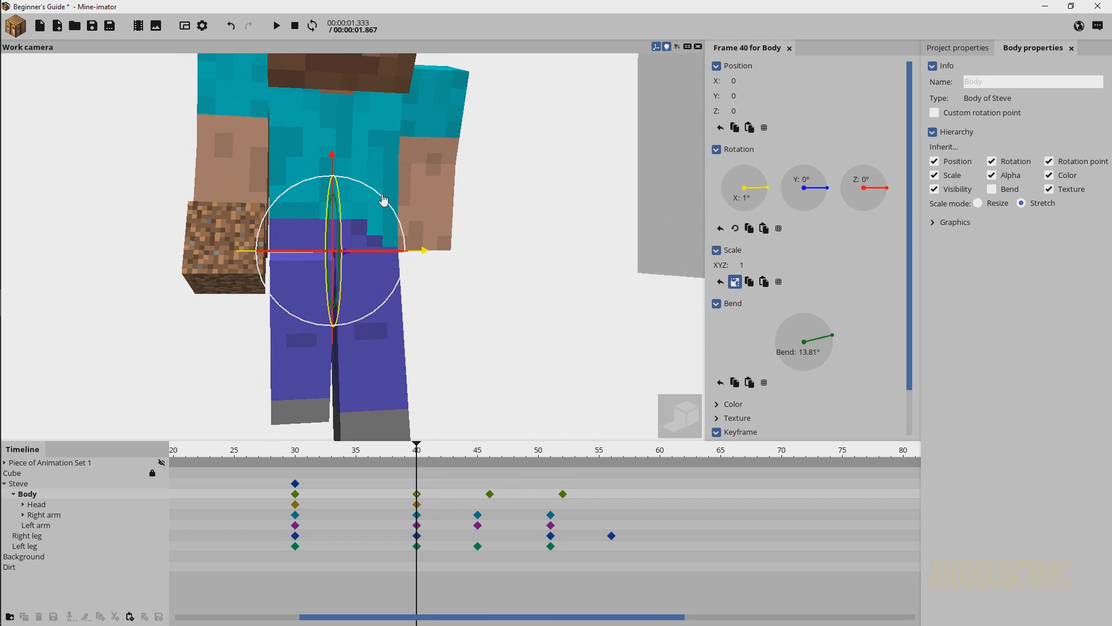
drag(383, 201, 385, 200)
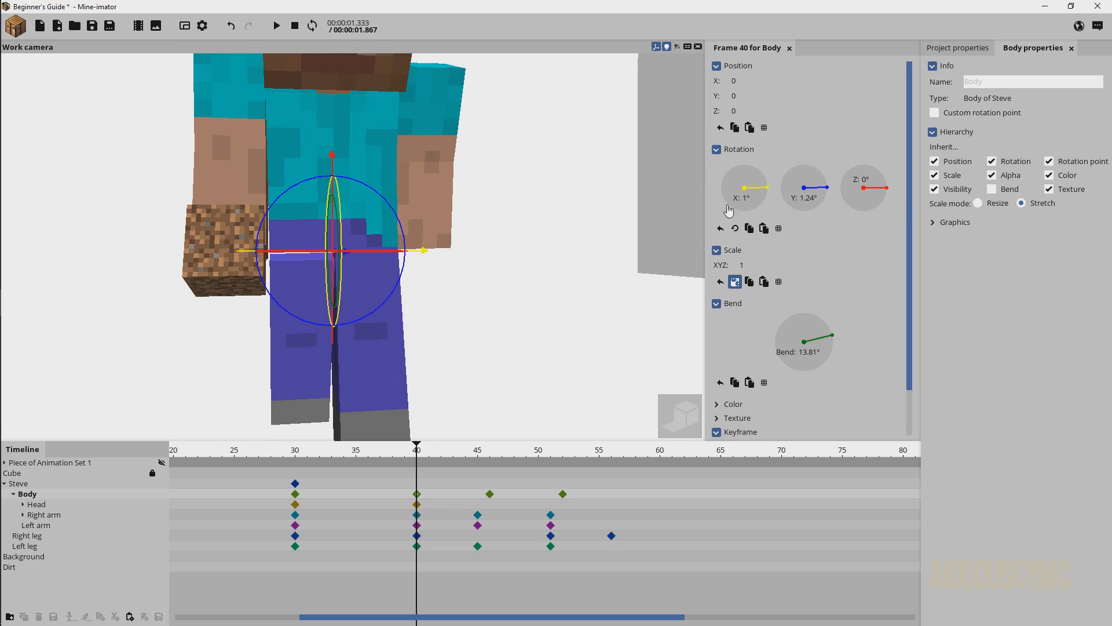
click(811, 198)
text(1.2)
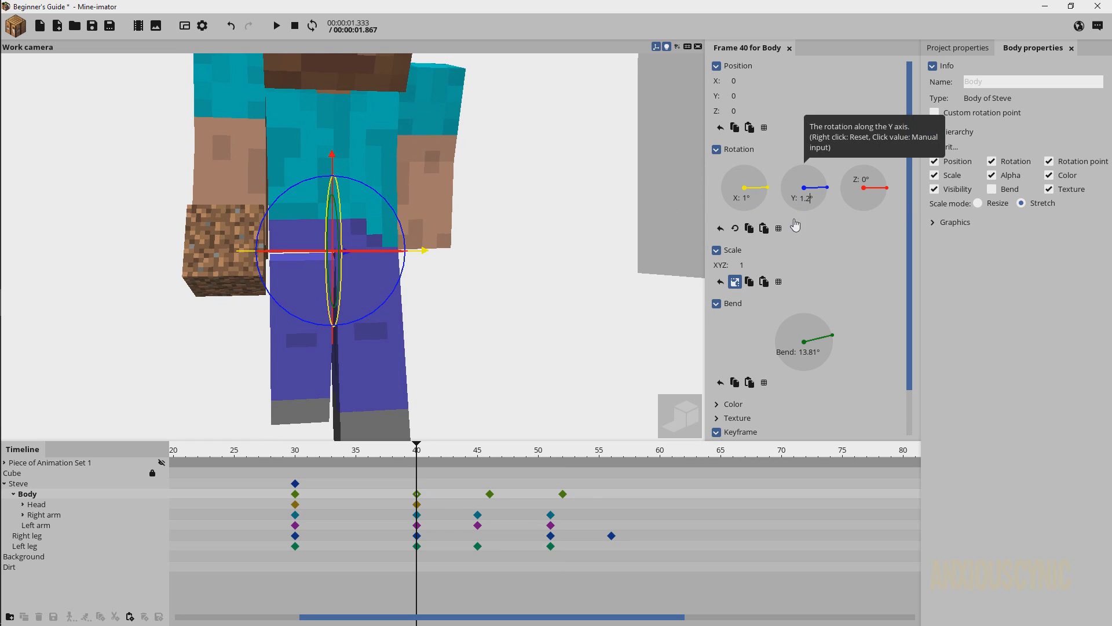
key(Return)
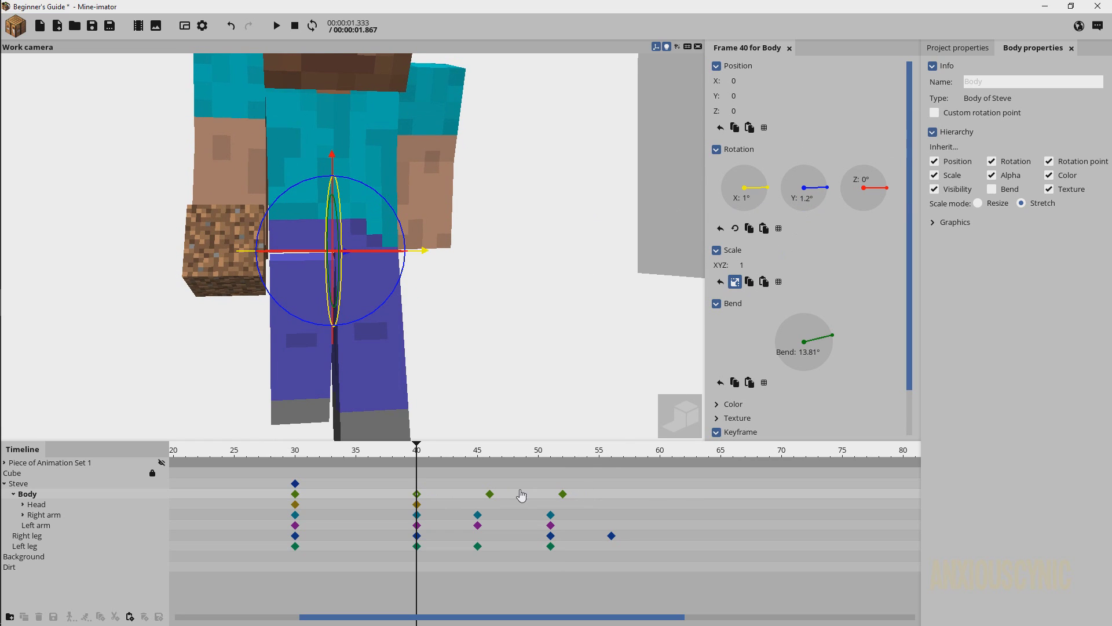
Set the Body's Y rotation to -1.2° in its frame 52 keyframe, select its frame 46 keyframe, and save the project
click(563, 495)
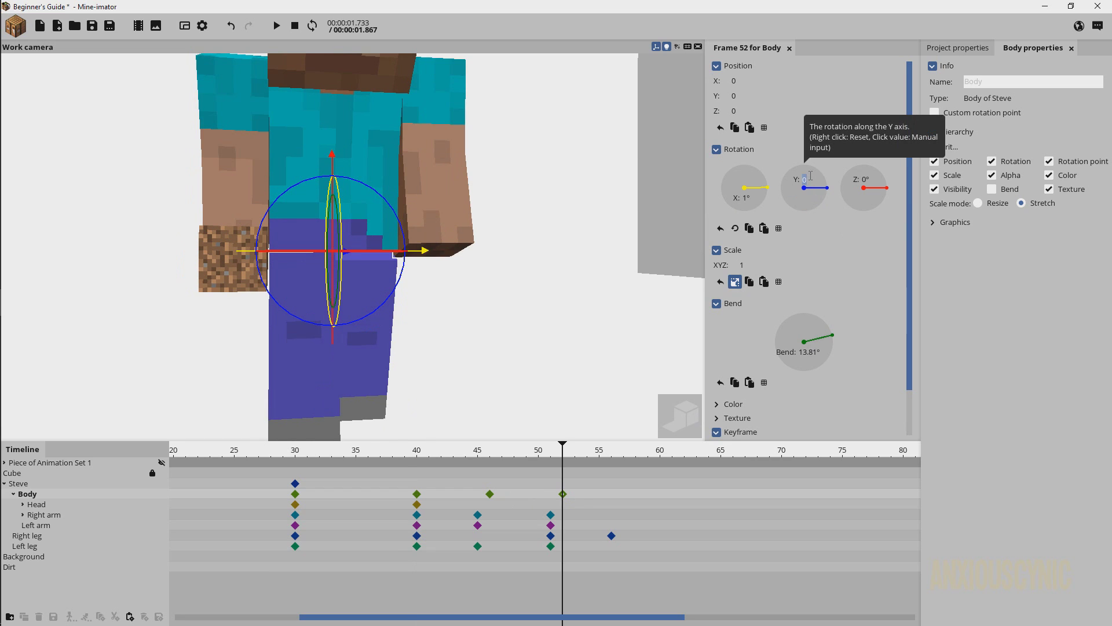
text(-1.2)
key(Return)
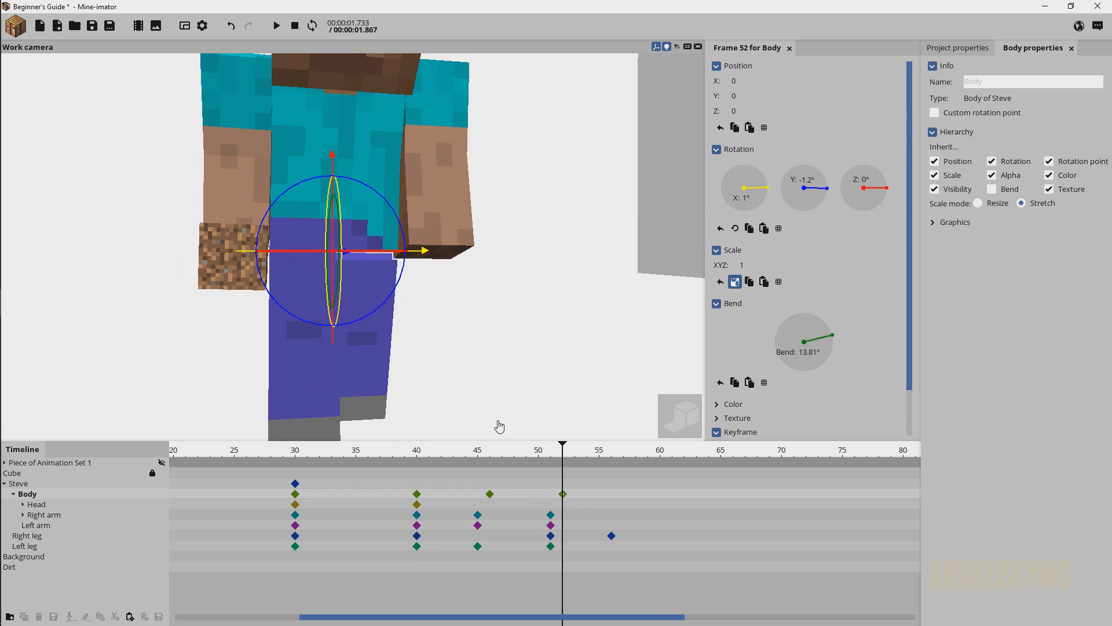
click(490, 494)
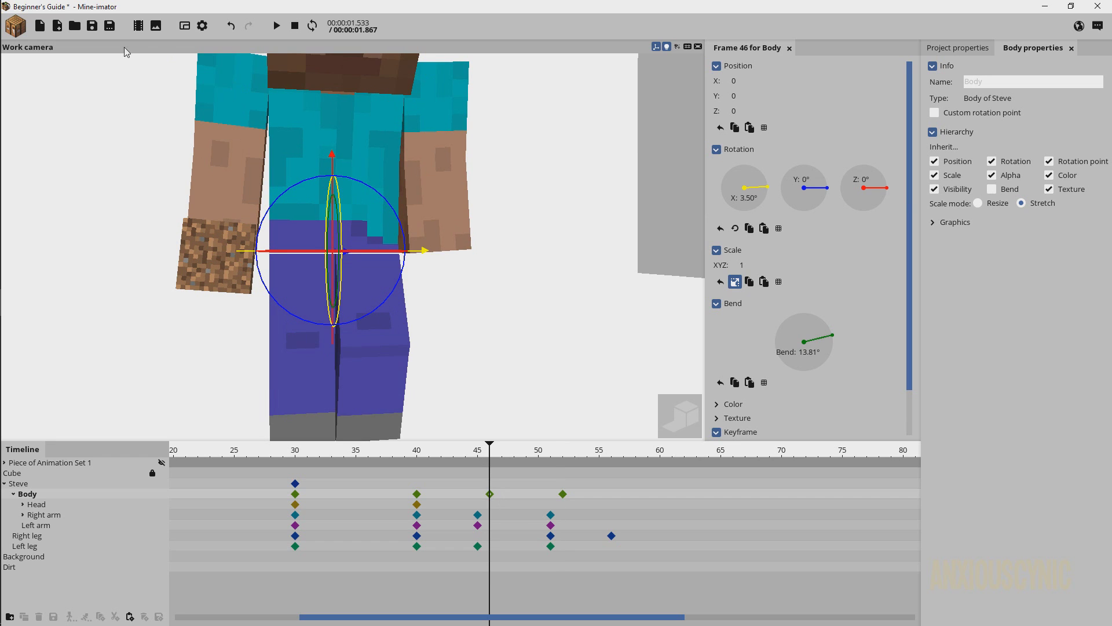
click(92, 27)
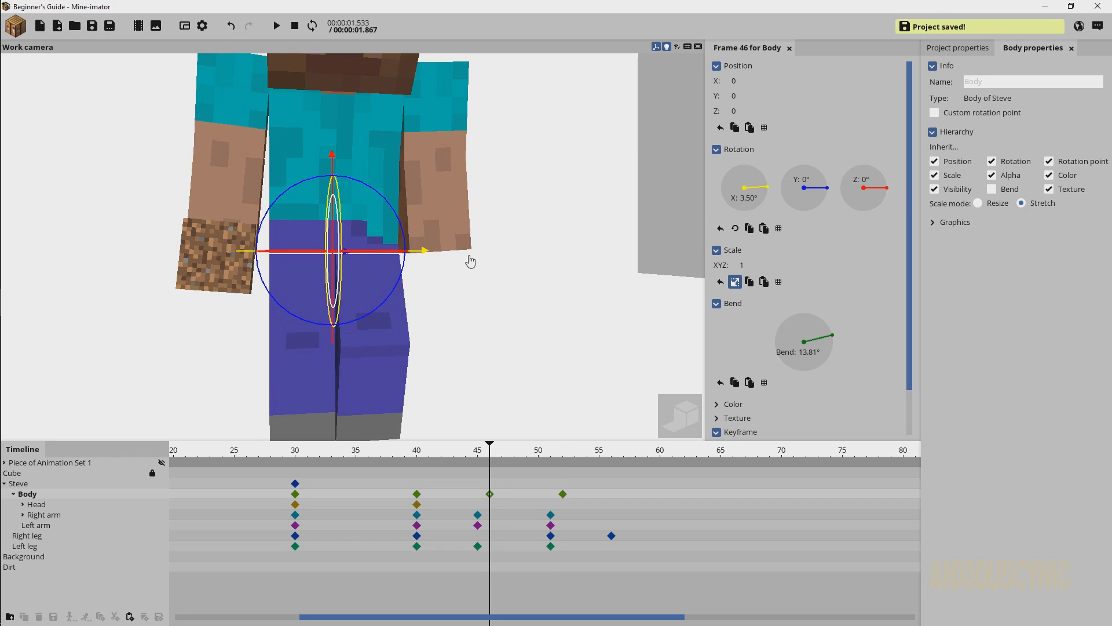
Twist the Body in its frame 40 keyframe, with a Z rotation of 2°
click(417, 494)
drag(493, 244, 530, 301)
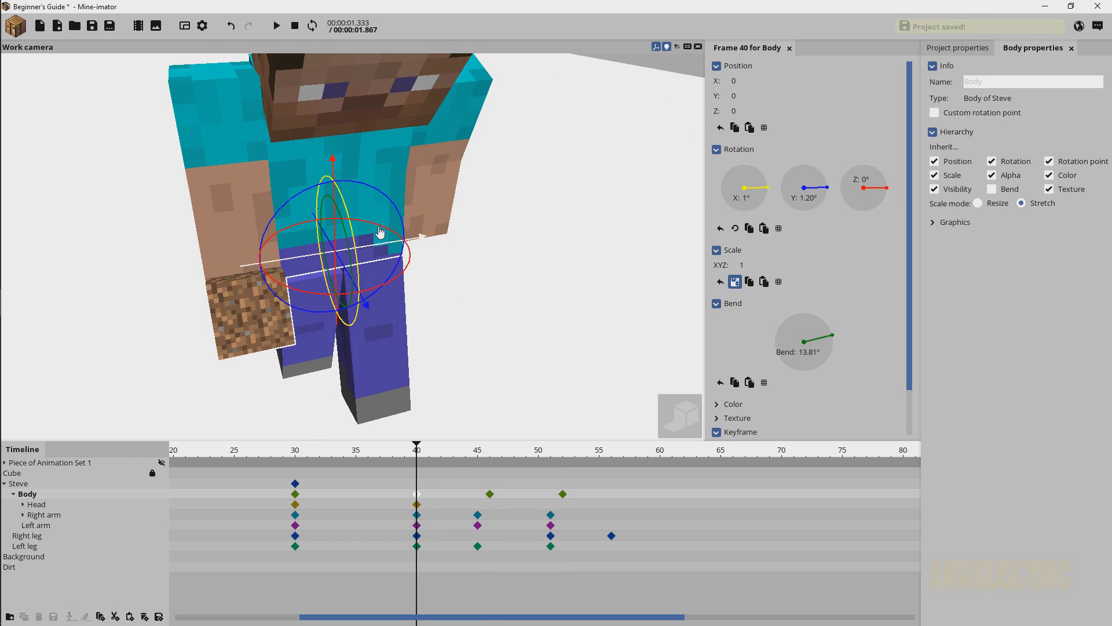
drag(380, 233, 379, 220)
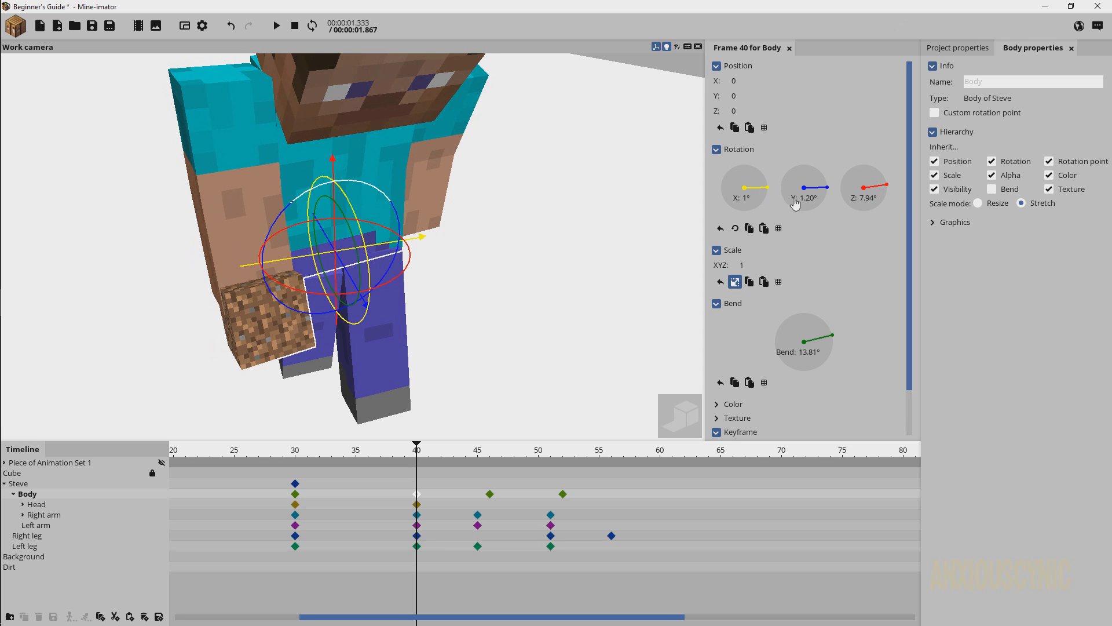
click(863, 198)
text(2)
Set the Body's Z rotation to -2° in its frame 52 keyframe and save the project
click(563, 494)
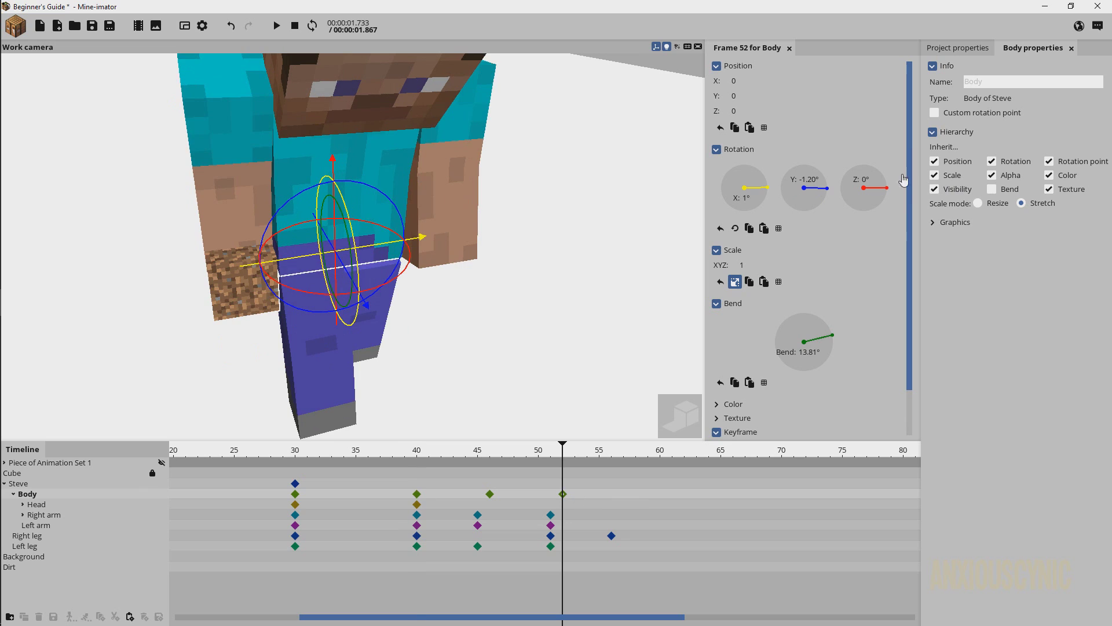
text(-2)
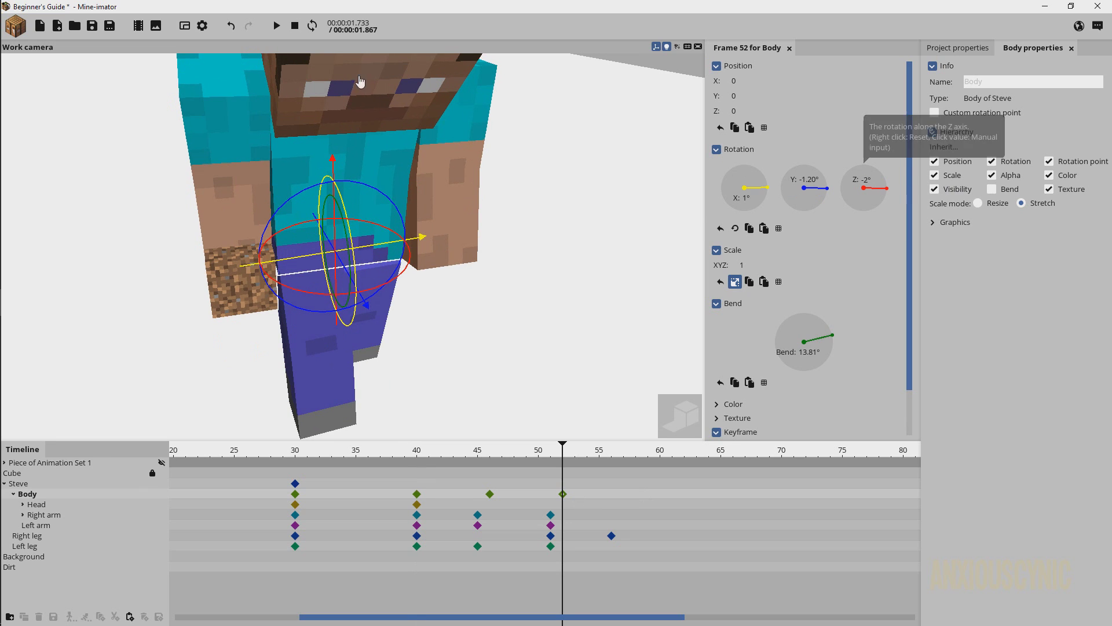
click(100, 25)
Preview the body twist from frame 38 and save the project again
click(426, 450)
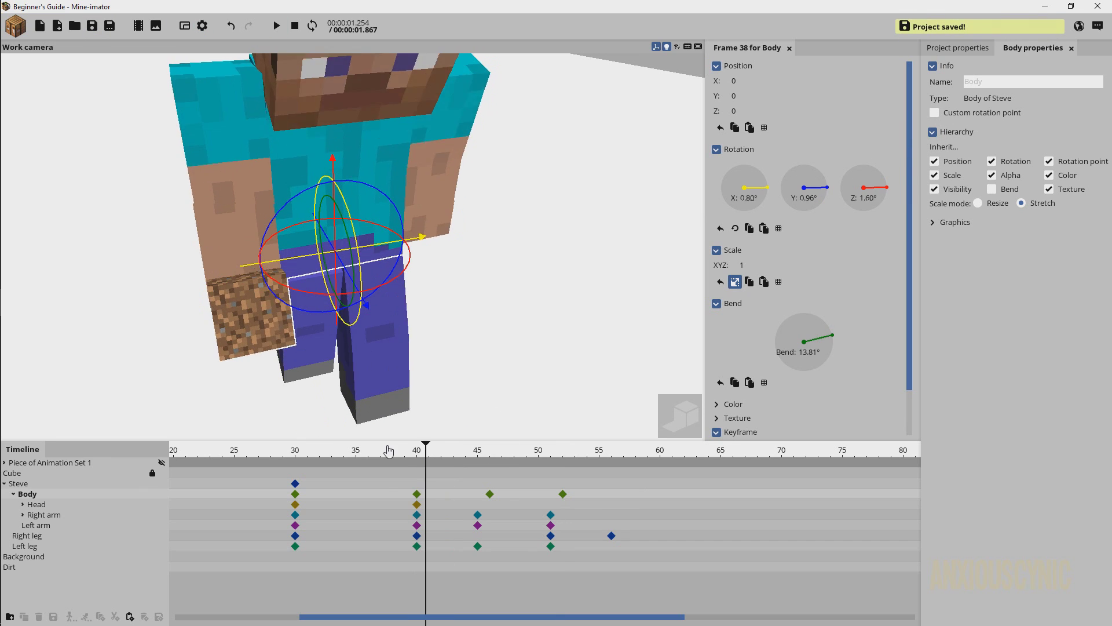
key(space)
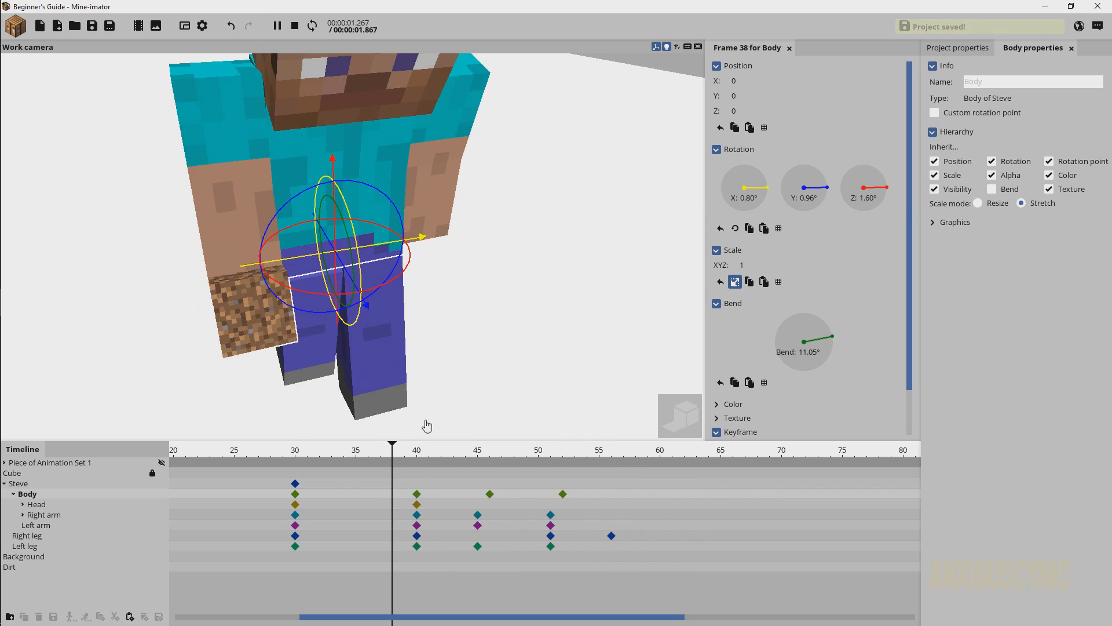
key(space)
key(ctrl+s)
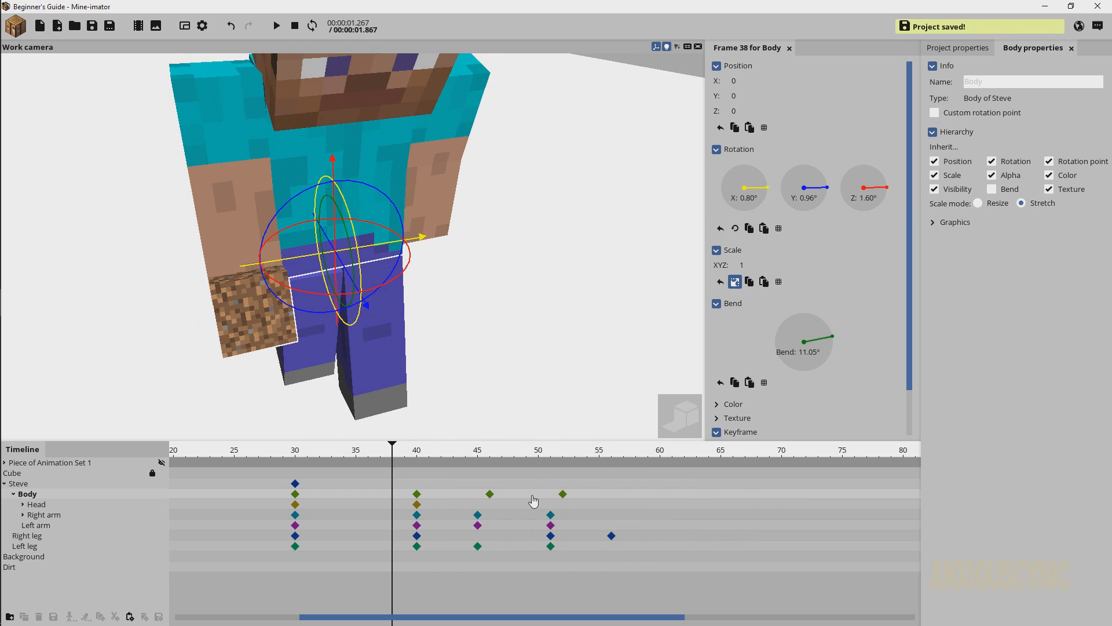
Copy all body and limb keyframes of the walk cycle from frames 40 to 56 and paste them starting at frame 62
drag(535, 255, 540, 261)
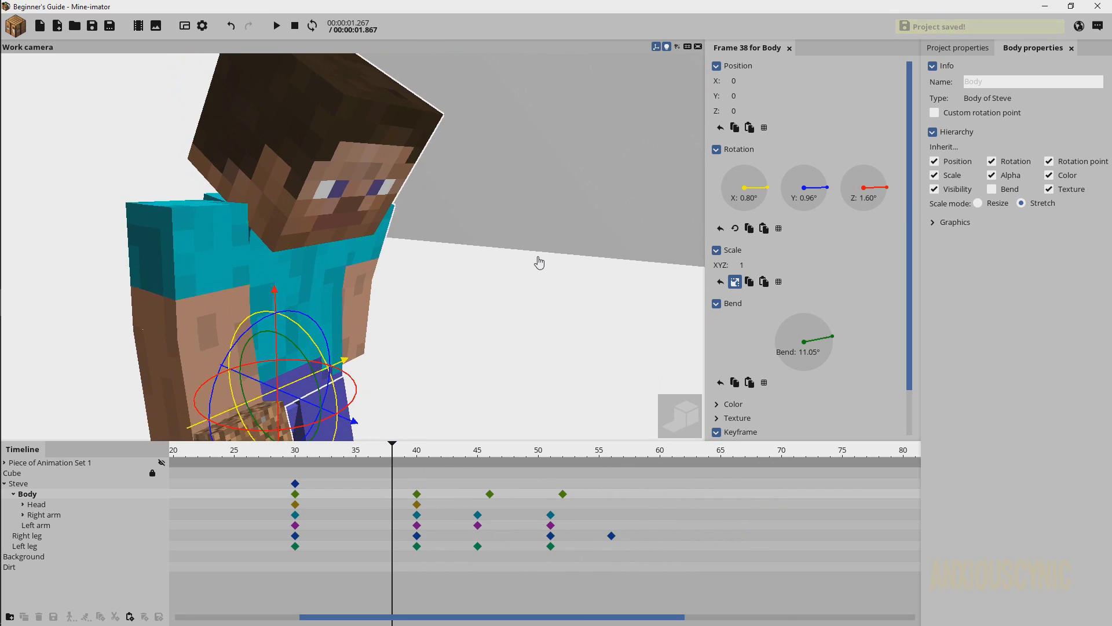
scroll(539, 261, down, 2)
drag(480, 231, 484, 233)
right_drag(429, 315, 429, 322)
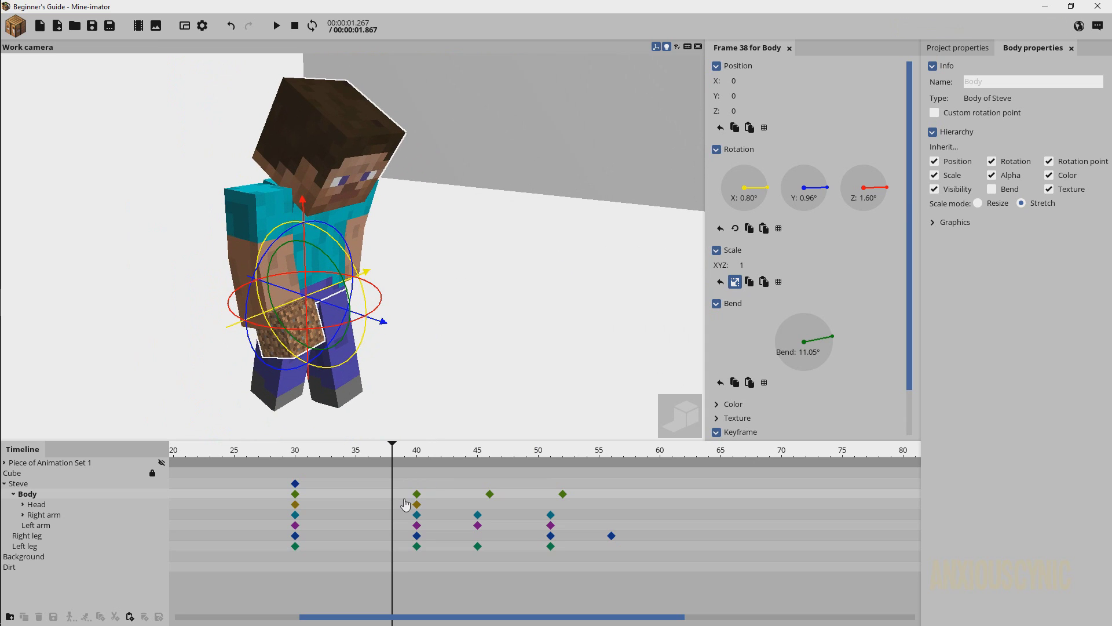
drag(398, 488, 636, 574)
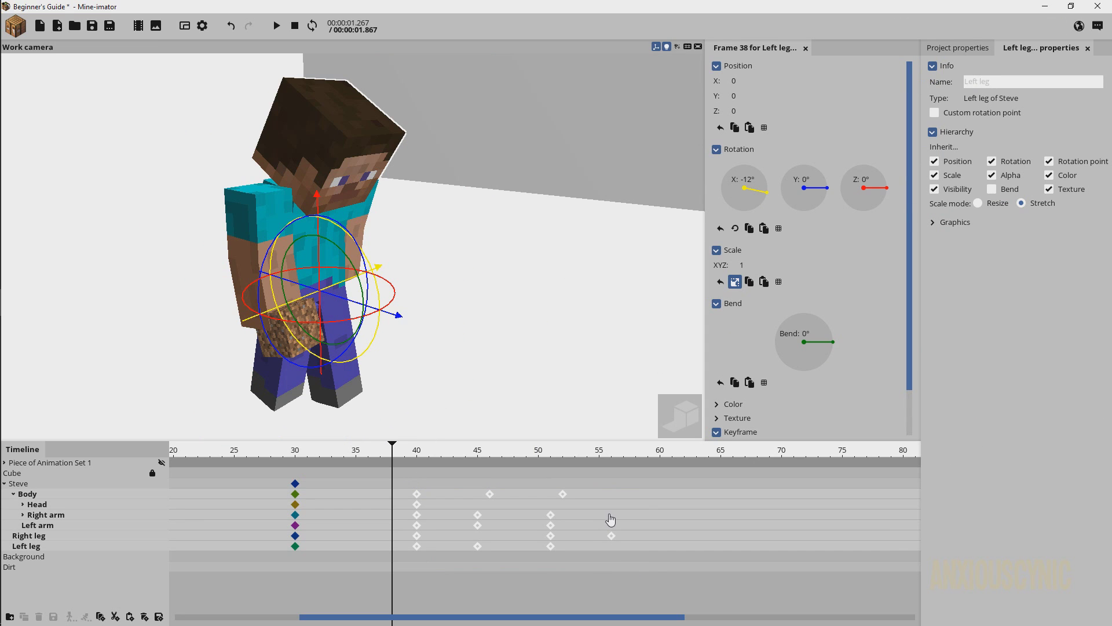
key(ctrl+v)
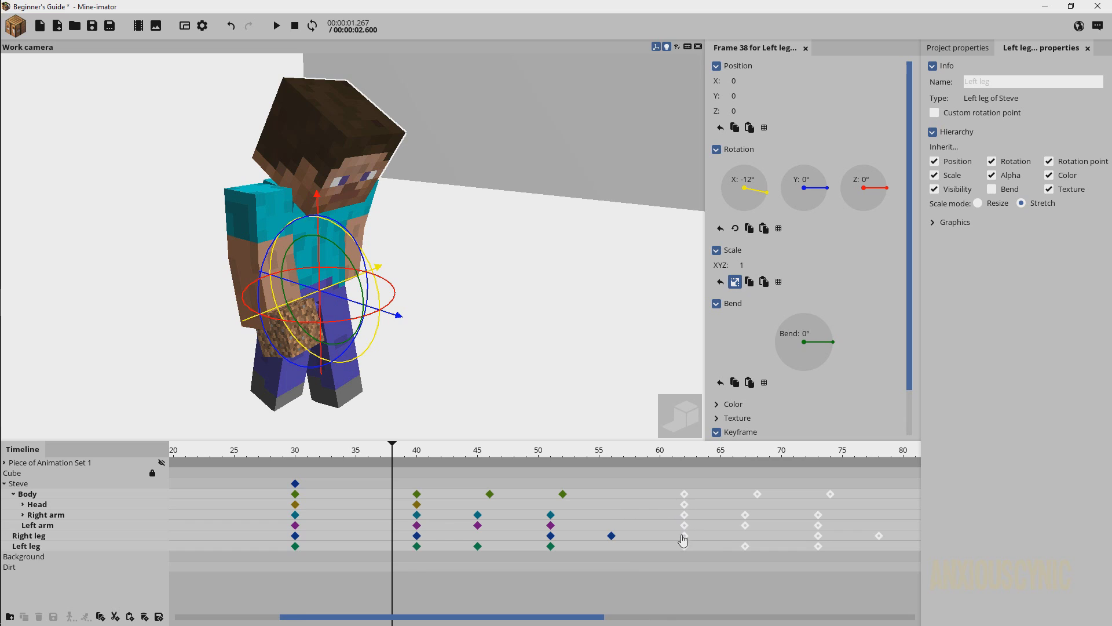
middle_drag(672, 539, 637, 530)
scroll(637, 530, down, 5)
scroll(480, 527, up, 2)
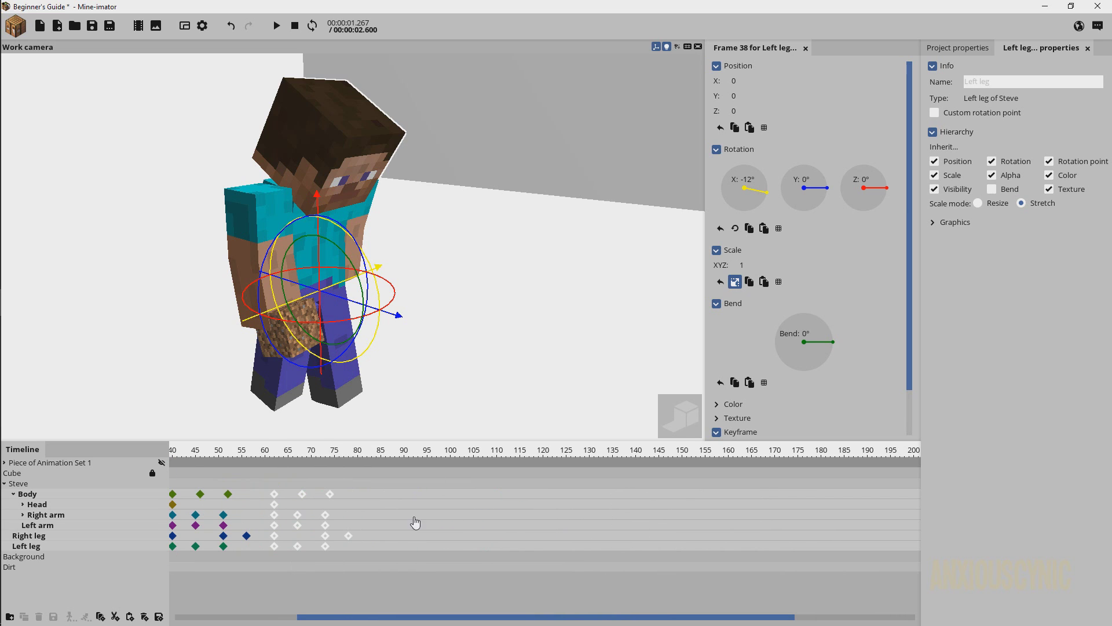
Paste another copy of the walk cycle keyframes starting at frame 84
middle_drag(359, 510, 461, 506)
scroll(469, 510, up, 2)
key(ctrl+v)
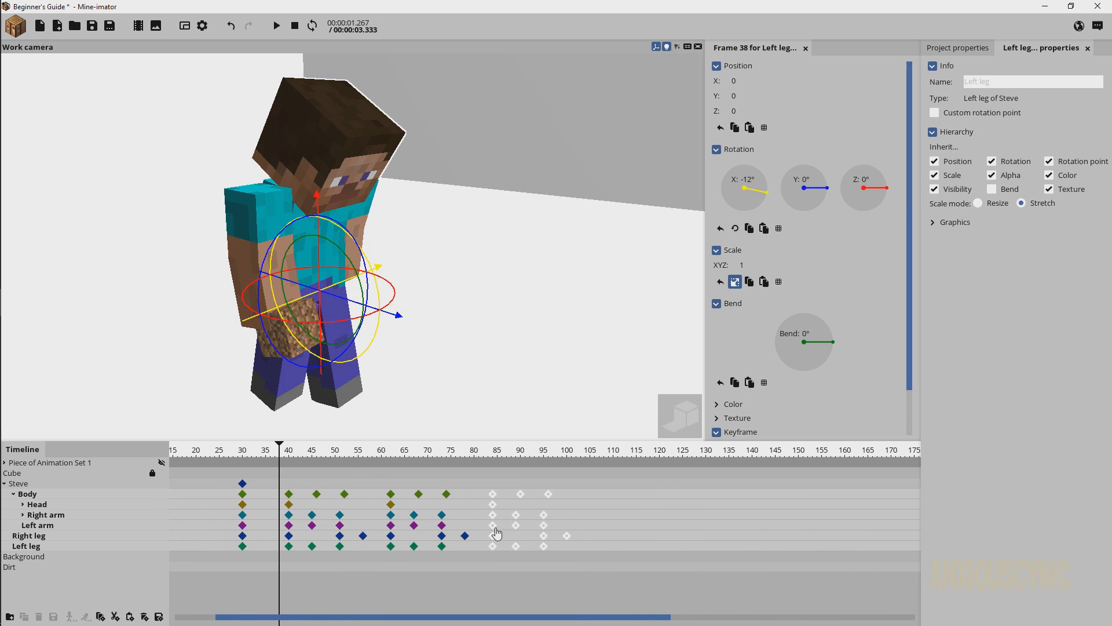
Paste a further copy of the walk cycle and align its first keyframes with frame 106
ctrl+scroll(508, 542, up, 3)
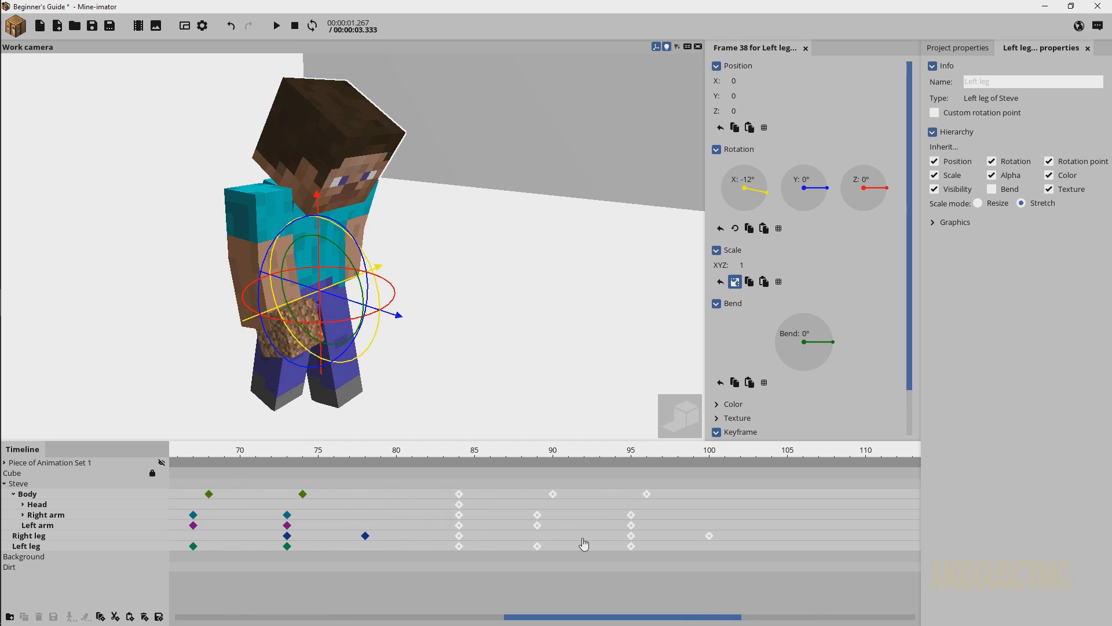
key(ctrl+v)
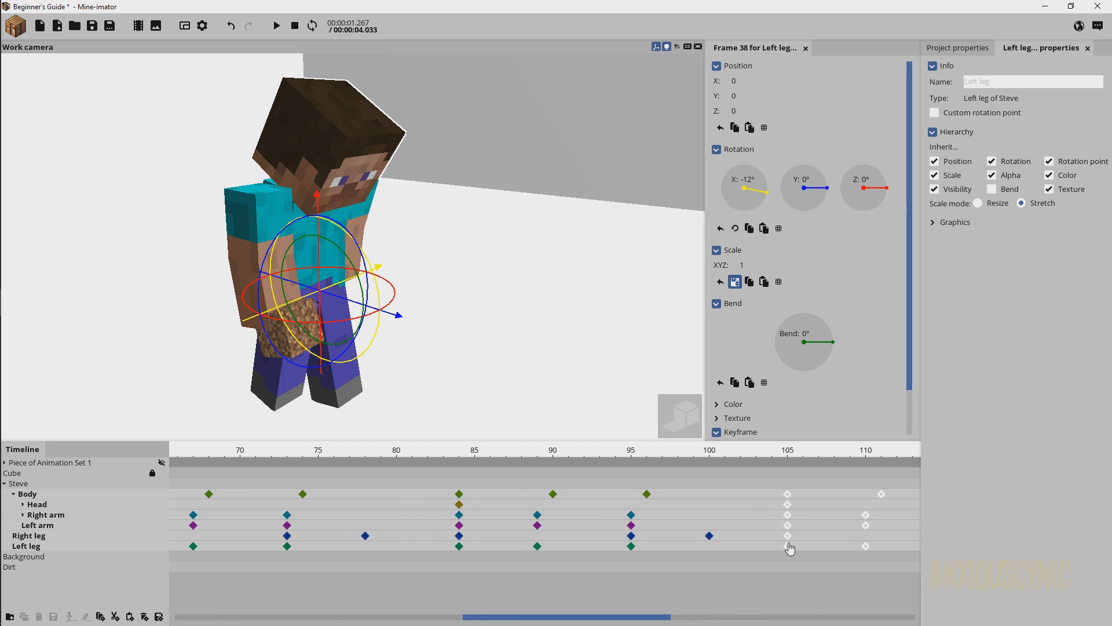
drag(788, 494, 801, 497)
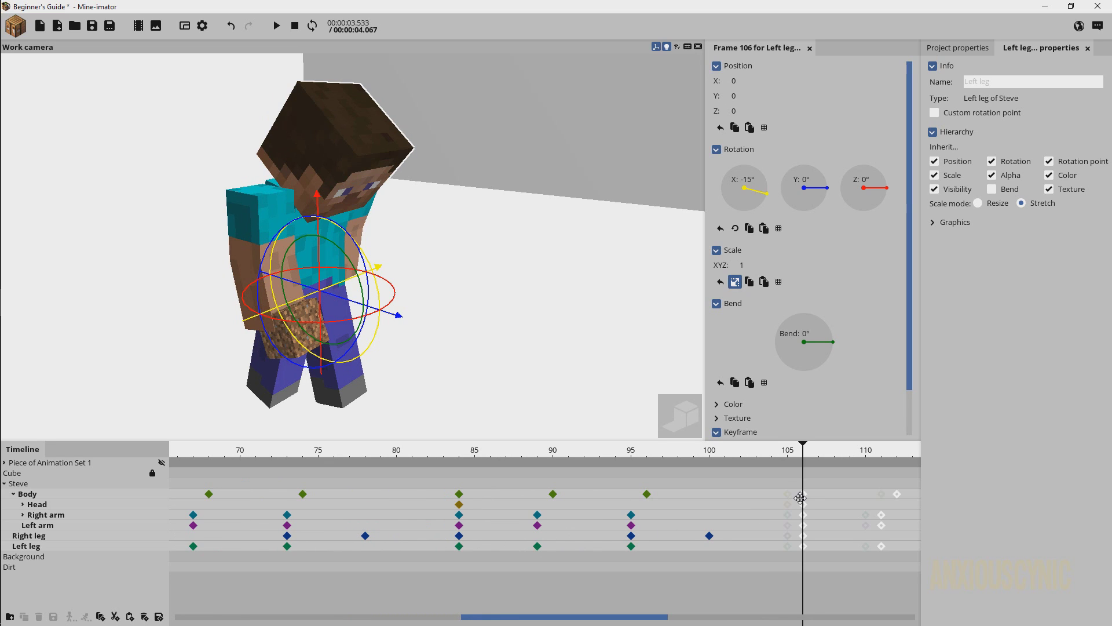
Paste the walk cycle keyframes once more starting at frame 128 and save the project
ctrl+scroll(797, 517, down, 2)
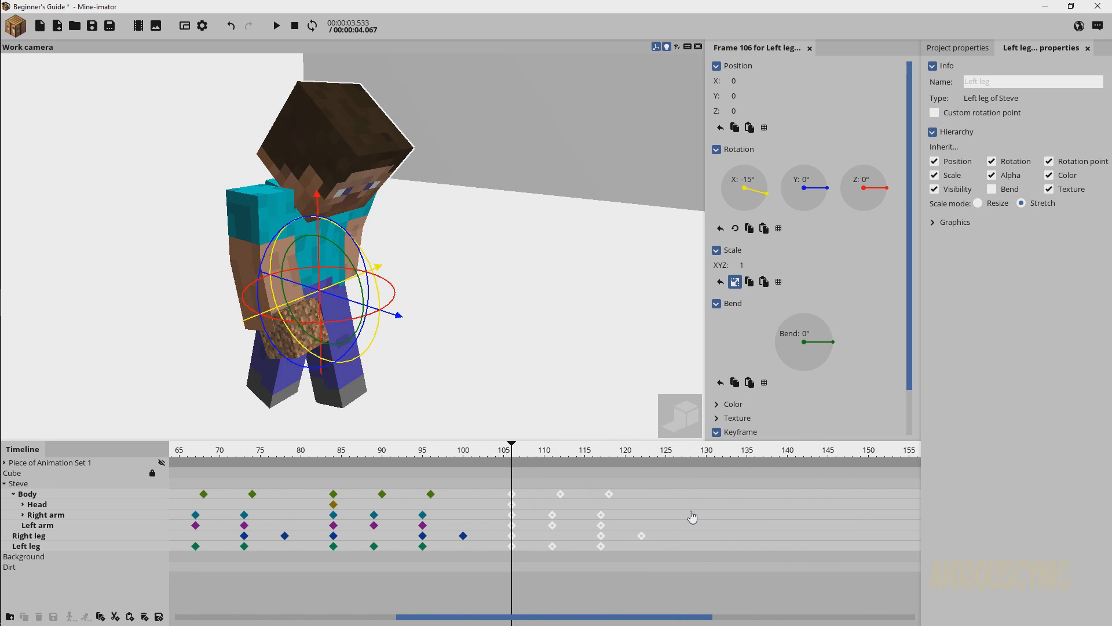
key(ctrl+v)
click(690, 491)
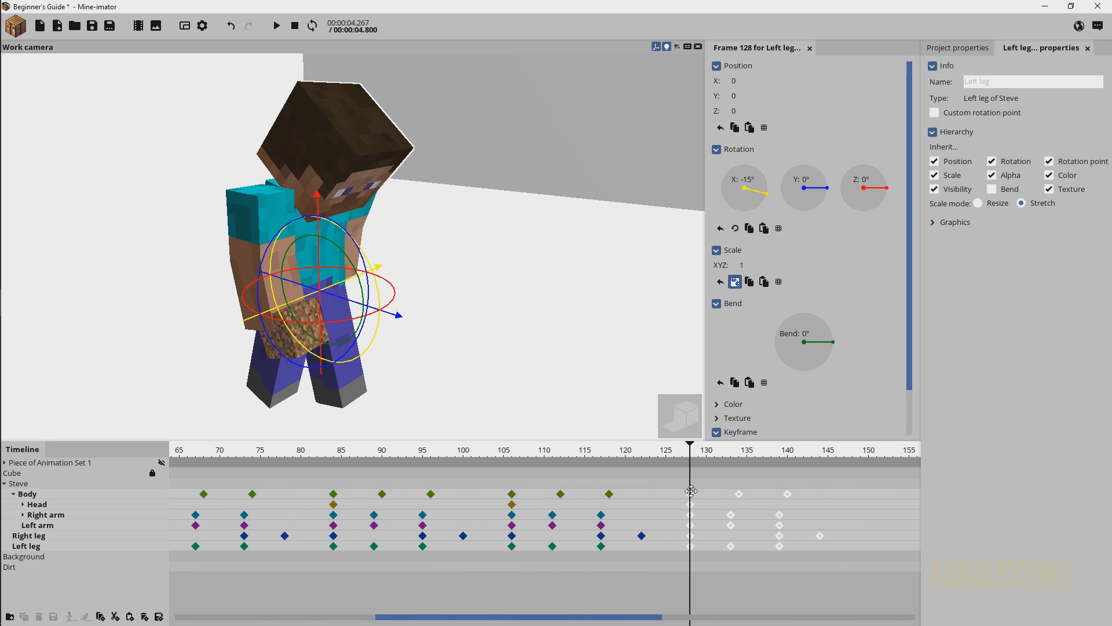
key(ctrl+s)
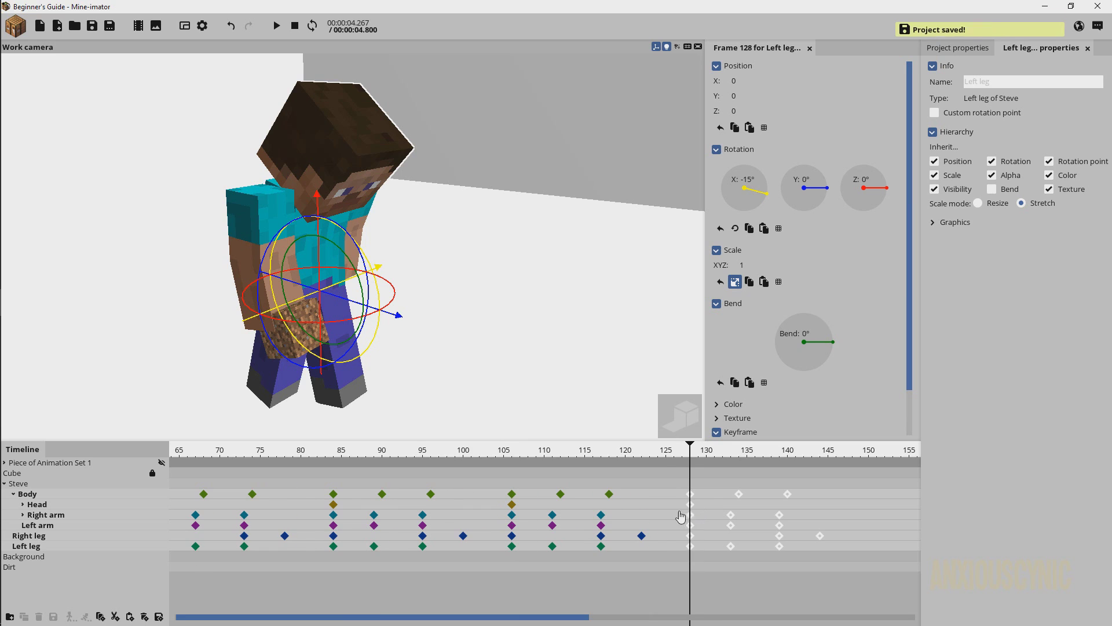
Play back the repeated walk cycle from frame 24 and watch Steve from the front
ctrl+scroll(690, 521, down, 3)
click(274, 455)
click(224, 460)
key(space)
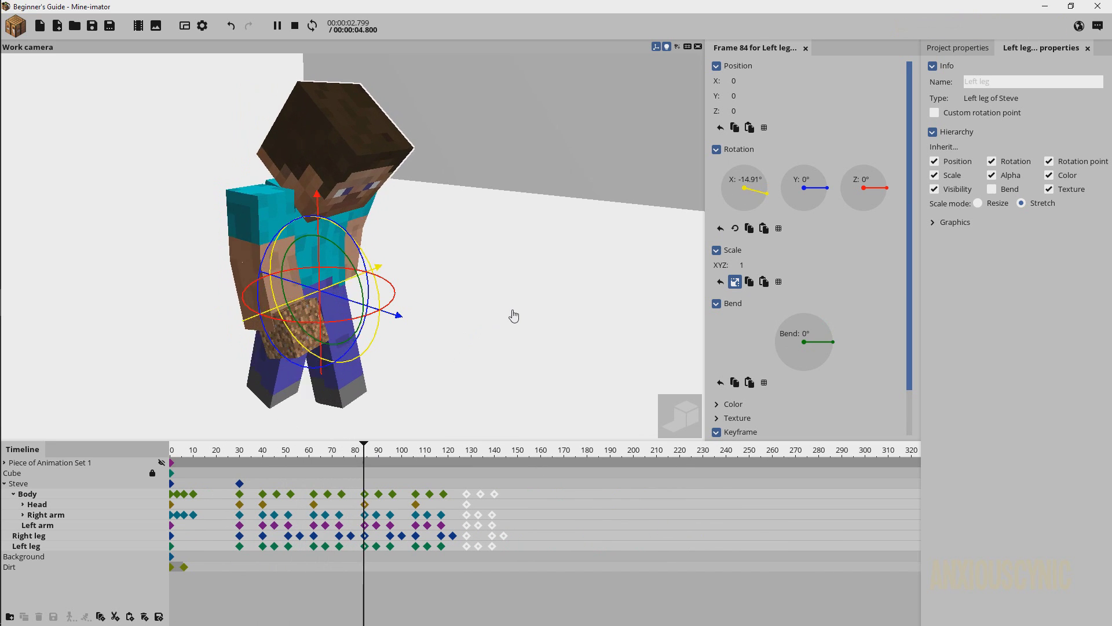
key(space)
click(533, 309)
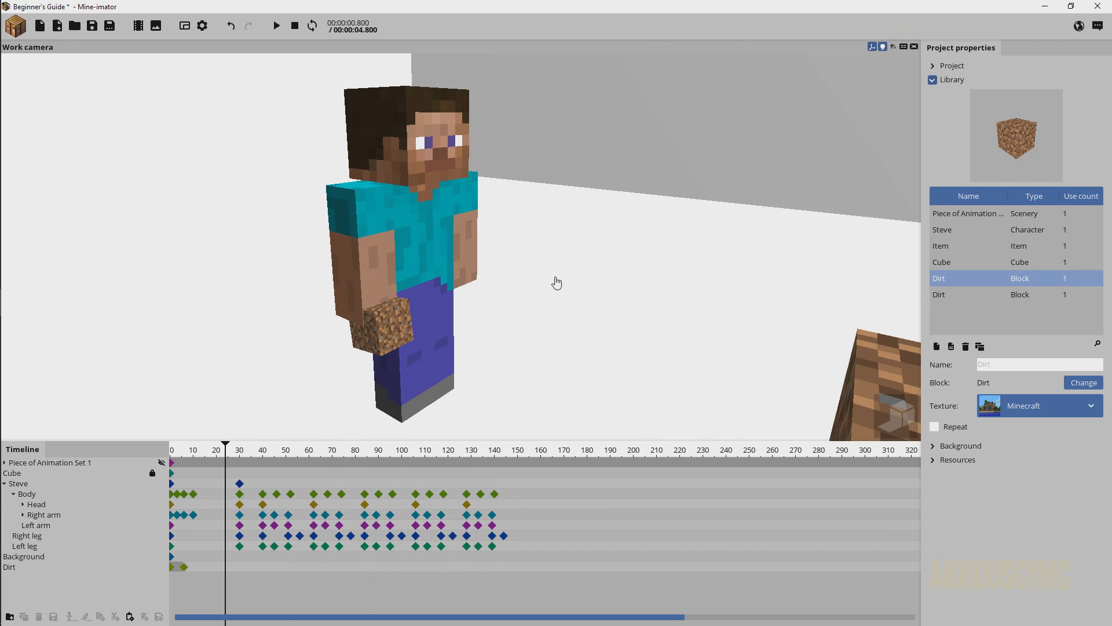
drag(559, 283, 493, 282)
key(space)
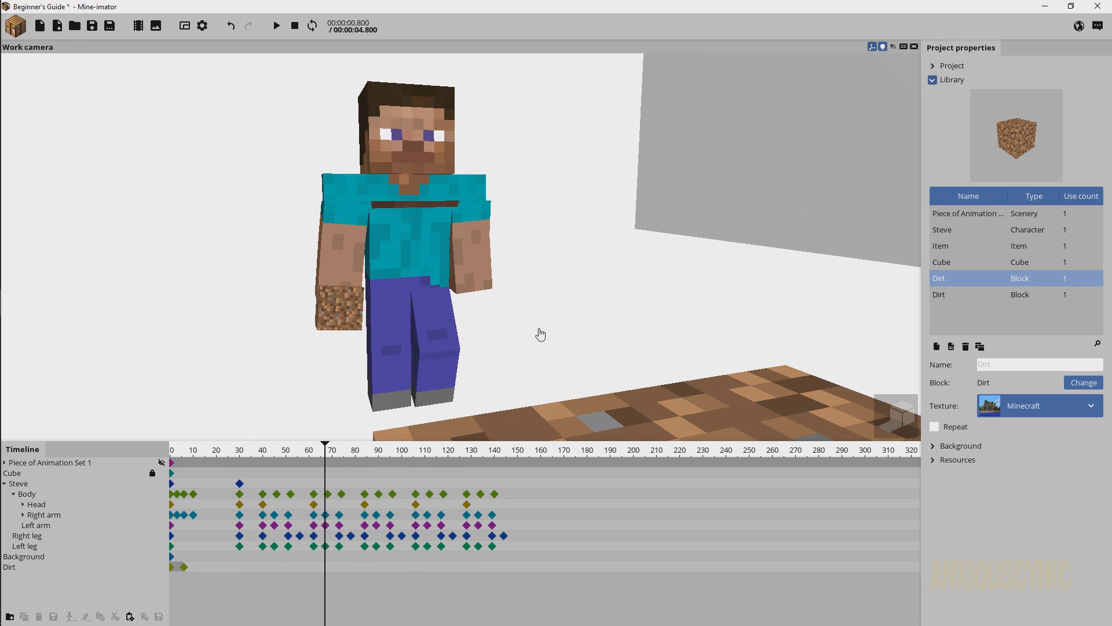
key(space)
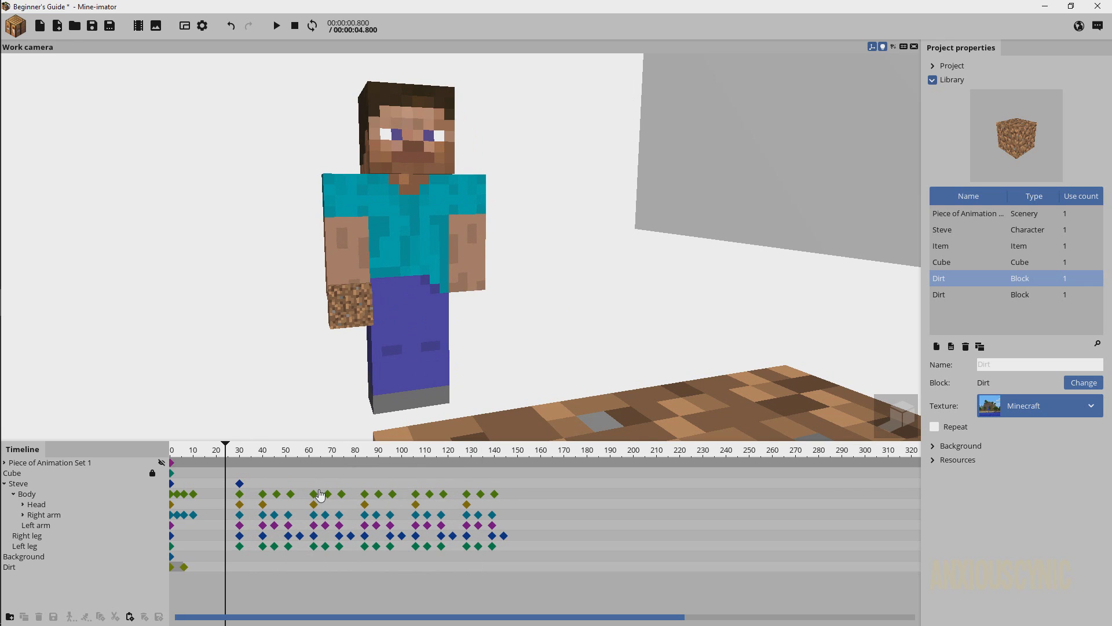
Add a keyframe for the whole Steve character and place it at frame 155, past the last walk cycle
click(246, 487)
click(267, 487)
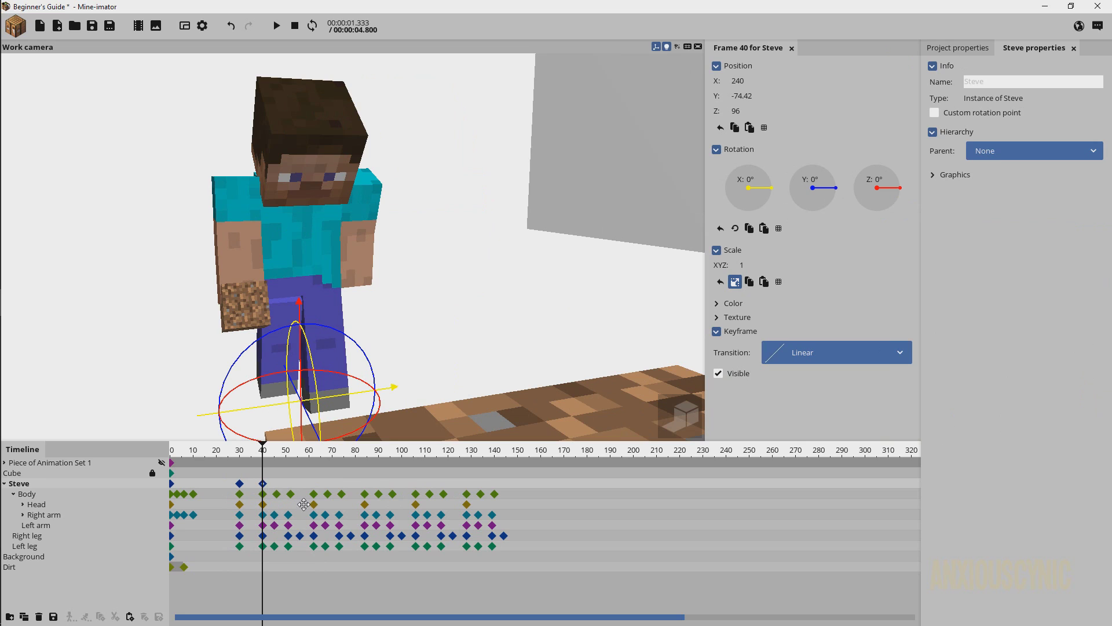
ctrl+scroll(252, 524, up, 5)
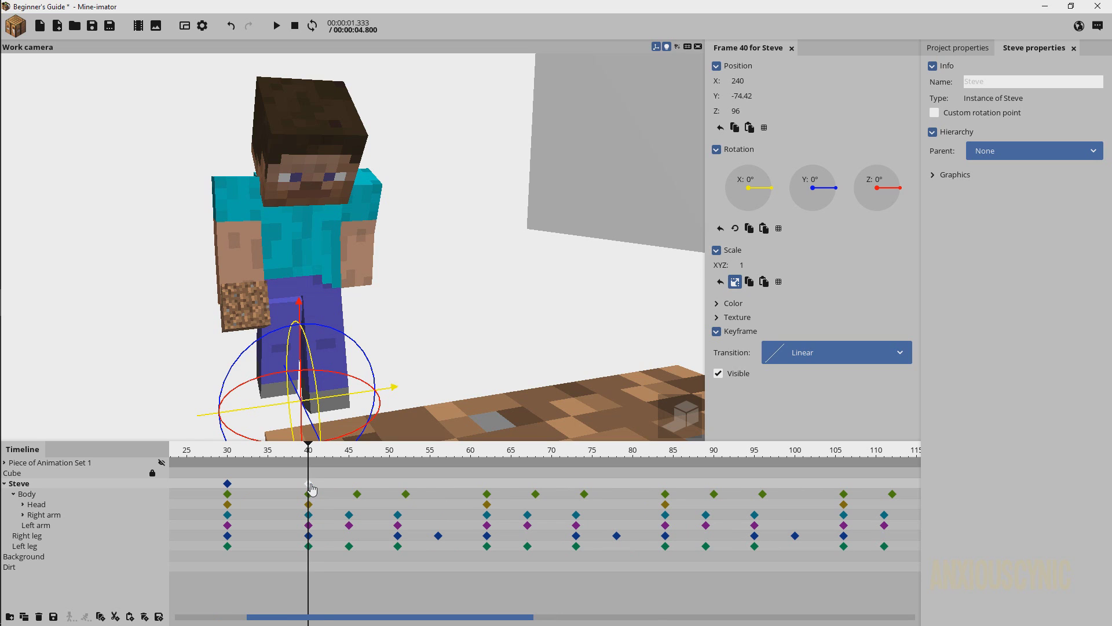
drag(309, 484, 729, 498)
scroll(729, 498, down, 3)
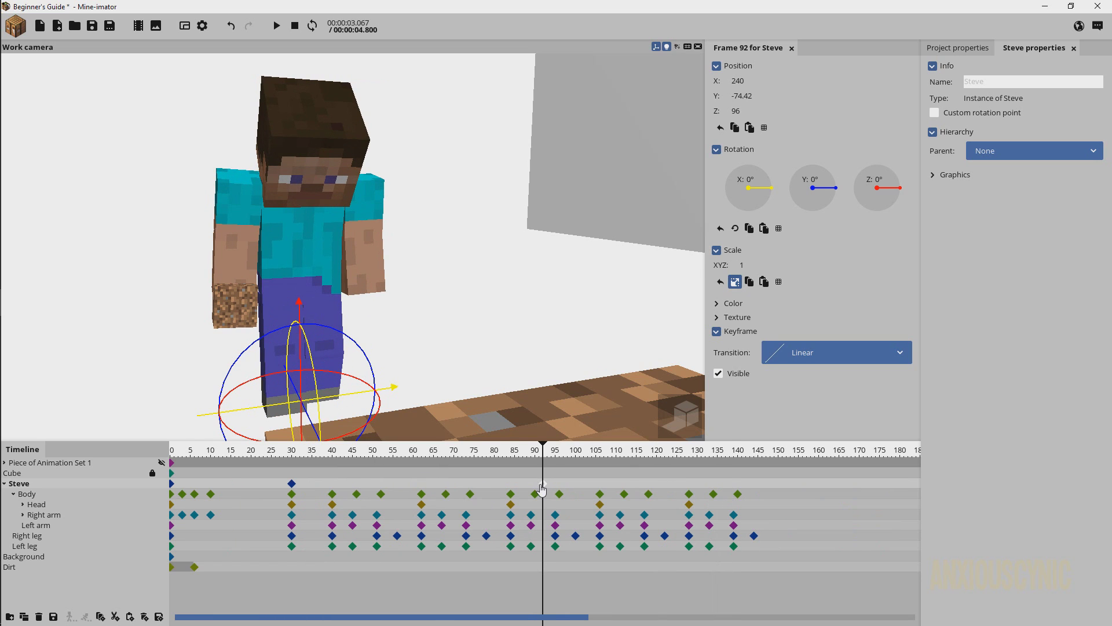
drag(543, 484, 801, 488)
Move Steve in the negative Y direction, away from the dirt block, in the frame 155 keyframe
drag(364, 270, 399, 261)
right_drag(399, 261, 421, 321)
drag(421, 321, 131, 333)
Play back Steve's walk across the scene from frame 28 in a side view and save the project
click(286, 455)
key(space)
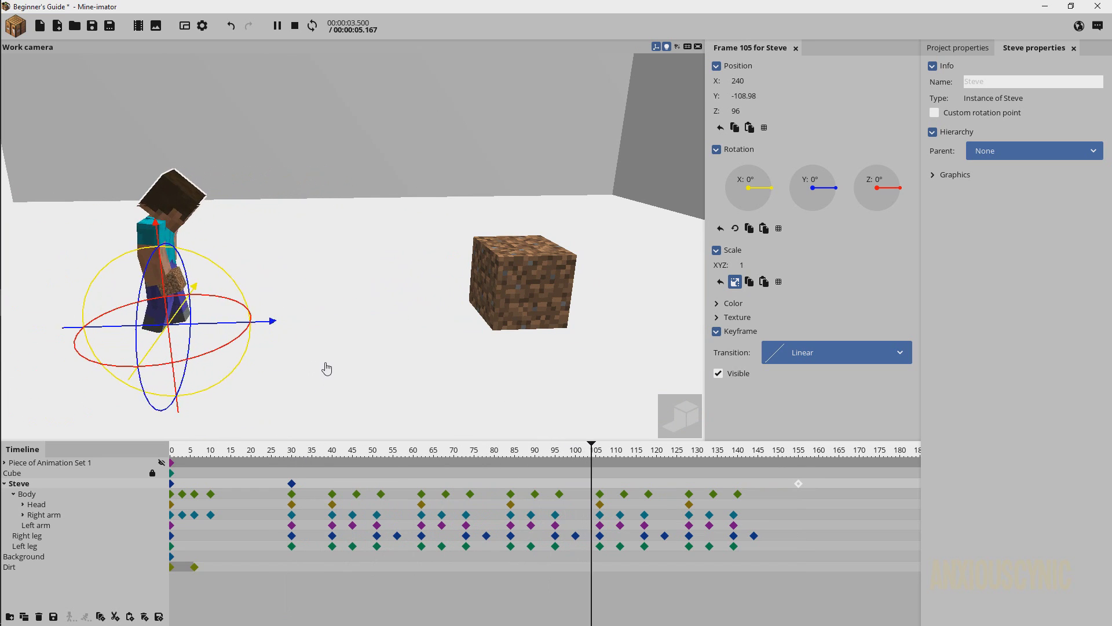
key(space)
click(470, 244)
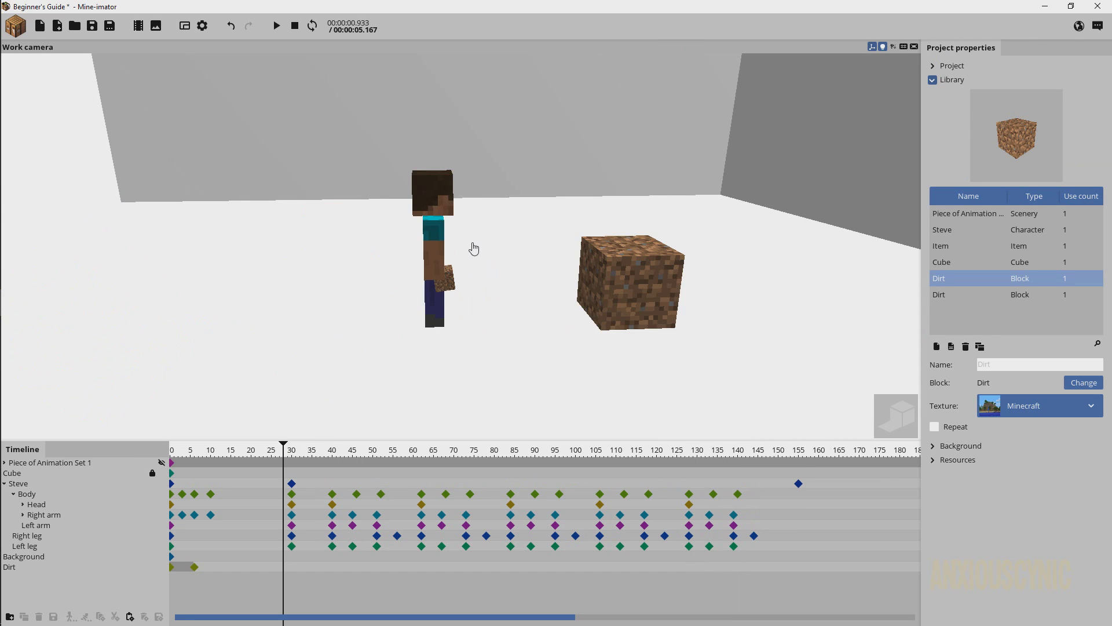
right_drag(546, 246, 516, 245)
key(space)
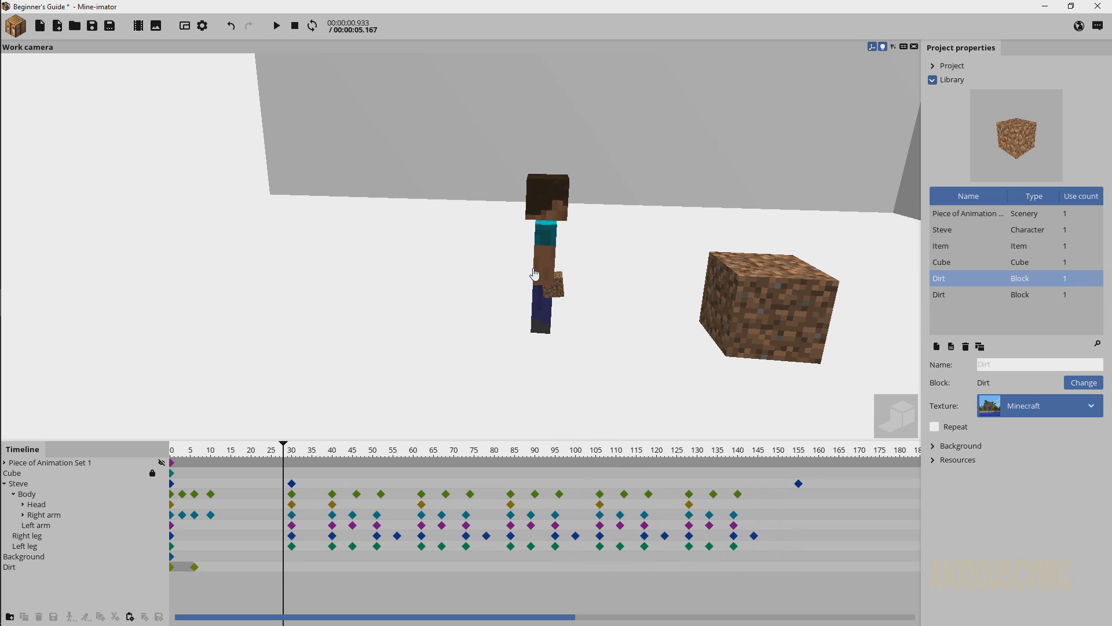
key(ctrl+s)
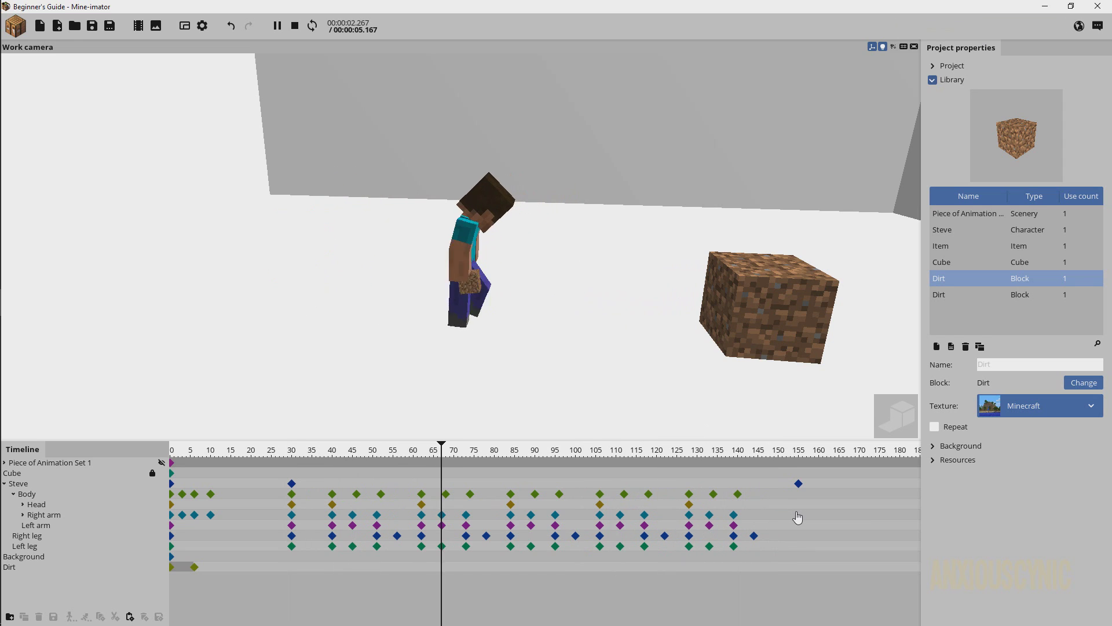
key(space)
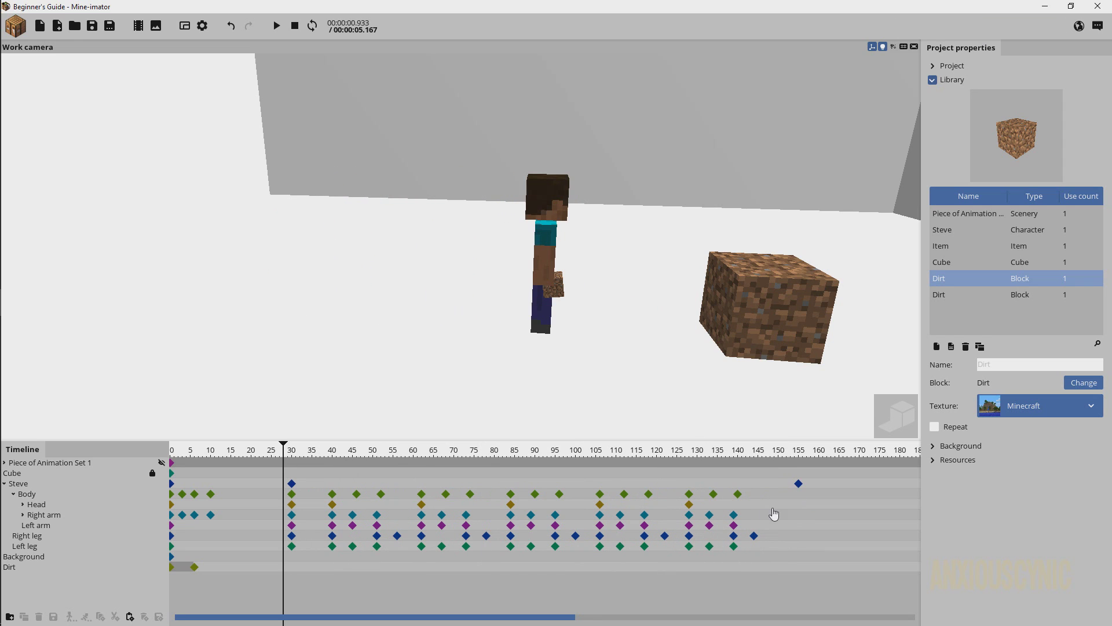
Copy the last walk cycle's keyframes from frames 128 to 144 and paste them starting at frame 150
drag(763, 500, 684, 549)
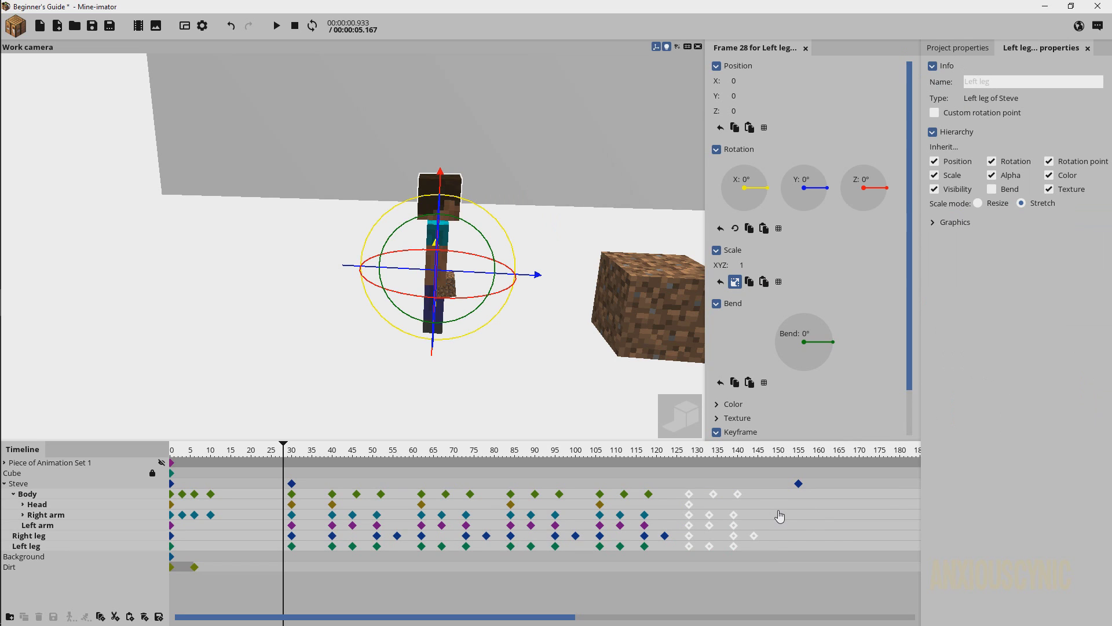
key(ctrl+v)
click(788, 499)
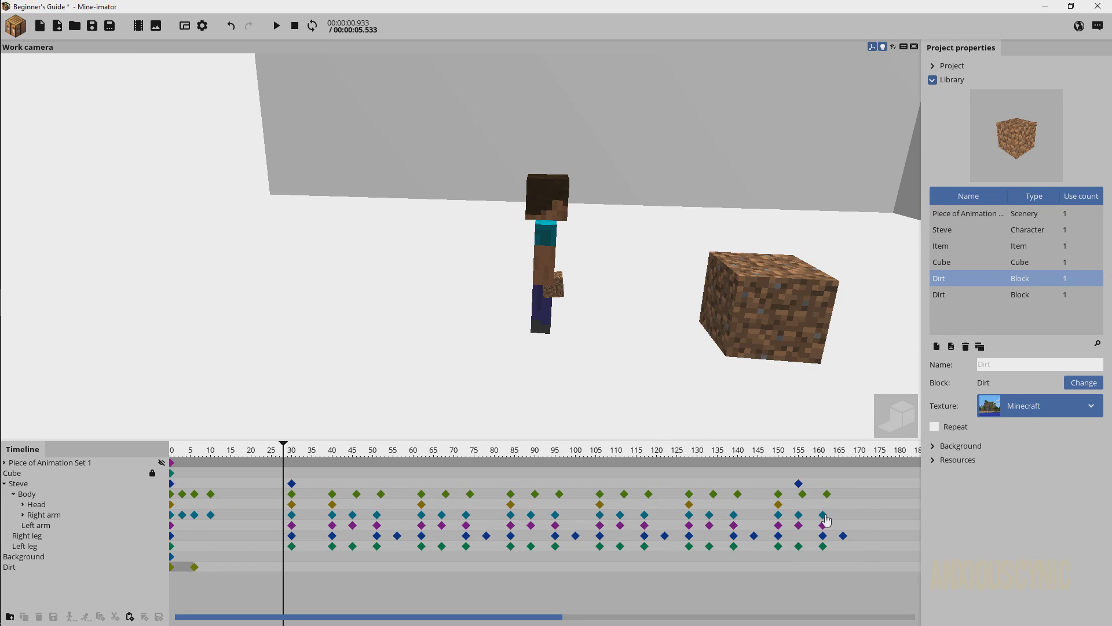
Delete the surplus limb and Body keyframes beyond frame 156 and move the Body's frame 156 keyframe to frame 155
ctrl+scroll(826, 520, up, 3)
drag(876, 495, 807, 561)
key(Delete)
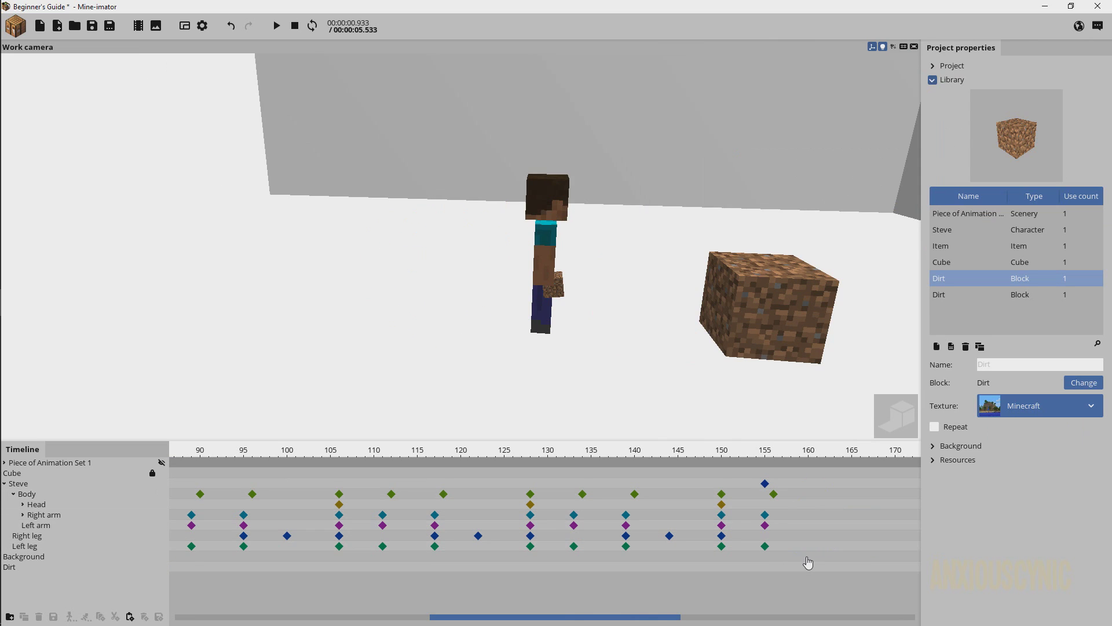
click(773, 494)
drag(768, 496, 764, 496)
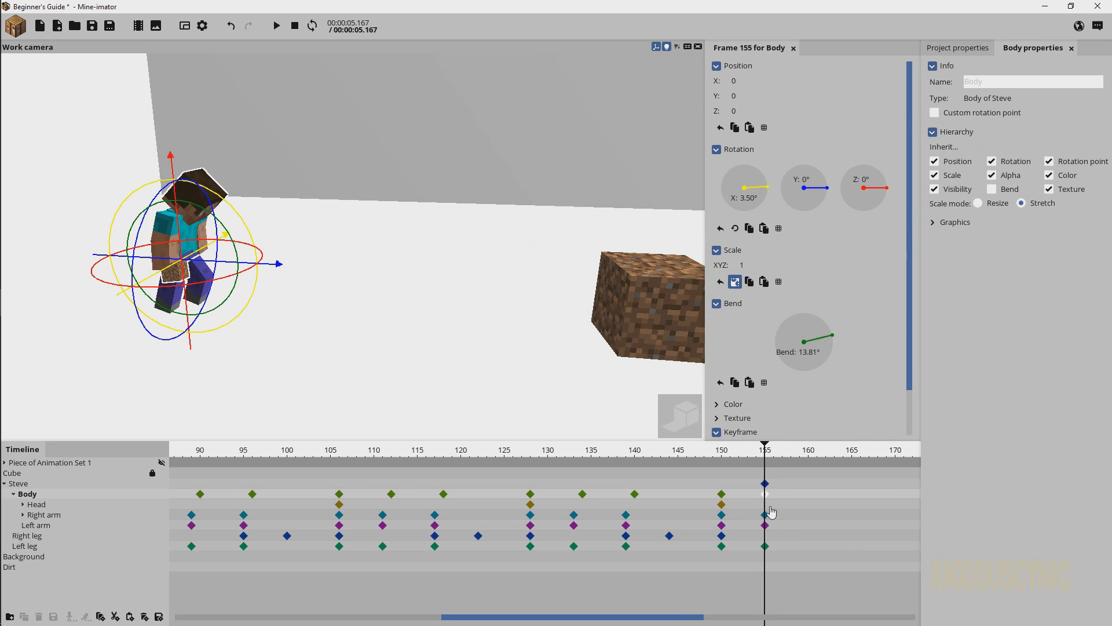
Reset the X rotation and bend to 0° in the frame 155 keyframes of Steve's body, head and limbs, then save
click(764, 504)
click(764, 537)
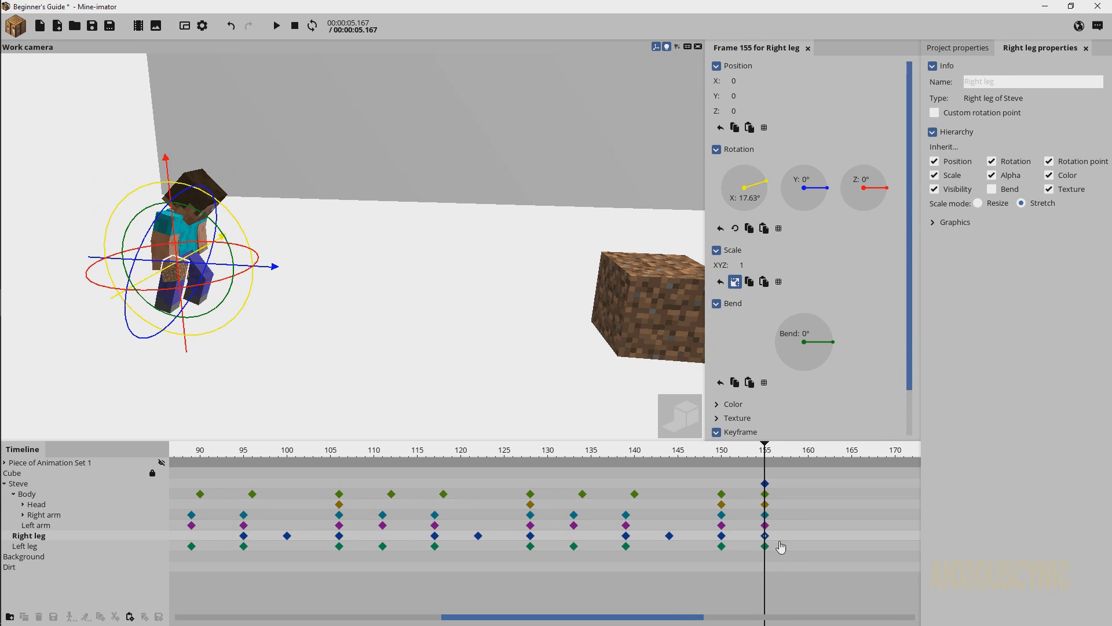
drag(787, 547, 761, 498)
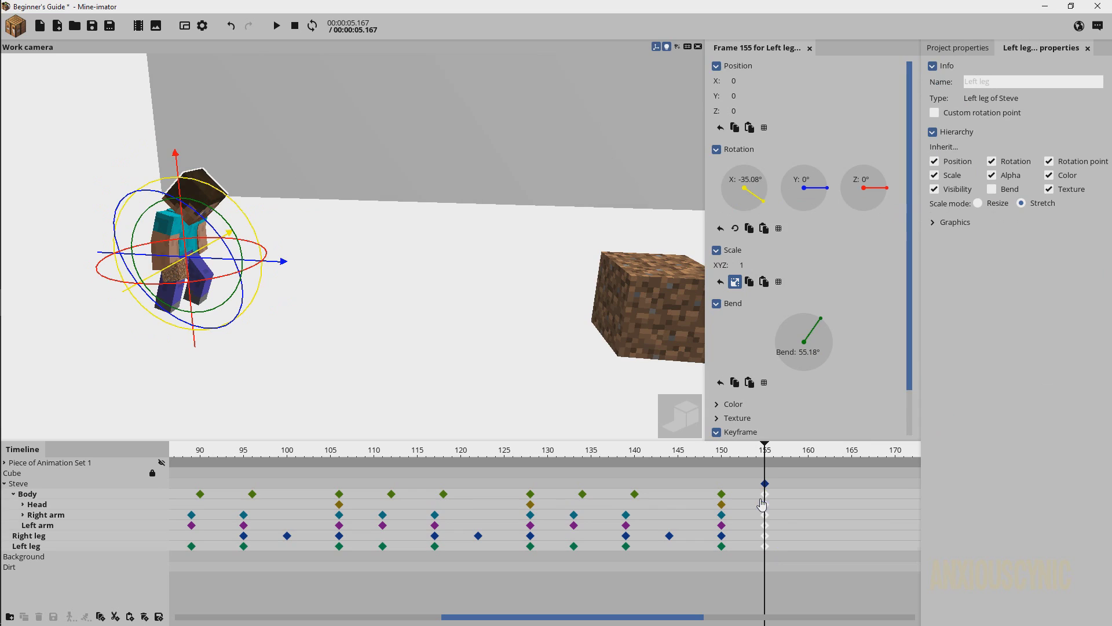
right_click(747, 189)
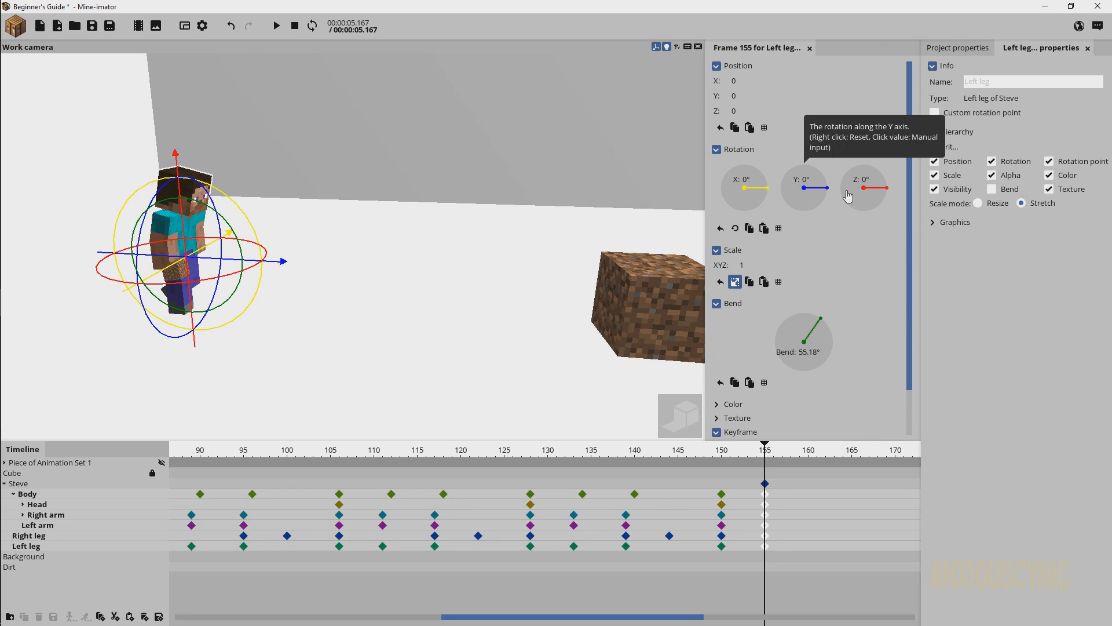
right_click(817, 347)
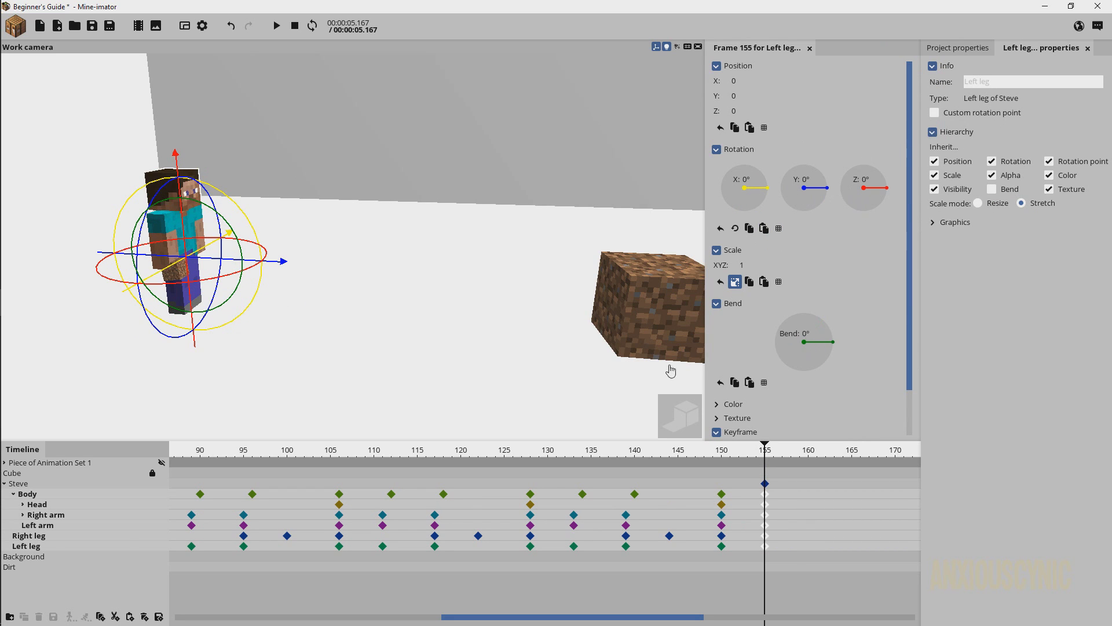
key(space)
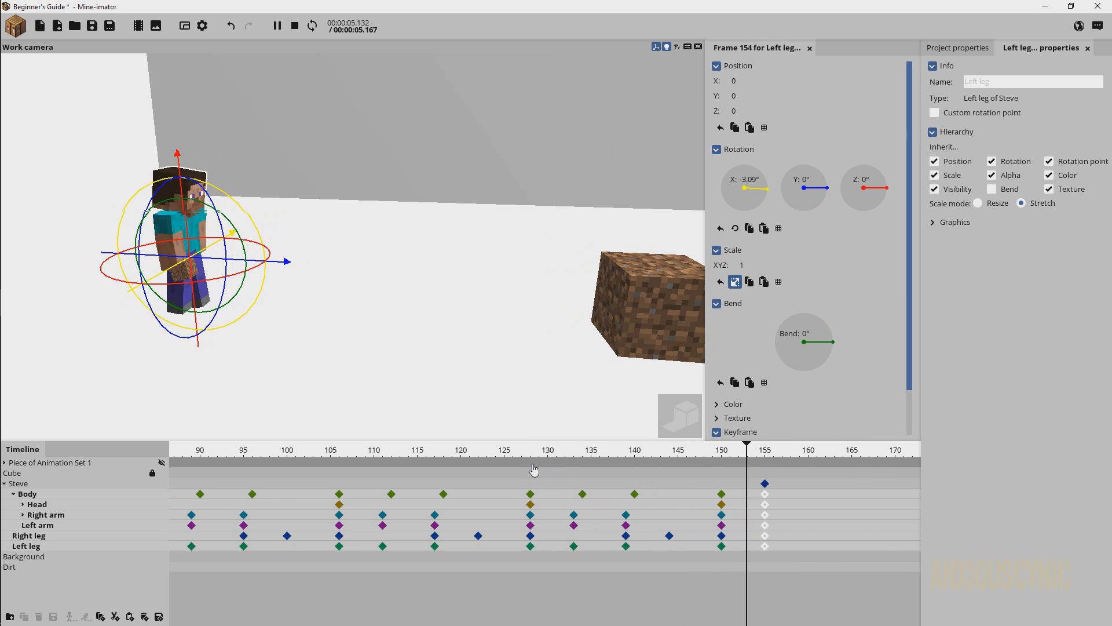
key(space)
key(ctrl+s)
Tilt Steve's head forward about 20° on the X axis in the frame 155 keyframe, save and play it back
click(765, 504)
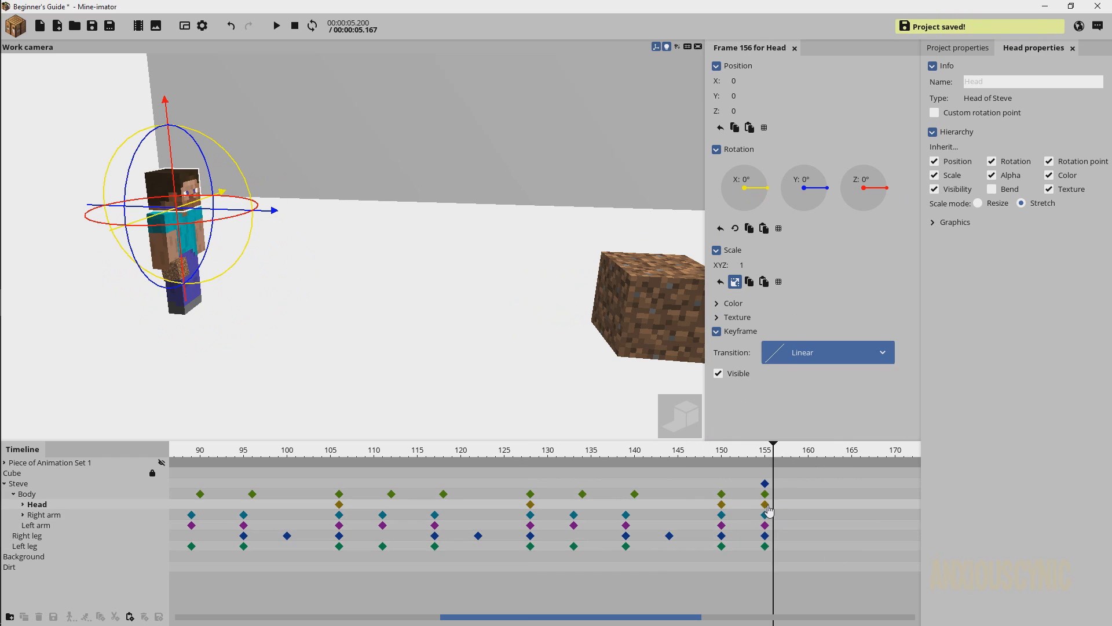
drag(231, 161, 291, 236)
key(ctrl+s)
key(space)
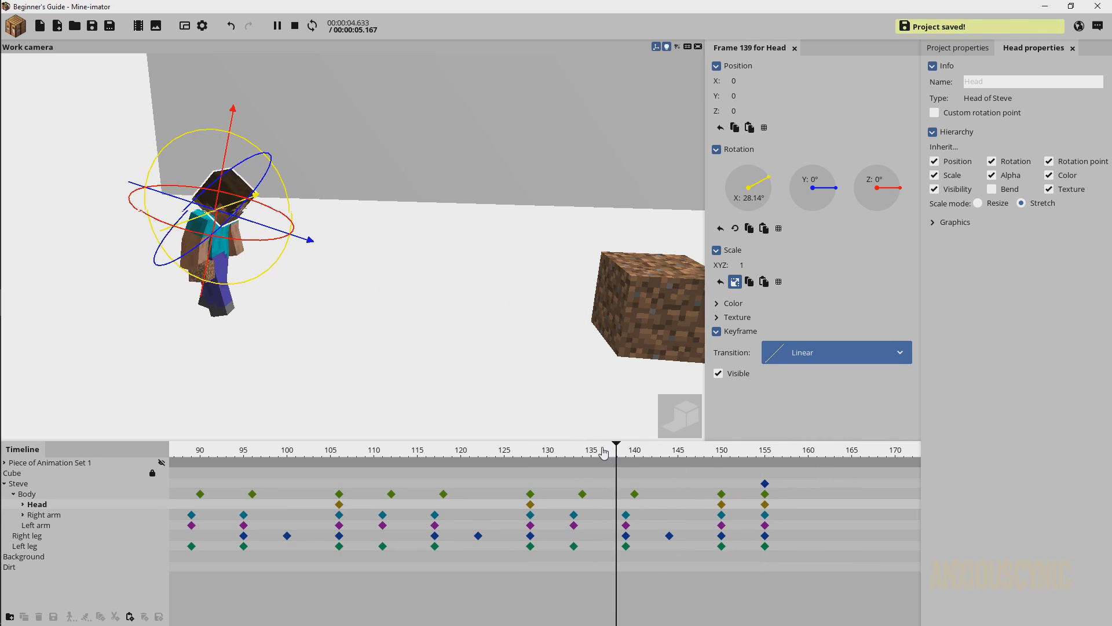
Delete the Head's frame 155 keyframe, play back the end of the walk and save the project
click(765, 504)
key(Delete)
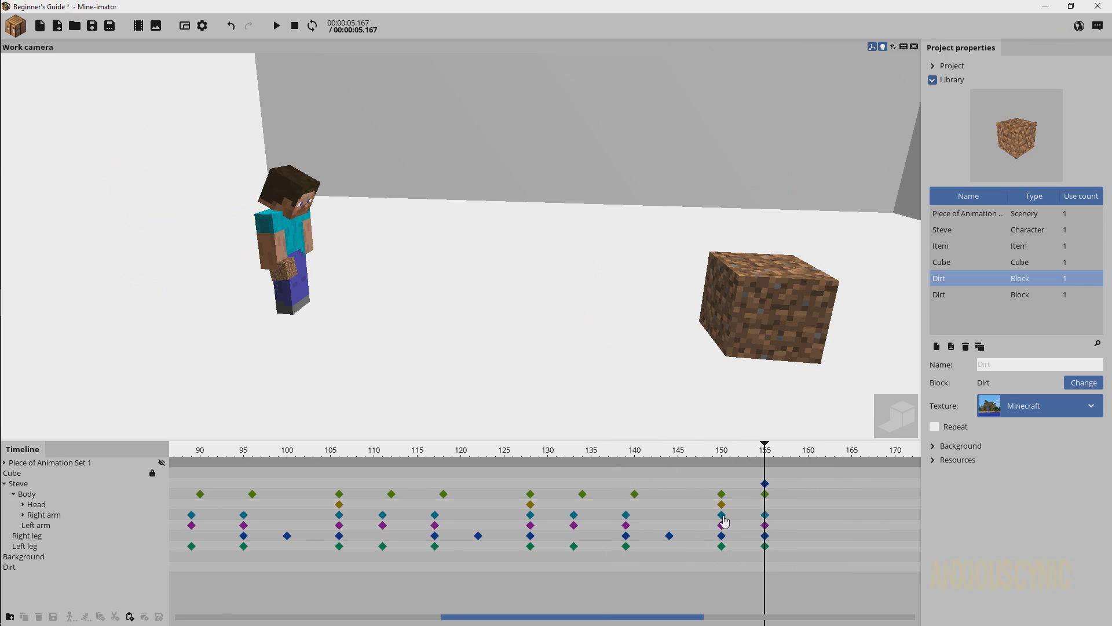
click(721, 504)
key(space)
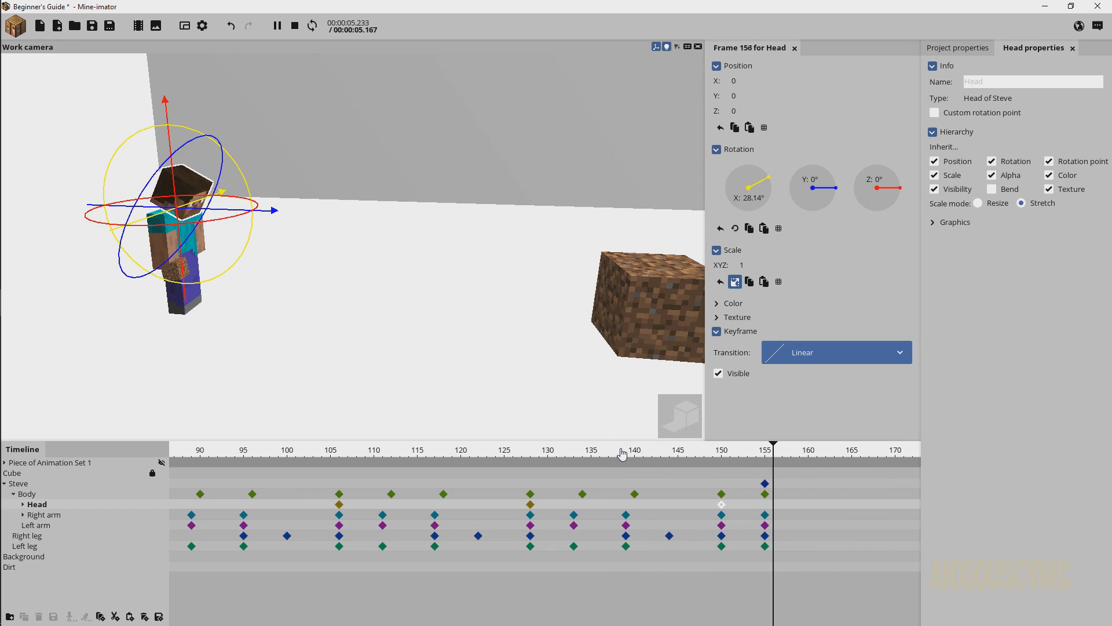
click(618, 452)
key(ctrl+s)
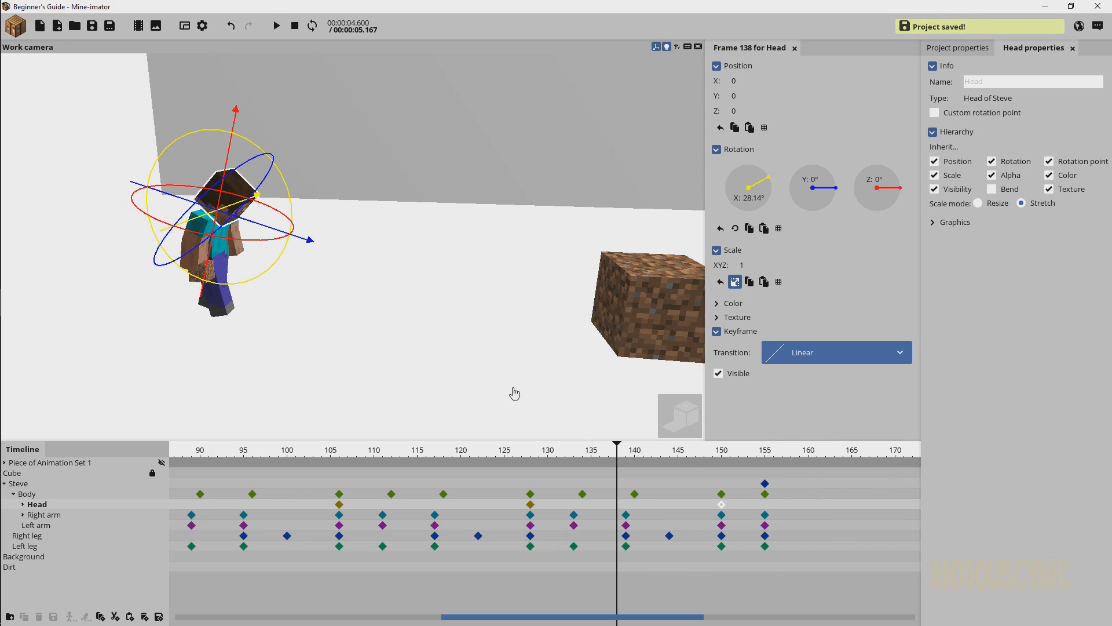
Hide the Cube that forms the backdrop and save the project
right_drag(465, 320, 414, 324)
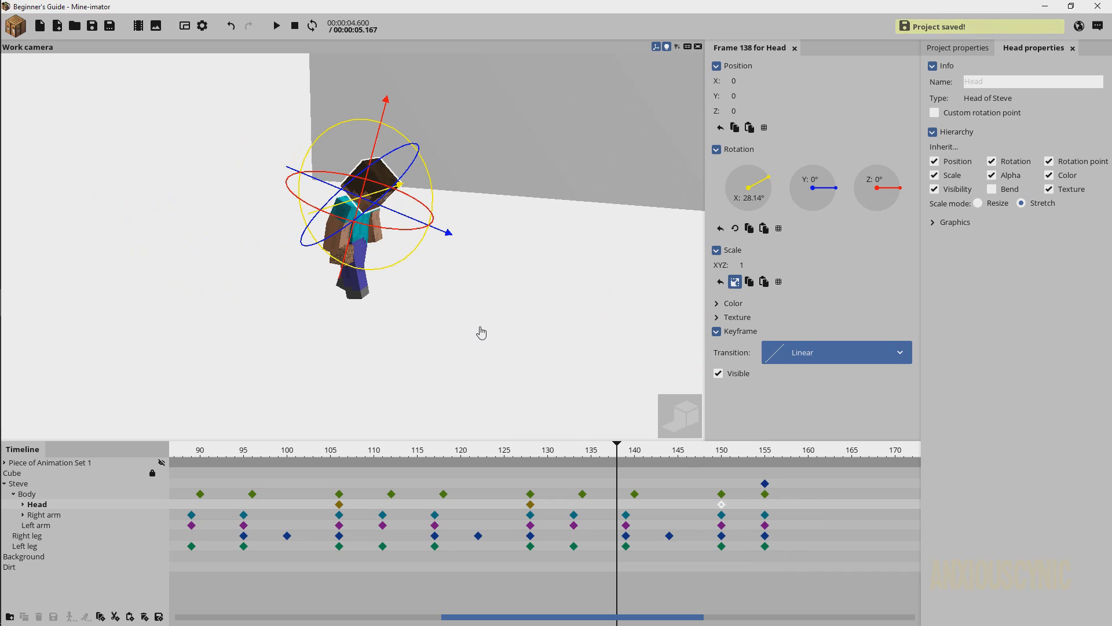
click(510, 323)
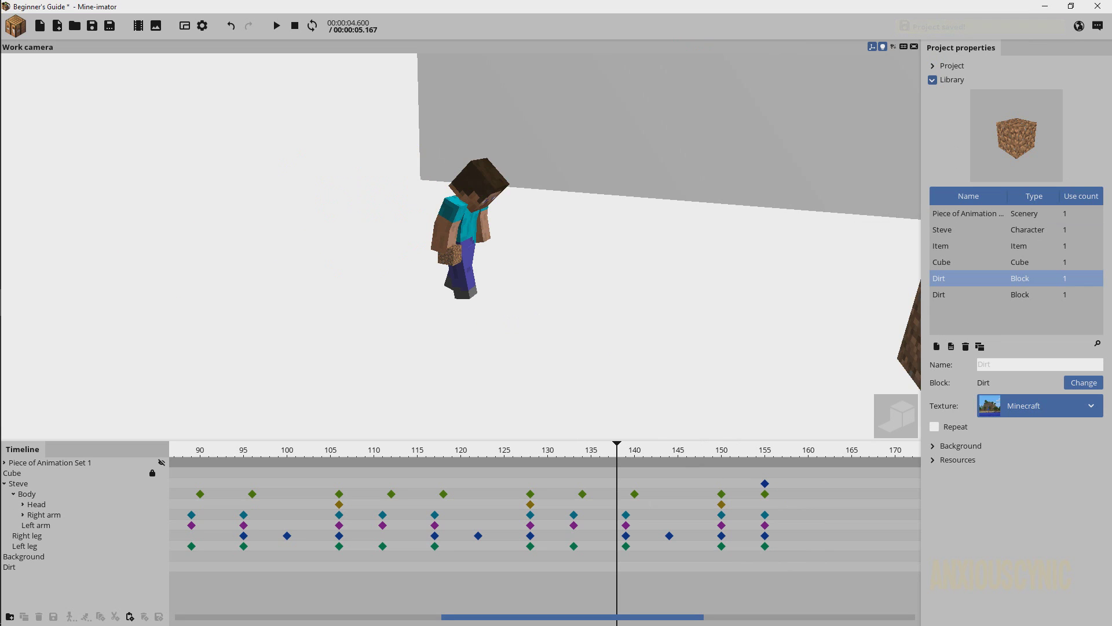
click(408, 453)
ctrl+scroll(425, 476, down, 3)
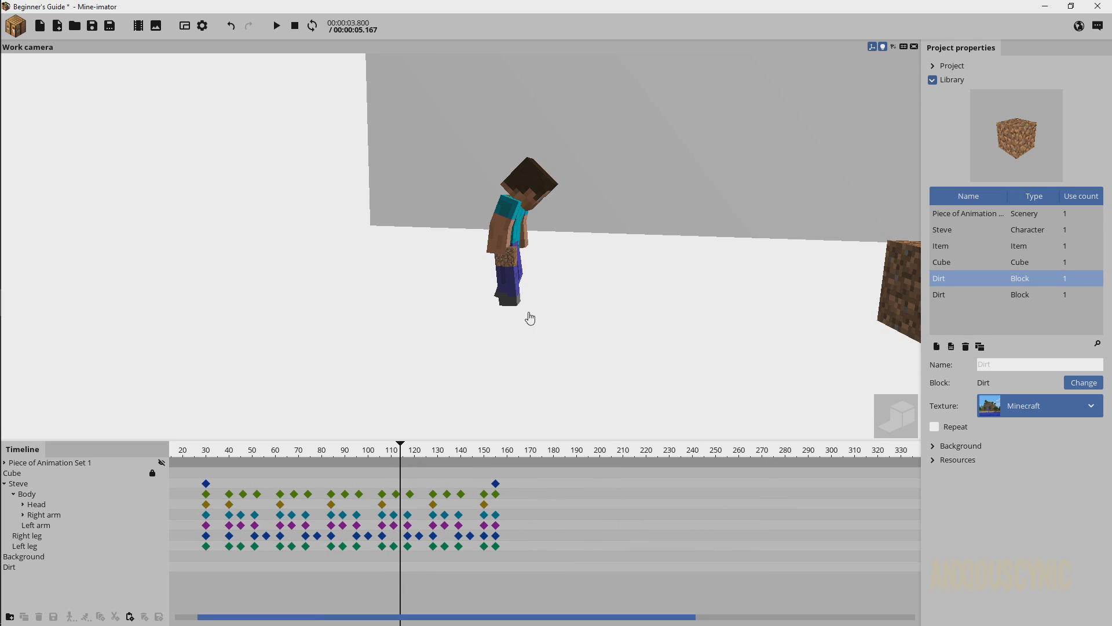
click(161, 462)
right_drag(580, 319, 578, 323)
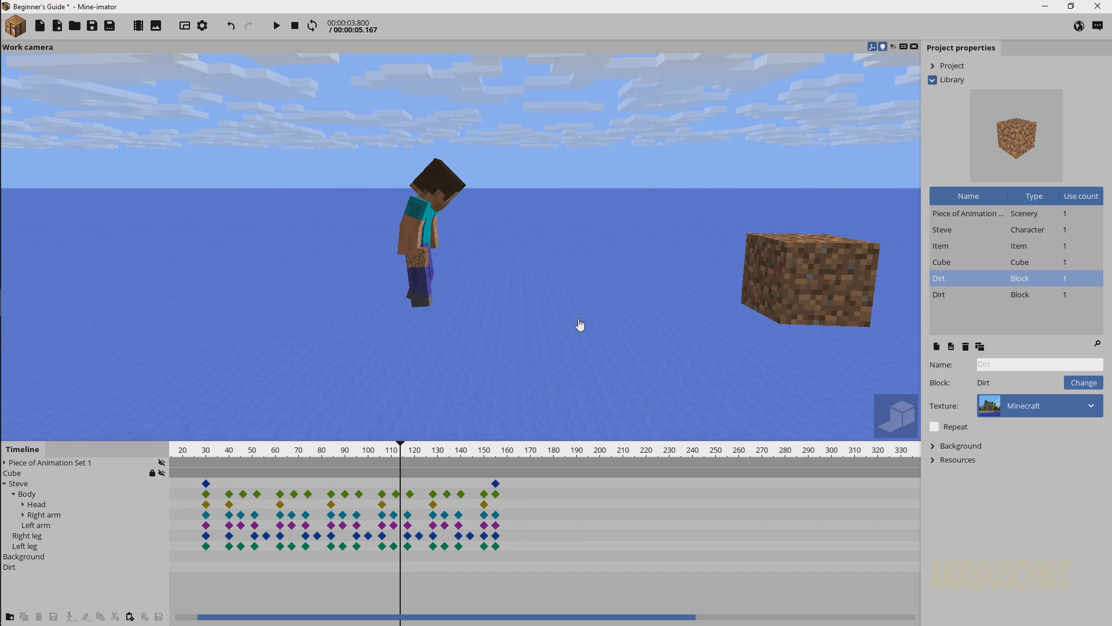
key(ctrl+s)
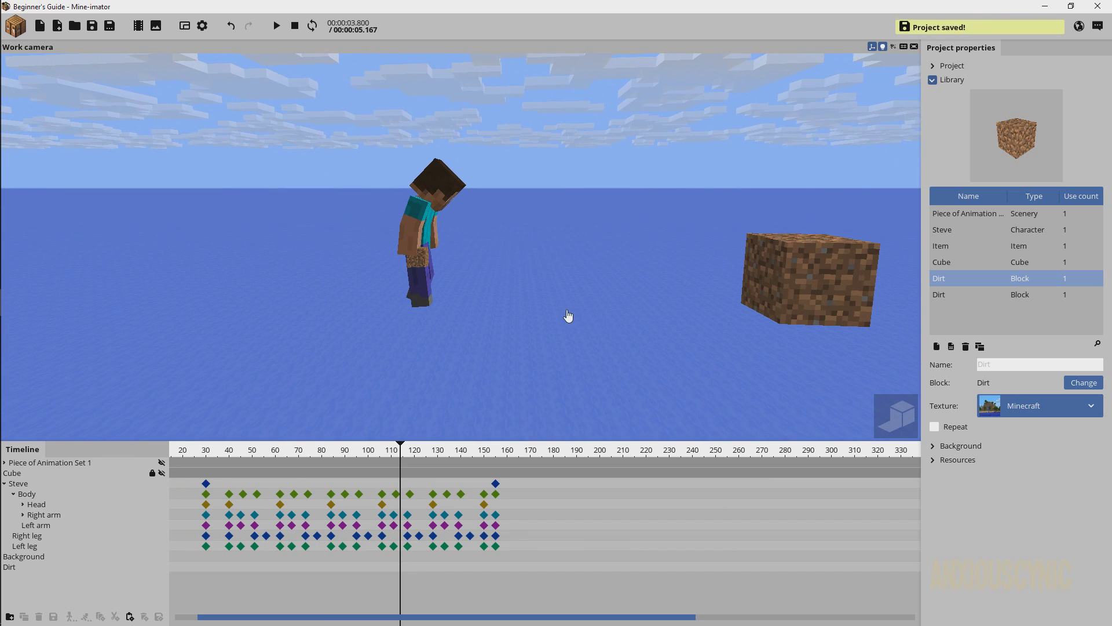
Move the Dirt block down in a frame 114 keyframe and save the project
click(785, 282)
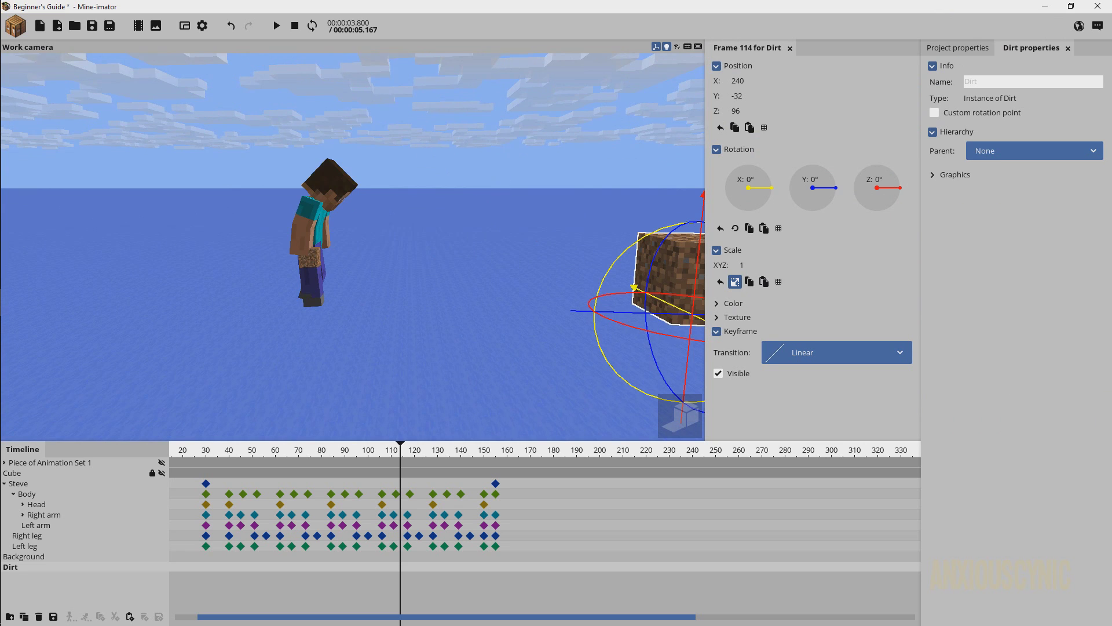
right_drag(614, 249, 637, 283)
drag(418, 173, 446, 184)
drag(212, 111, 215, 170)
click(92, 26)
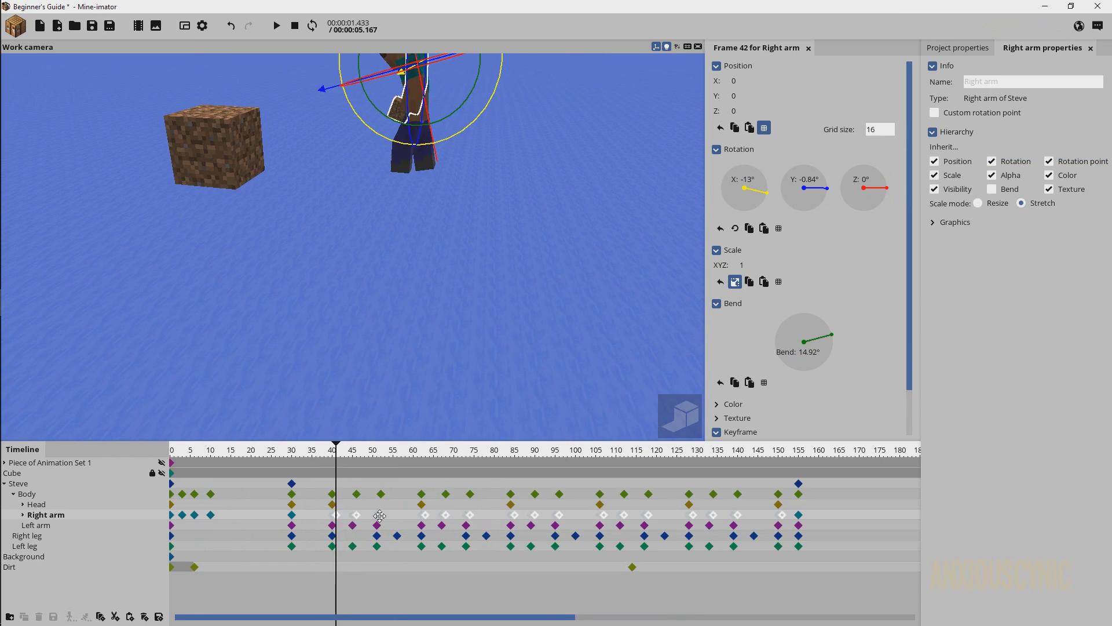
Move the Right arm's walk keyframes to start at frame 200 and paste its frame 0 to 10 keyframes at frame 40
drag(878, 517, 850, 518)
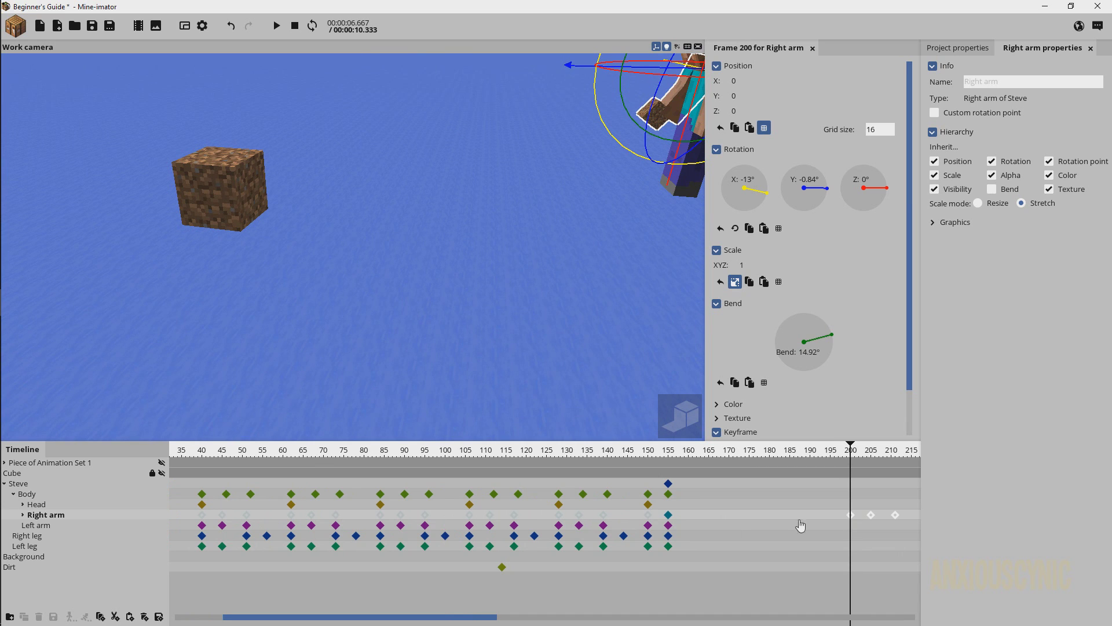
ctrl+scroll(512, 521, down, 3)
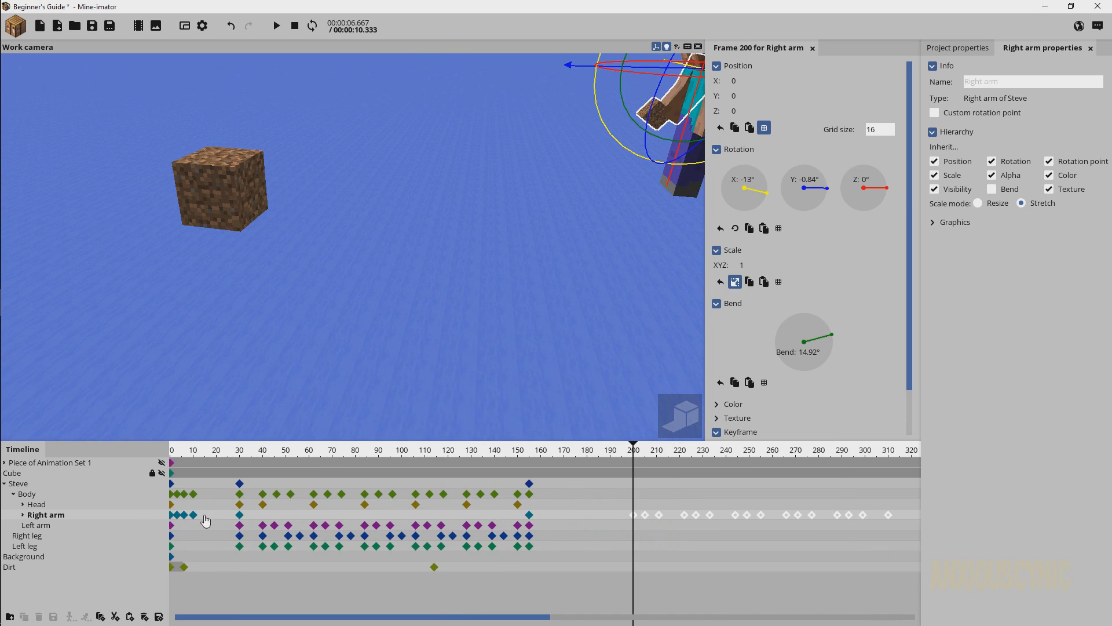
drag(206, 515, 168, 516)
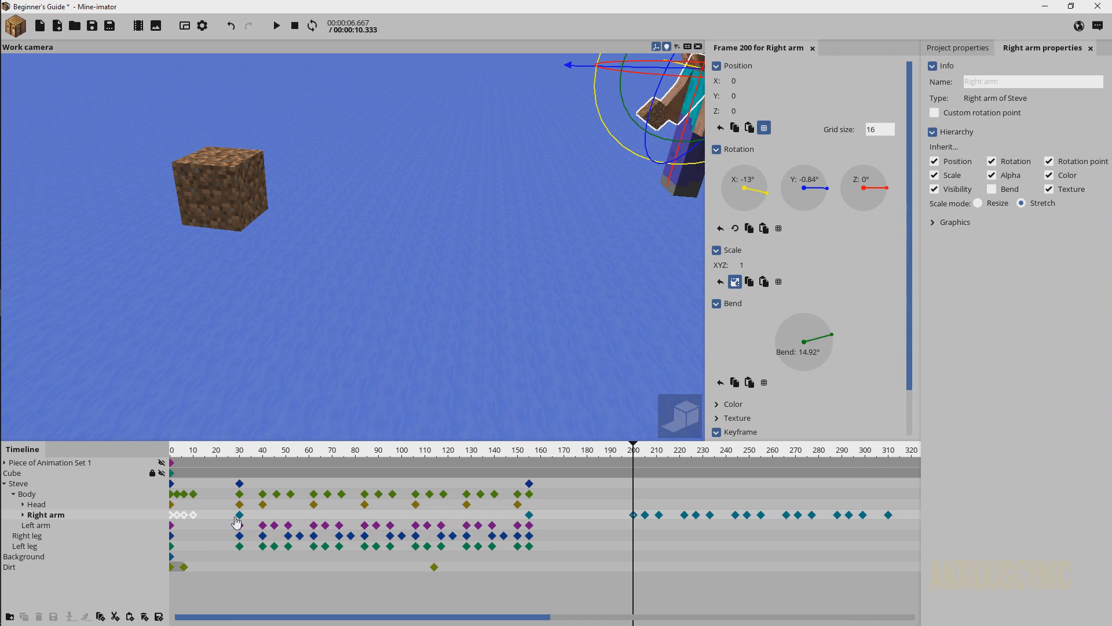
key(ctrl+v)
drag(264, 516, 261, 516)
Paste the copied Right arm keyframes at frames 62, 84, 106 and 128
scroll(282, 520, up, 5)
scroll(288, 524, up, 3)
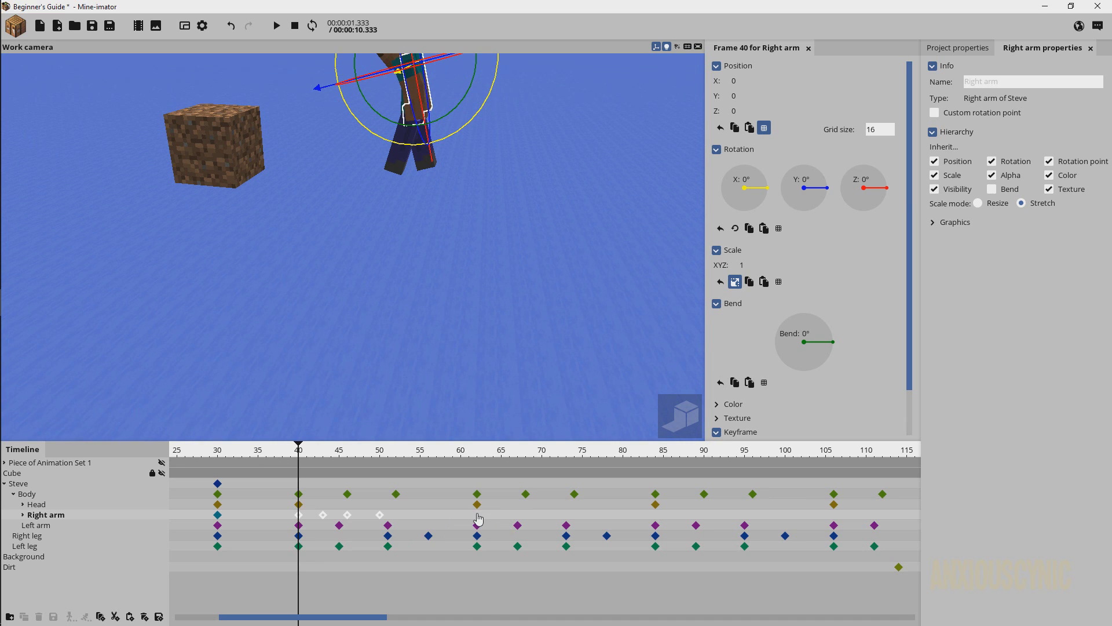
key(ctrl+v)
key(ctrl+v)
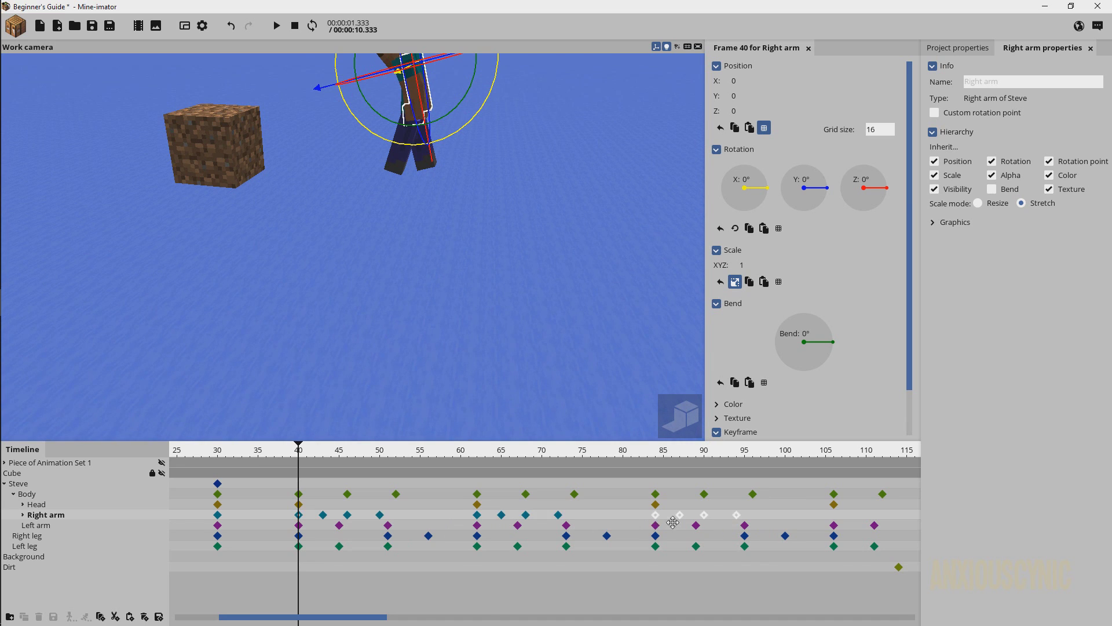
scroll(672, 523, down, 5)
key(ctrl+v)
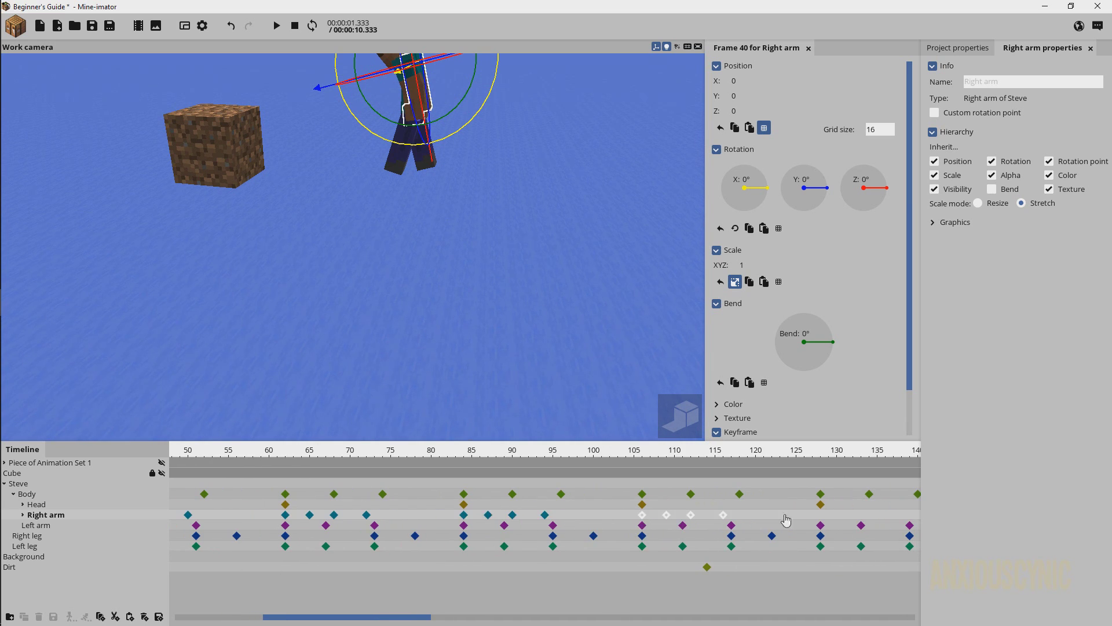
key(ctrl+v)
ctrl+scroll(753, 524, down, 3)
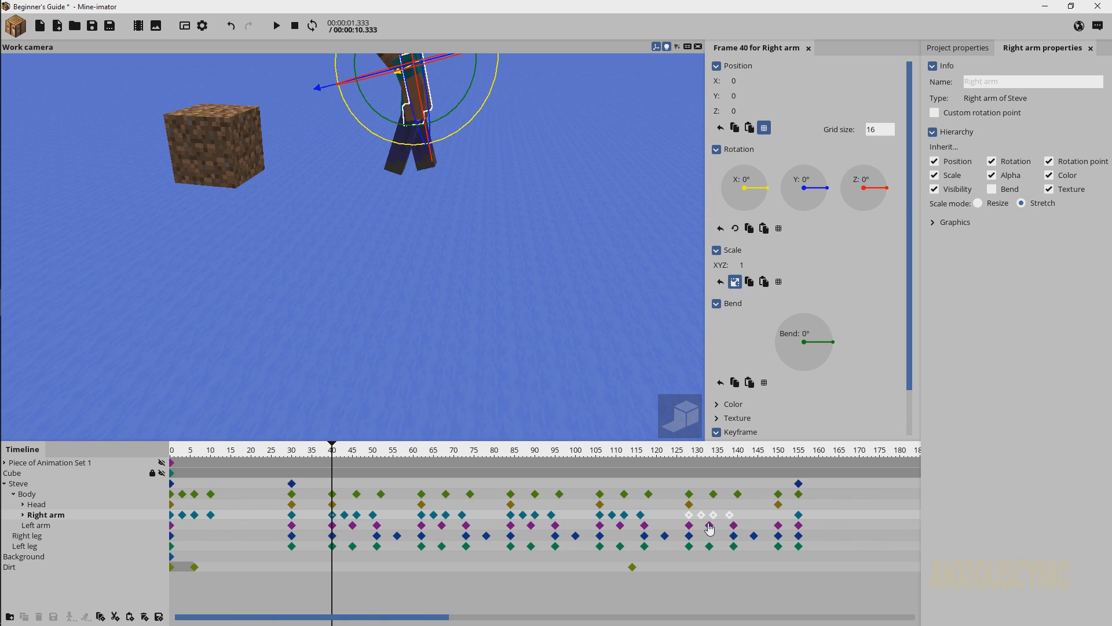
Play back the walk from frame 30 in a side view to check the Right arm's swing
drag(317, 465, 291, 465)
right_drag(437, 365, 486, 290)
key(space)
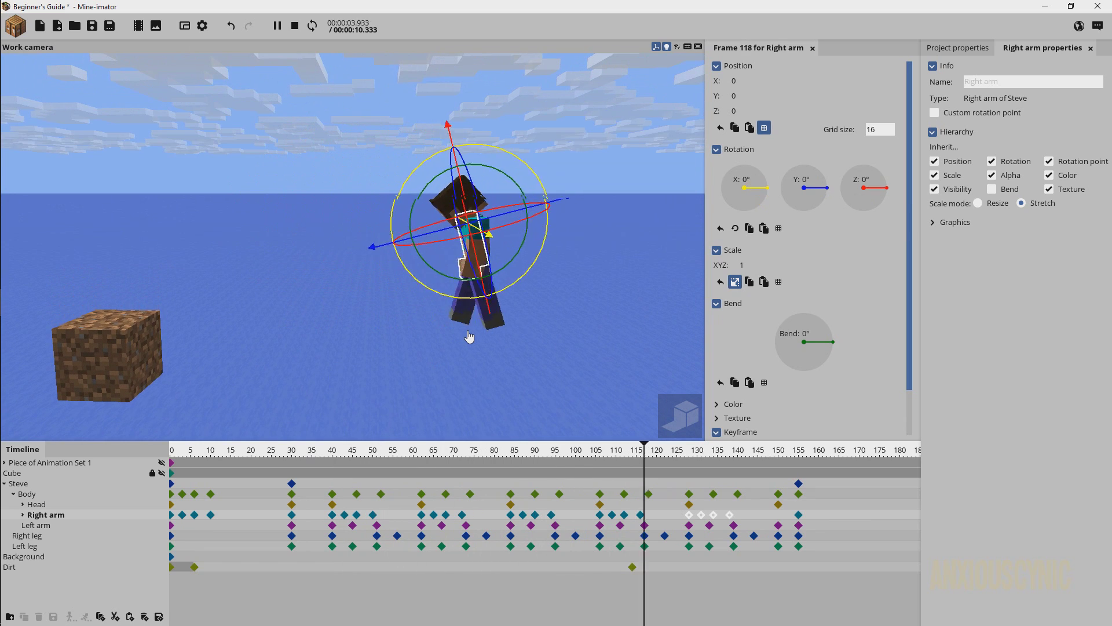
key(space)
key(space)
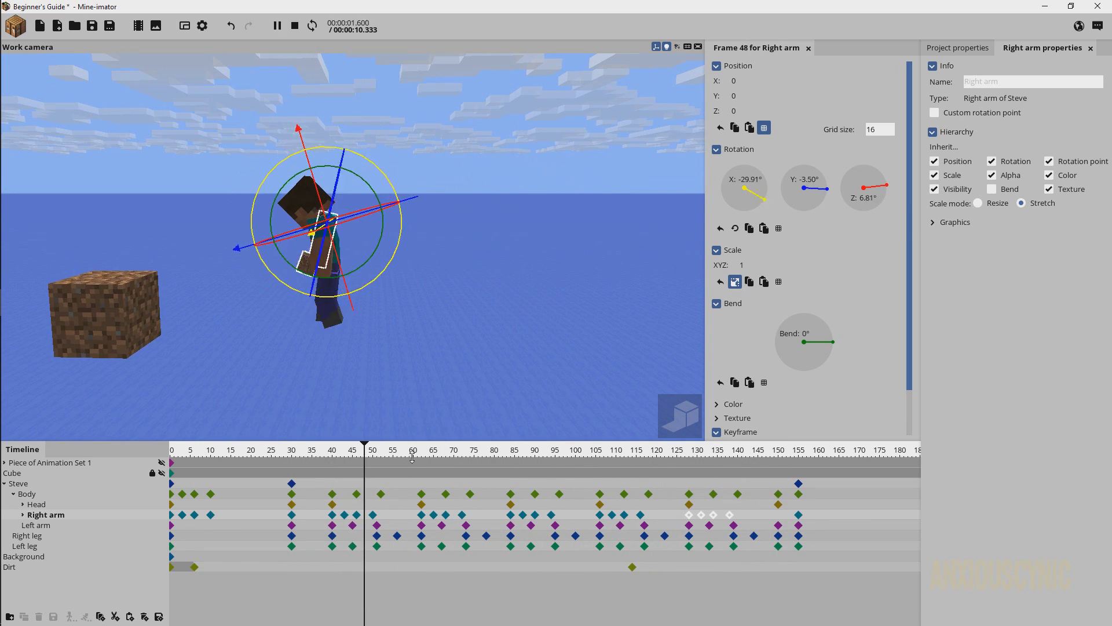
key(space)
Set the transition of the Right arm's keyframes from frames 40 to 138 to Ease in and out (sine) and play back
drag(320, 515, 747, 520)
scroll(895, 321, down, 2)
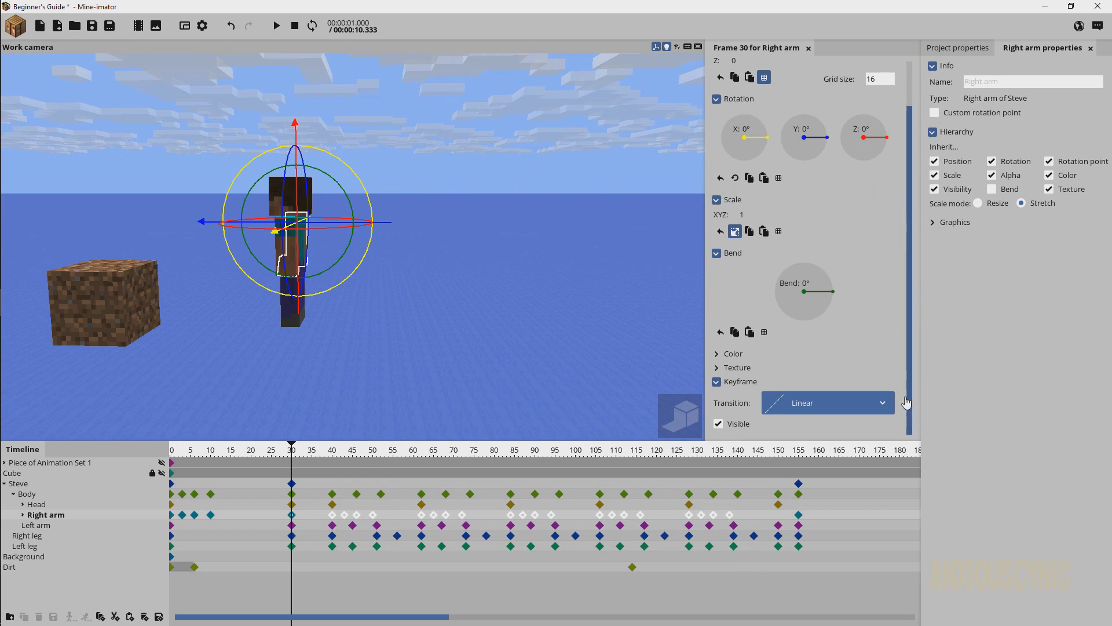
click(794, 400)
scroll(823, 542, down, 1)
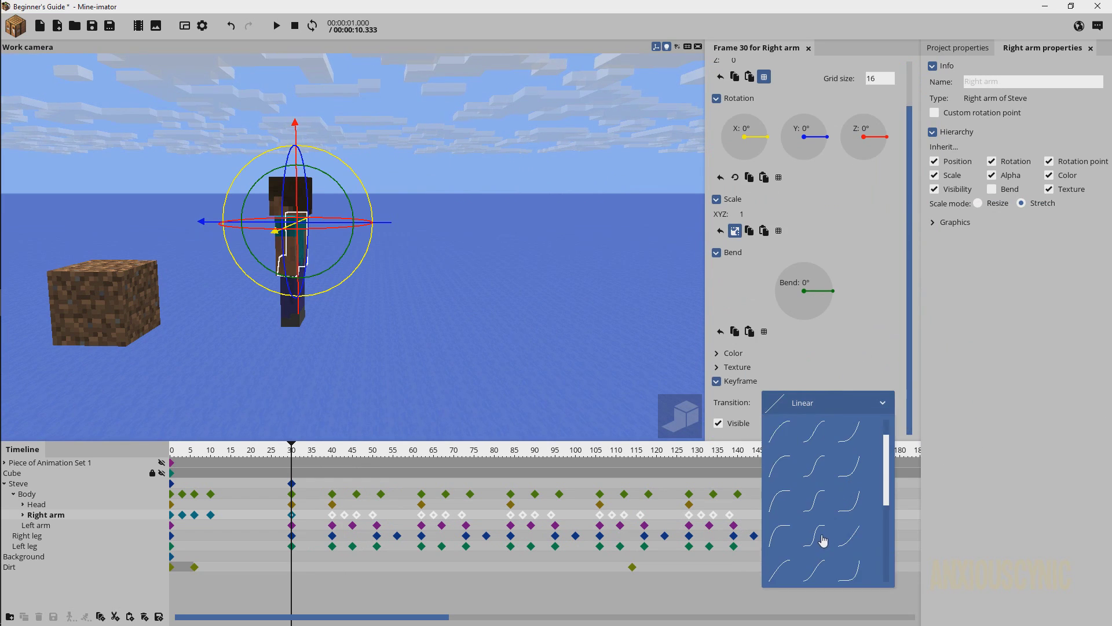
click(815, 570)
key(space)
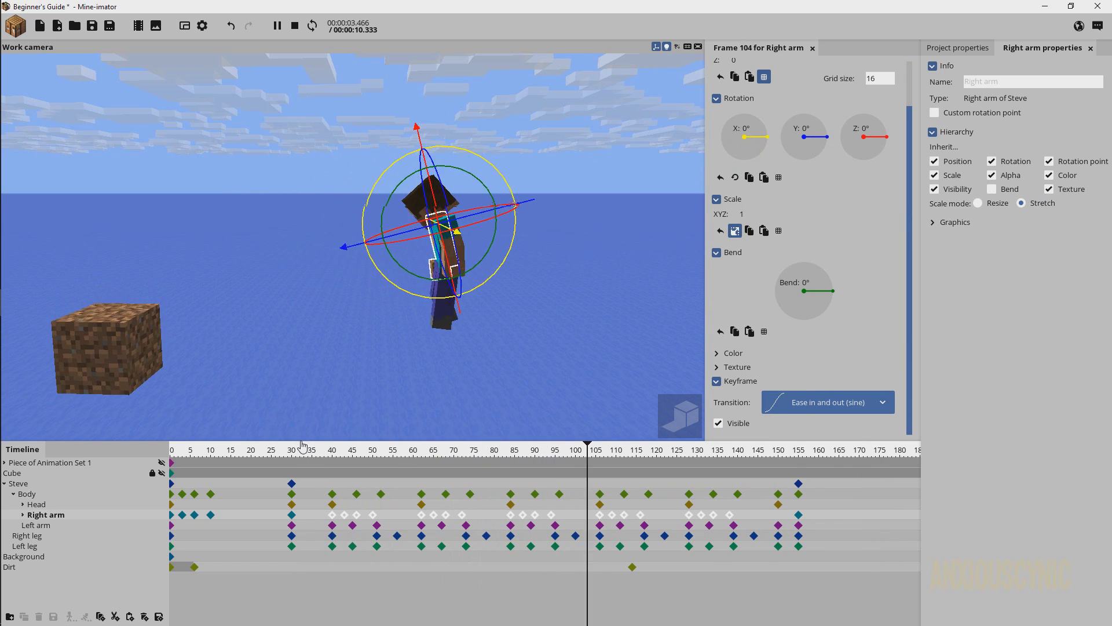
click(303, 449)
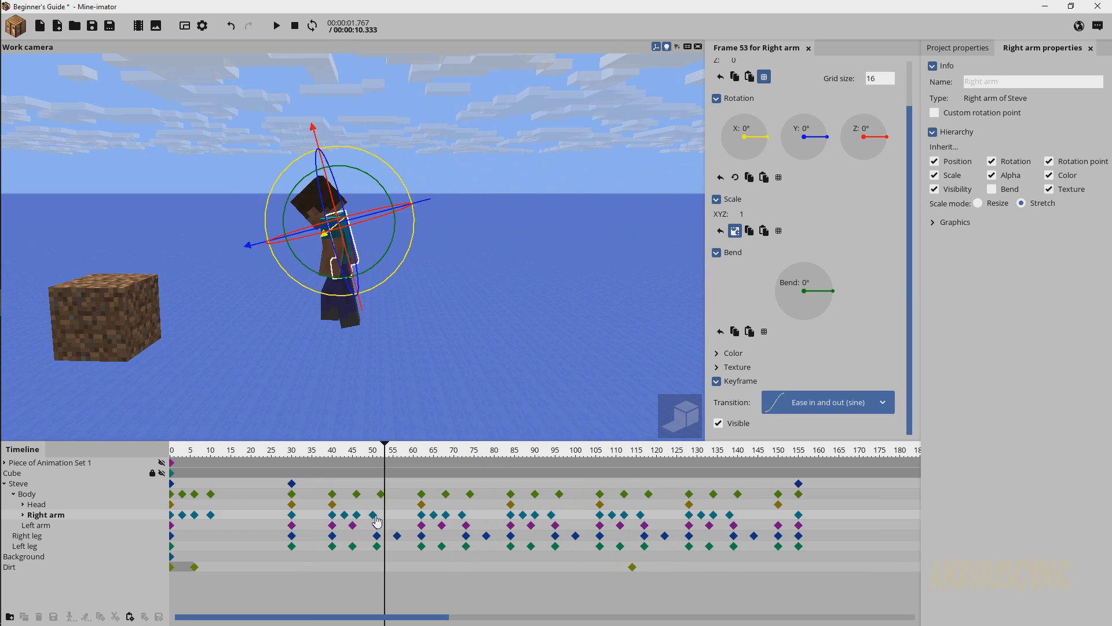
Move the Right arm keyframes at frames 50, 72, 94, 116 and 138 two frames later and play back the walk
click(373, 514)
drag(375, 514, 462, 514)
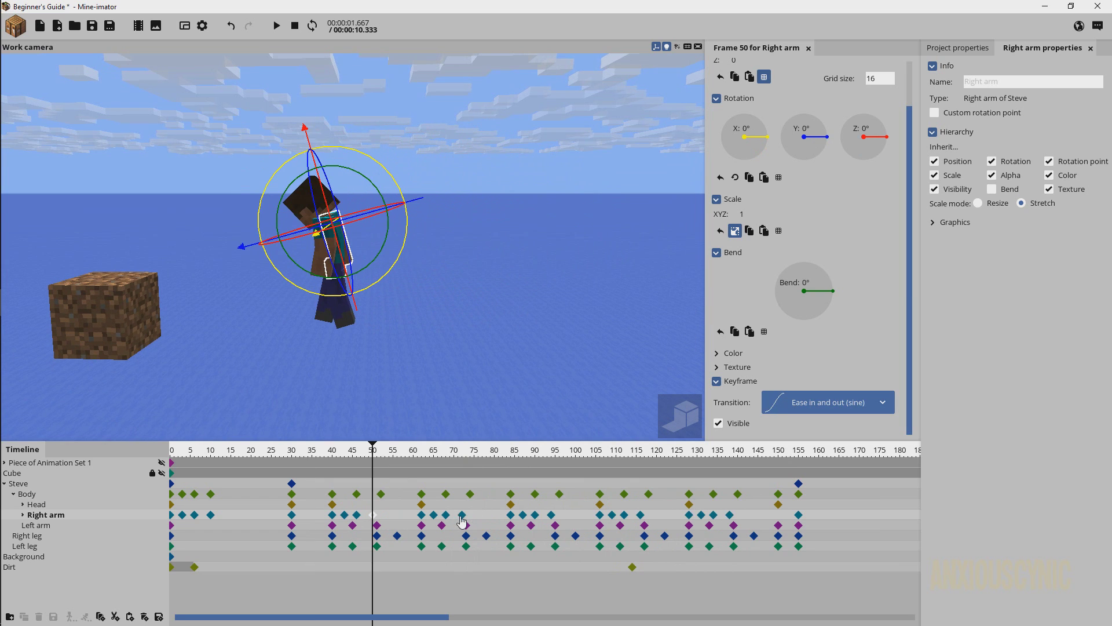
click(552, 515)
click(641, 515)
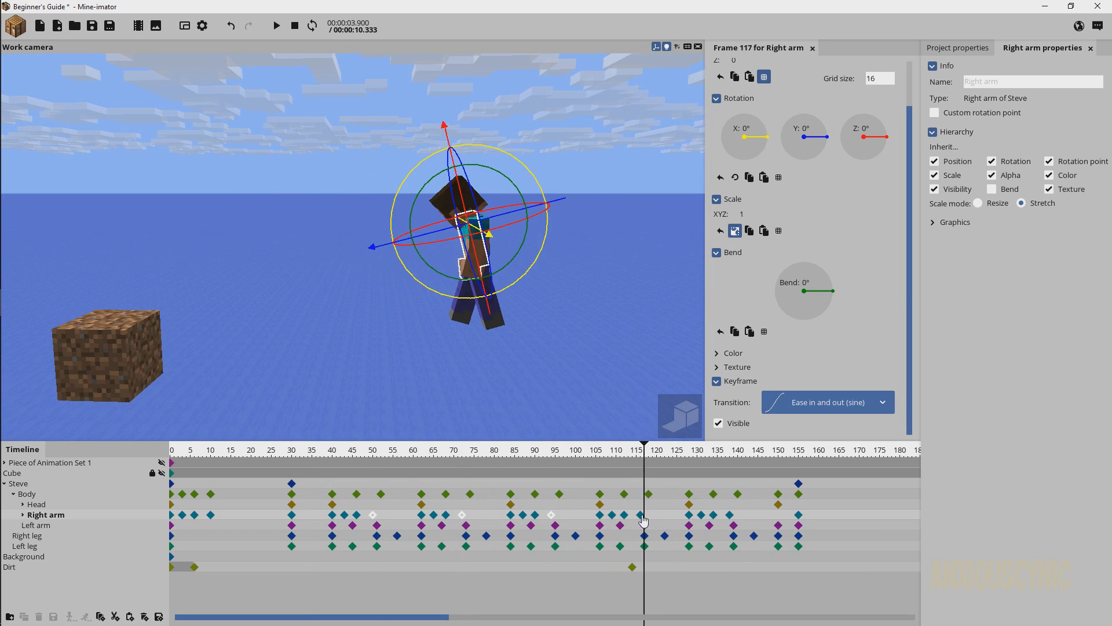
click(730, 515)
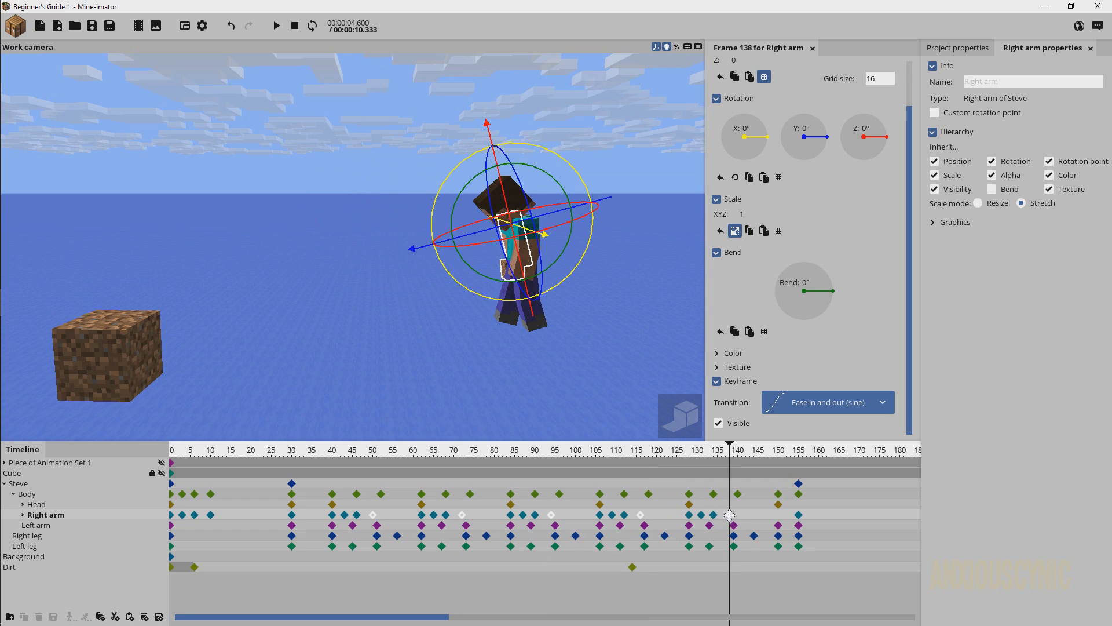
drag(729, 515, 738, 519)
click(315, 456)
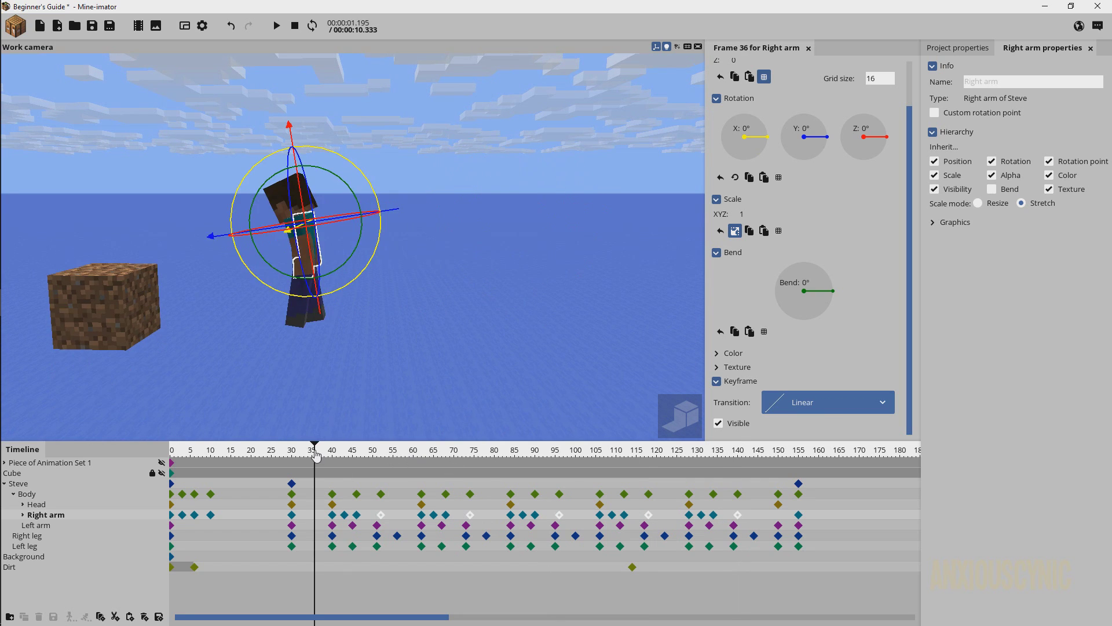
key(space)
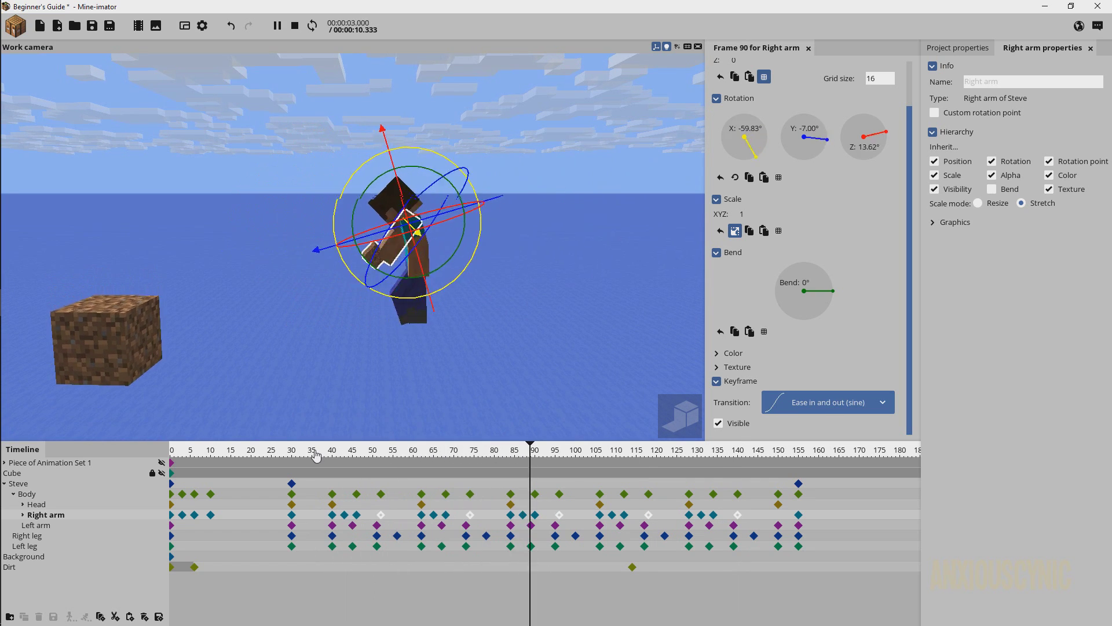
Delete the Dirt block's keyframe at frame 6, move its frame 114 keyframe to frame 46, and save the project
key(space)
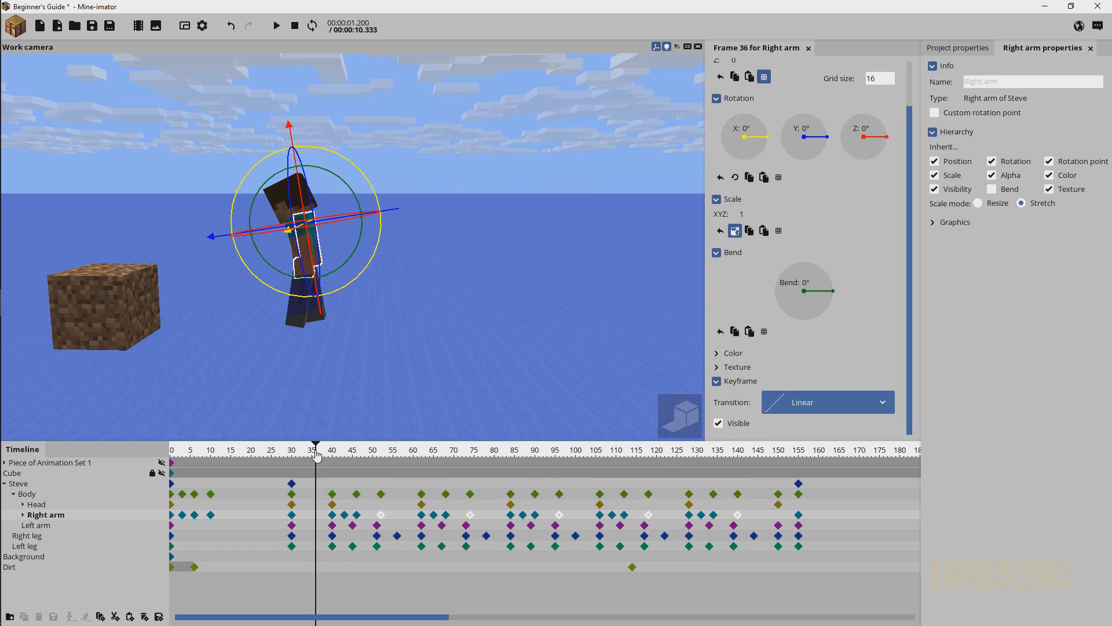
key(ctrl+s)
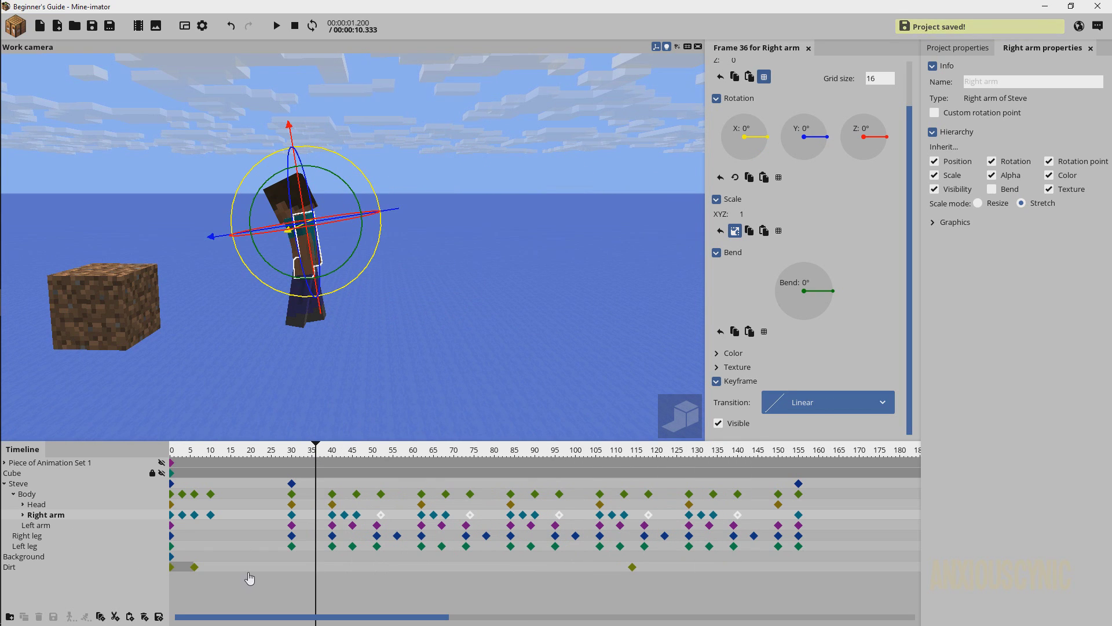
click(632, 567)
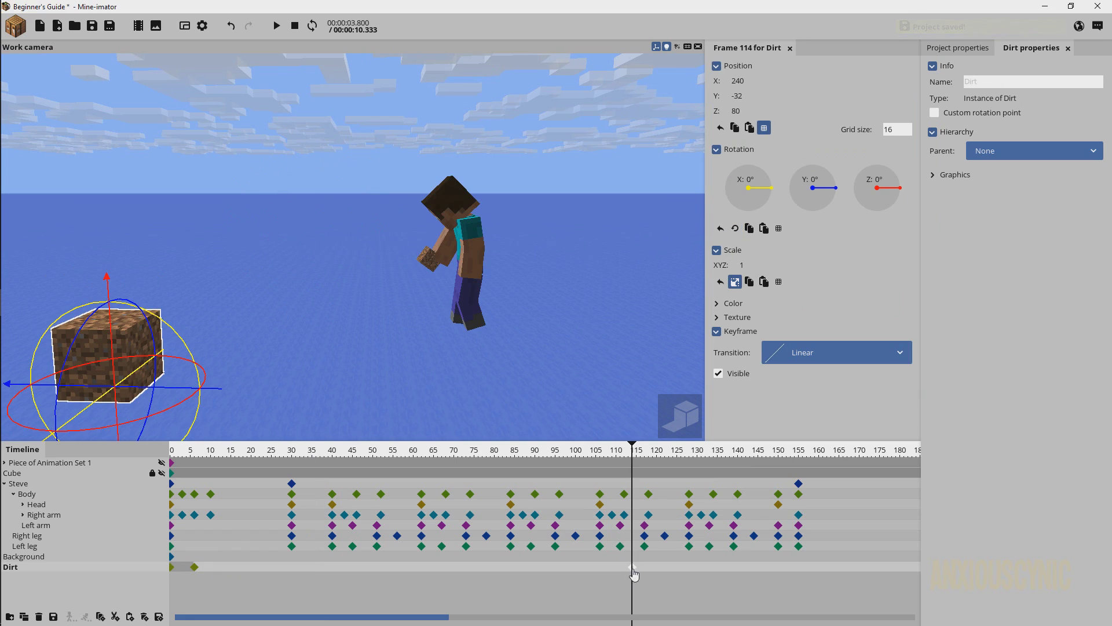
drag(634, 573, 294, 575)
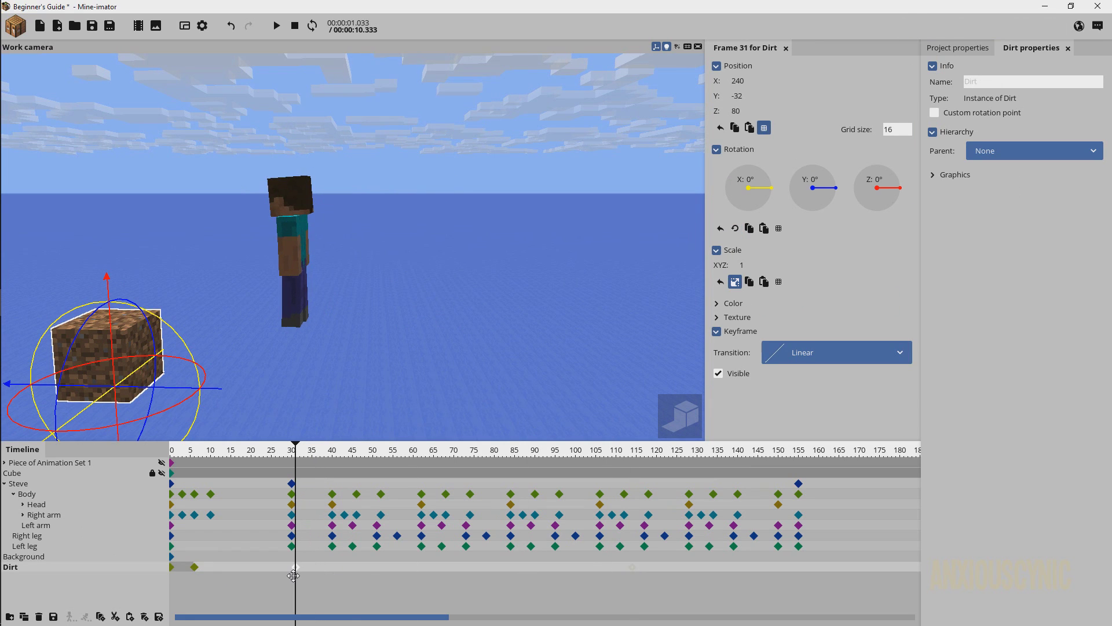
click(197, 568)
key(Delete)
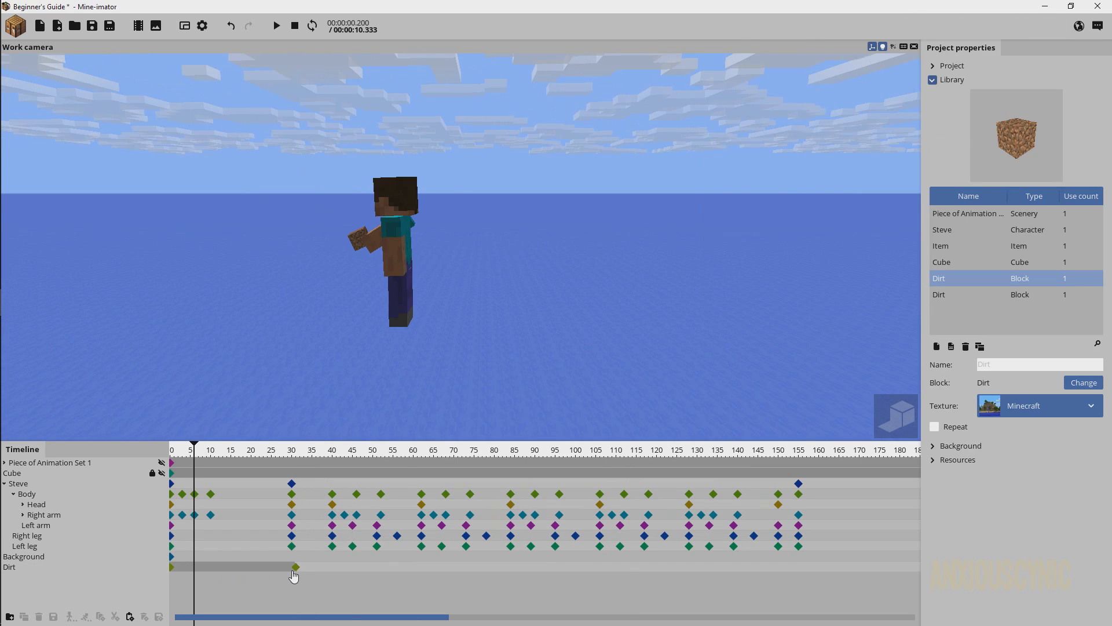
drag(295, 567, 356, 573)
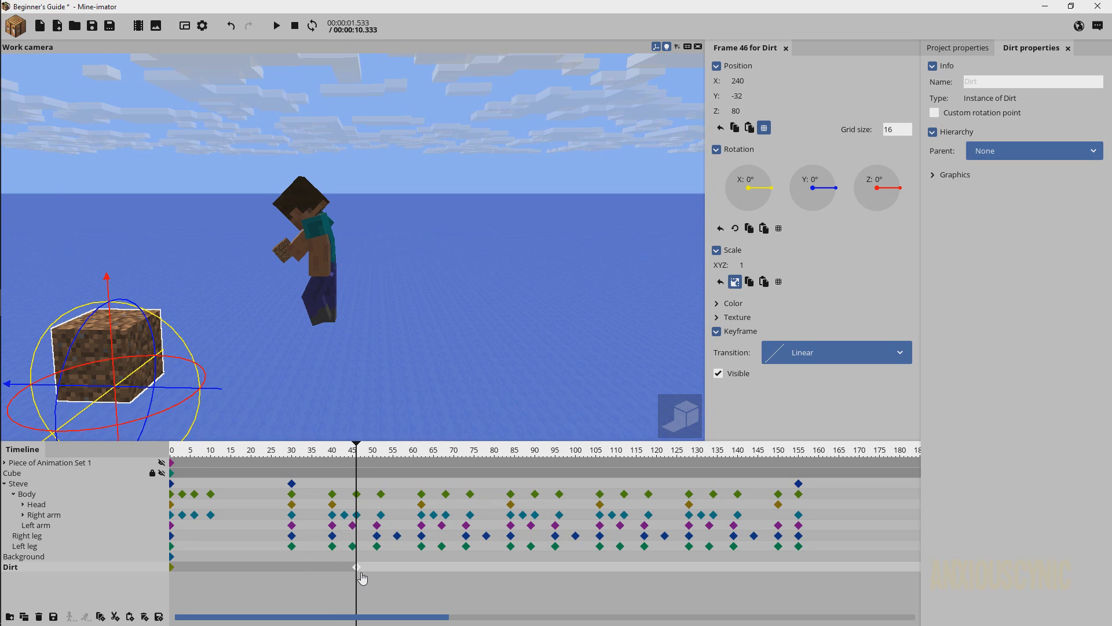
key(ctrl+s)
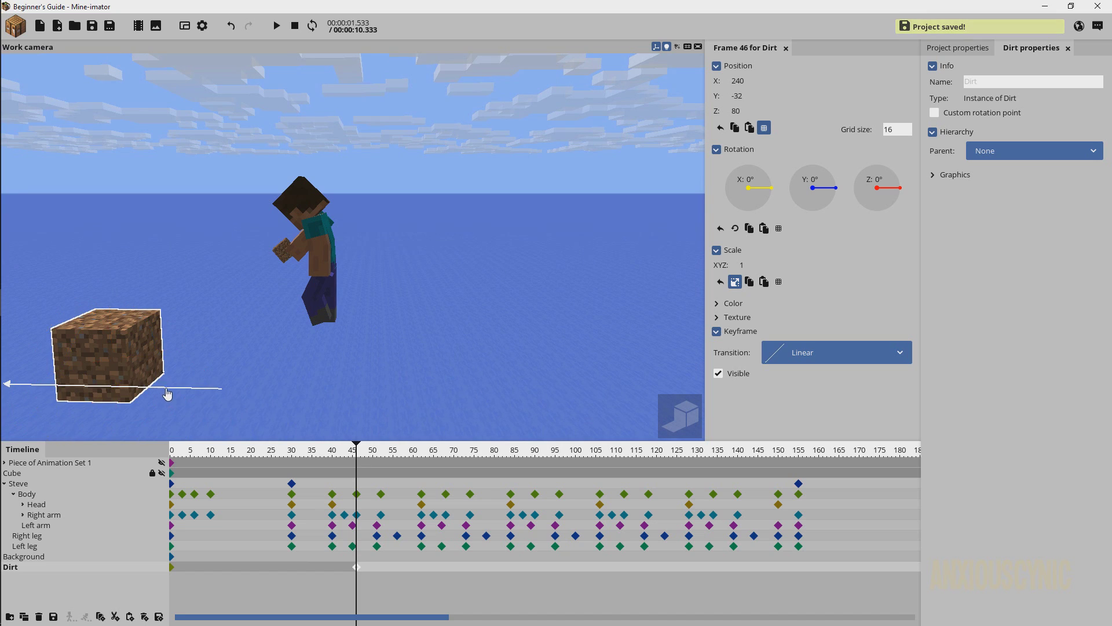
Move the Dirt block to Y -80 beneath Steve's feet at frame 46 and play back from frame 25
drag(167, 394, 388, 405)
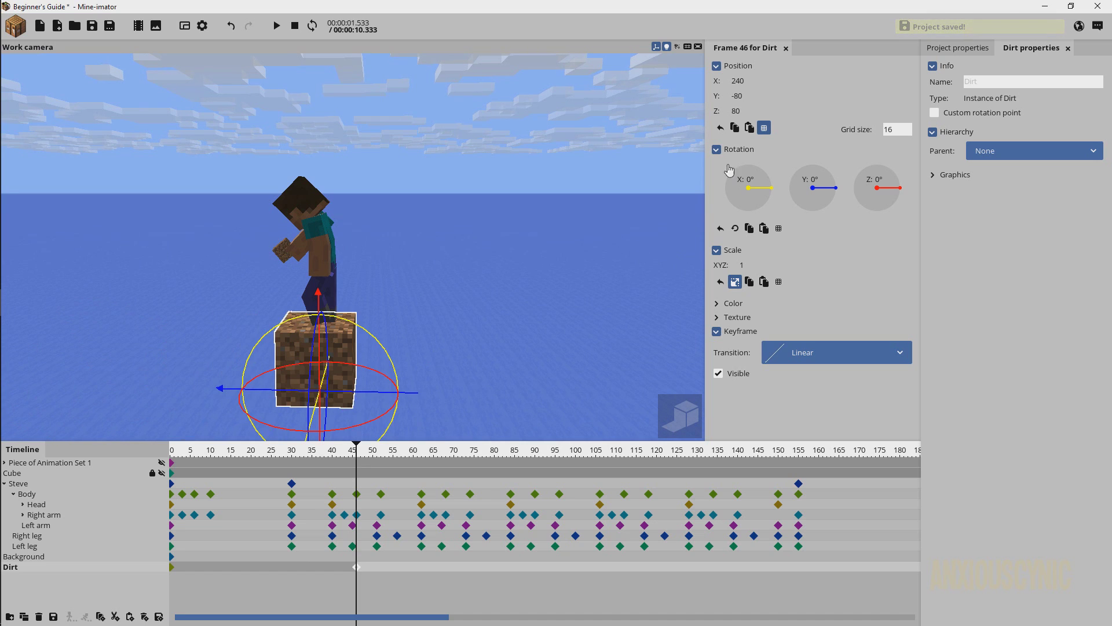
click(769, 129)
click(769, 129)
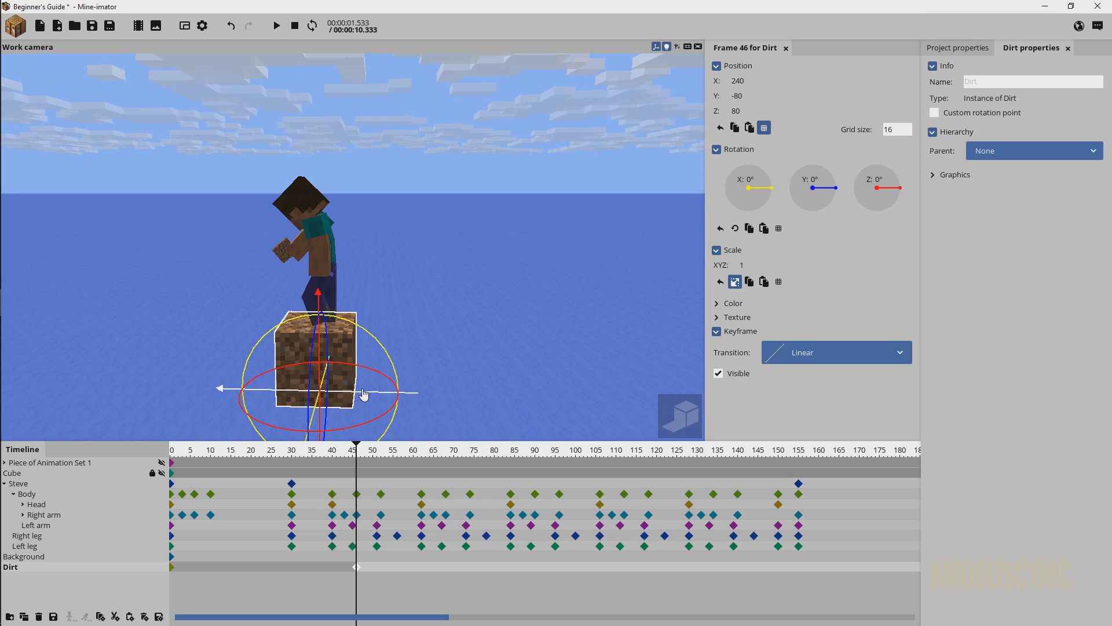
click(271, 451)
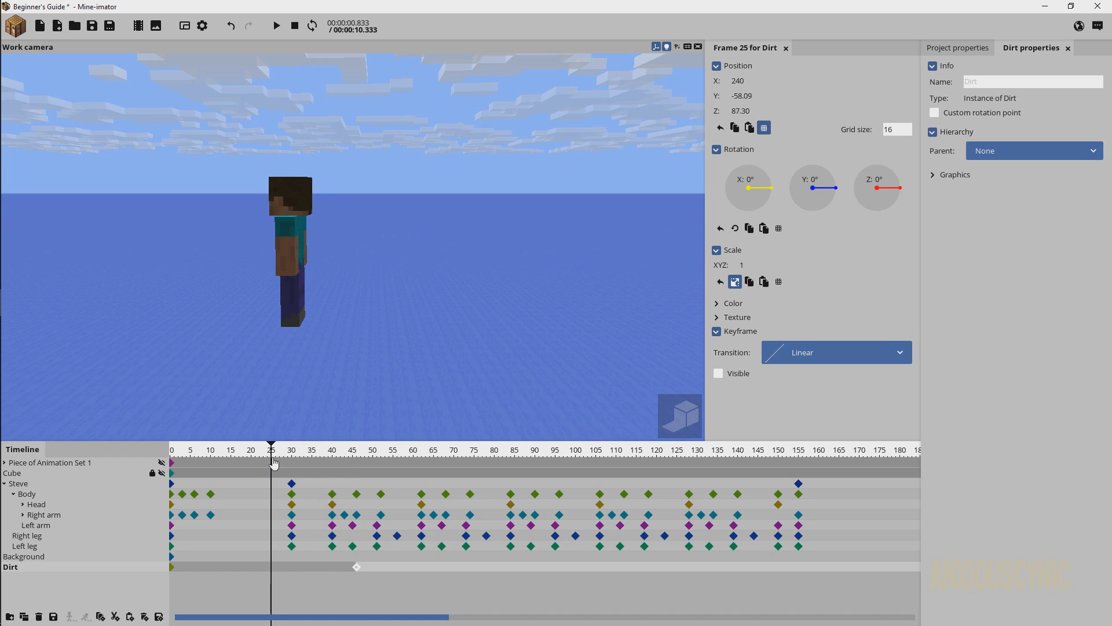
key(space)
key(space)
Duplicate the Dirt block, parent the copy to the original Dirt, and set the copy's keyframe positions to 0, 0, 0
click(24, 616)
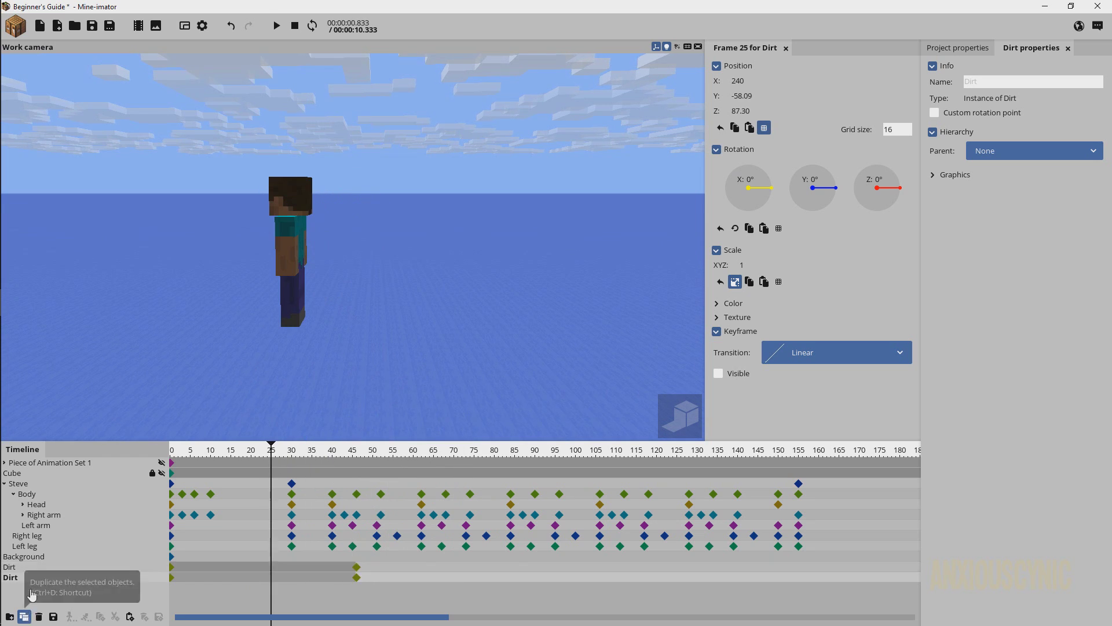
drag(11, 582, 19, 570)
click(296, 587)
drag(382, 583, 161, 589)
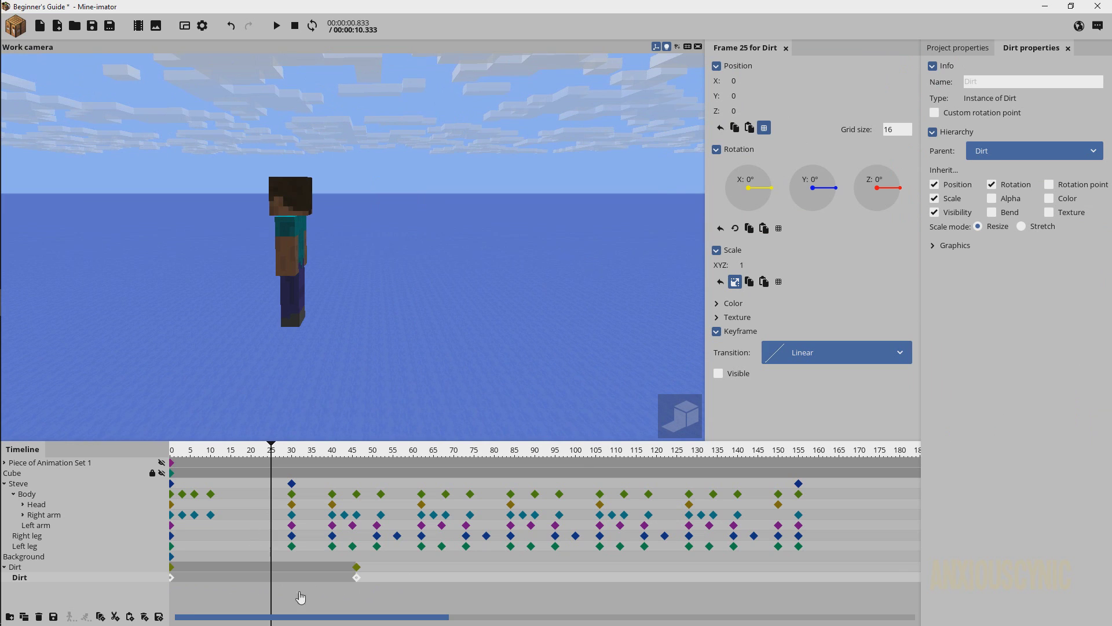
Set the child Dirt block's Y position to -16 at its frame 46 keyframe and move that keyframe to frame 68
click(357, 577)
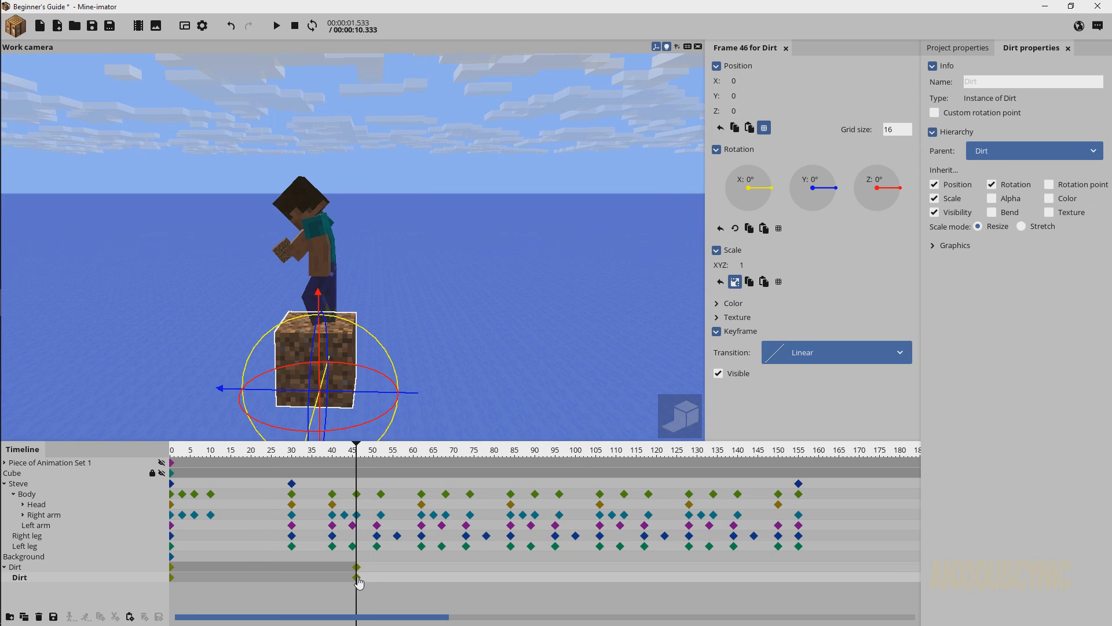
drag(371, 410, 431, 394)
drag(357, 582, 445, 581)
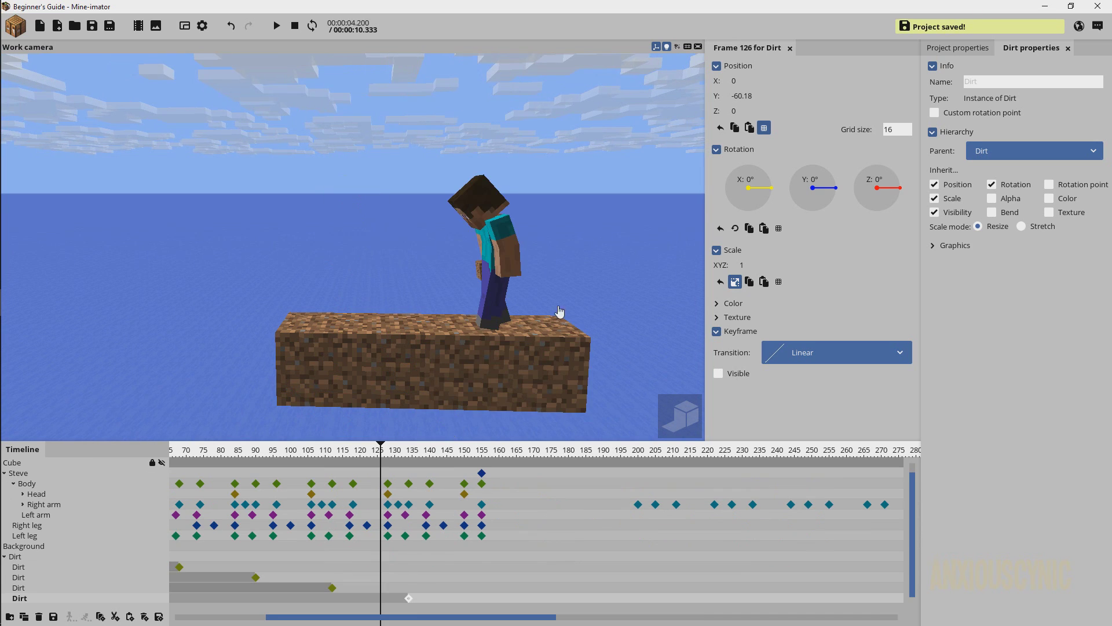
Play back the animation from frame 0 to check the timing of the dirt blocks appearing under Steve
right_drag(558, 315, 415, 243)
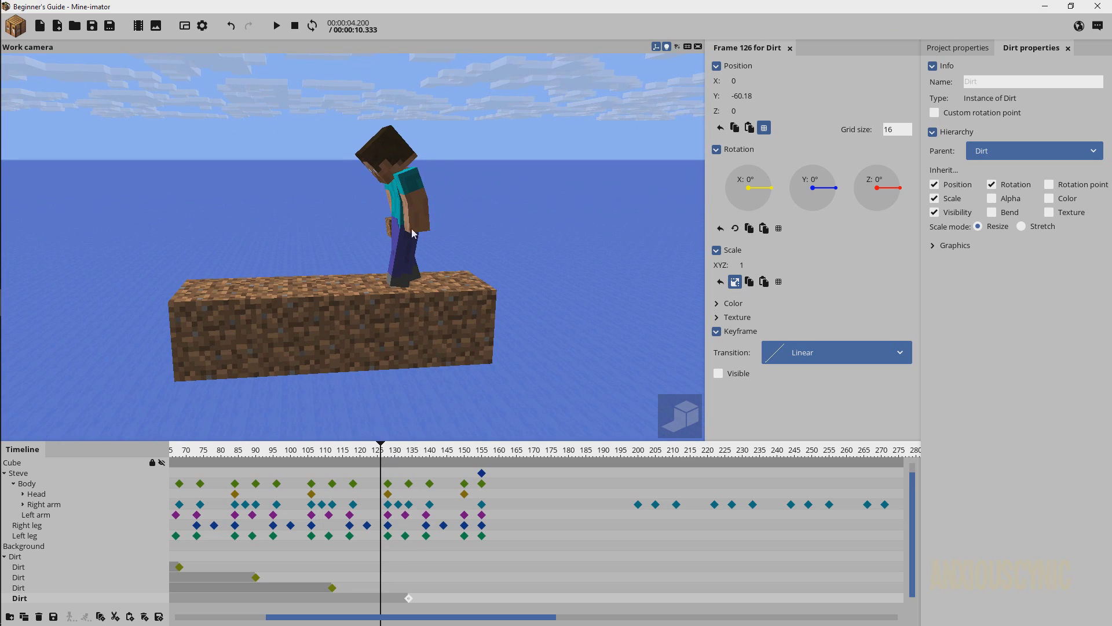
click(299, 32)
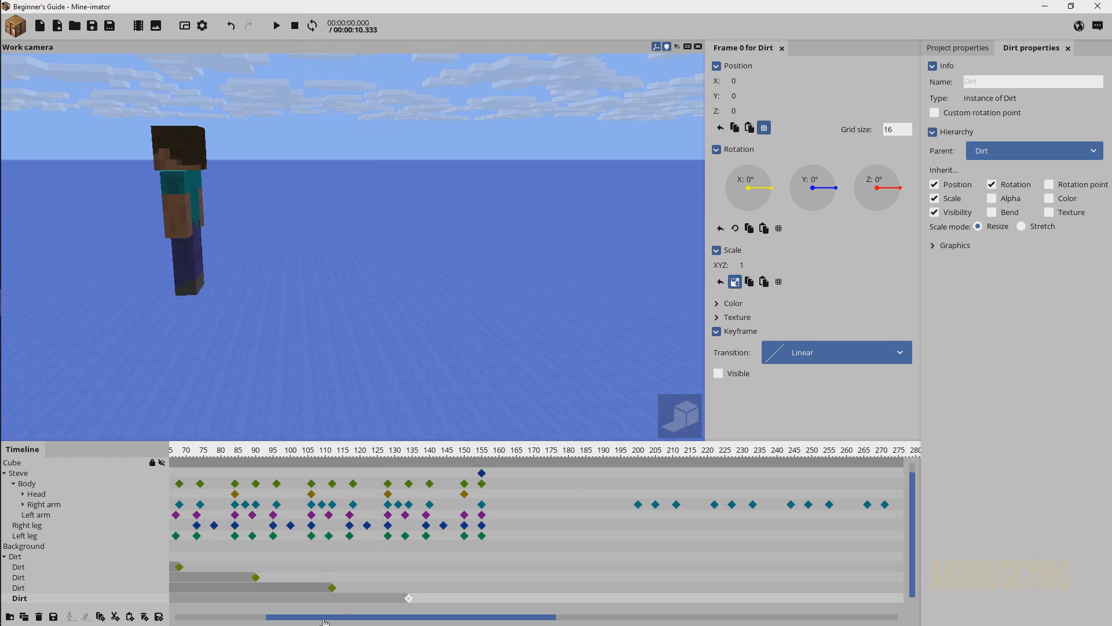
drag(324, 621, 234, 621)
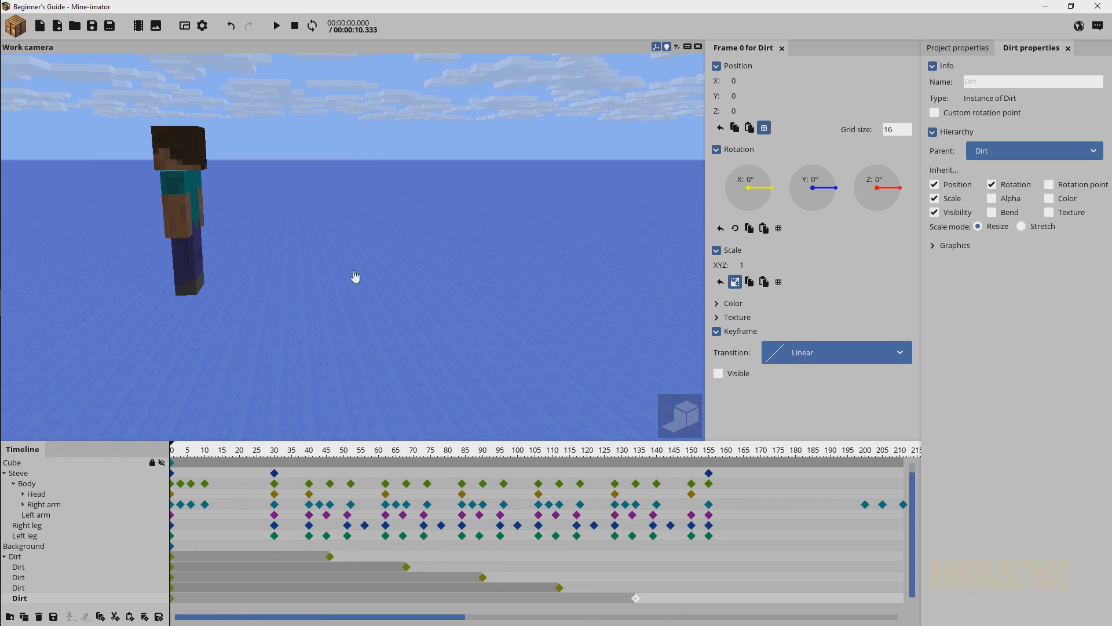
key(space)
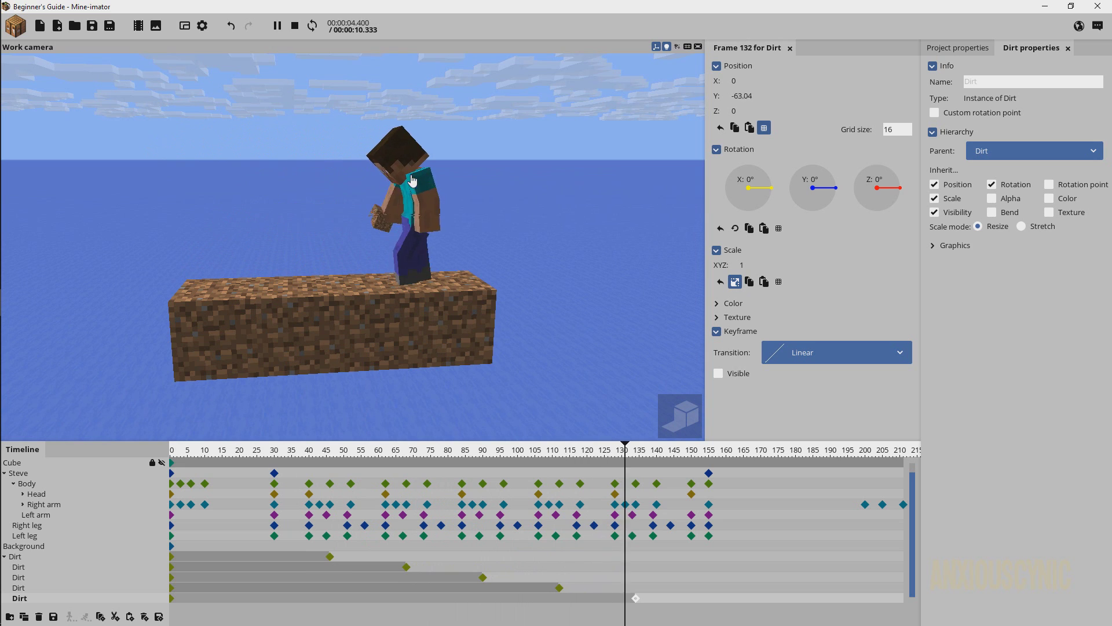
key(space)
key(space)
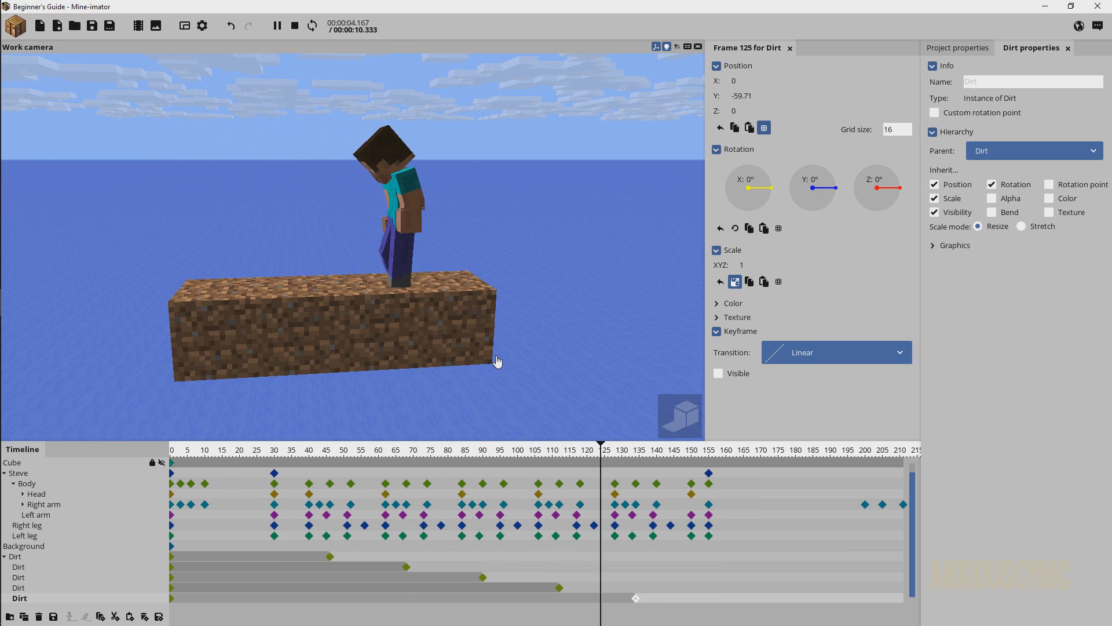
key(Escape)
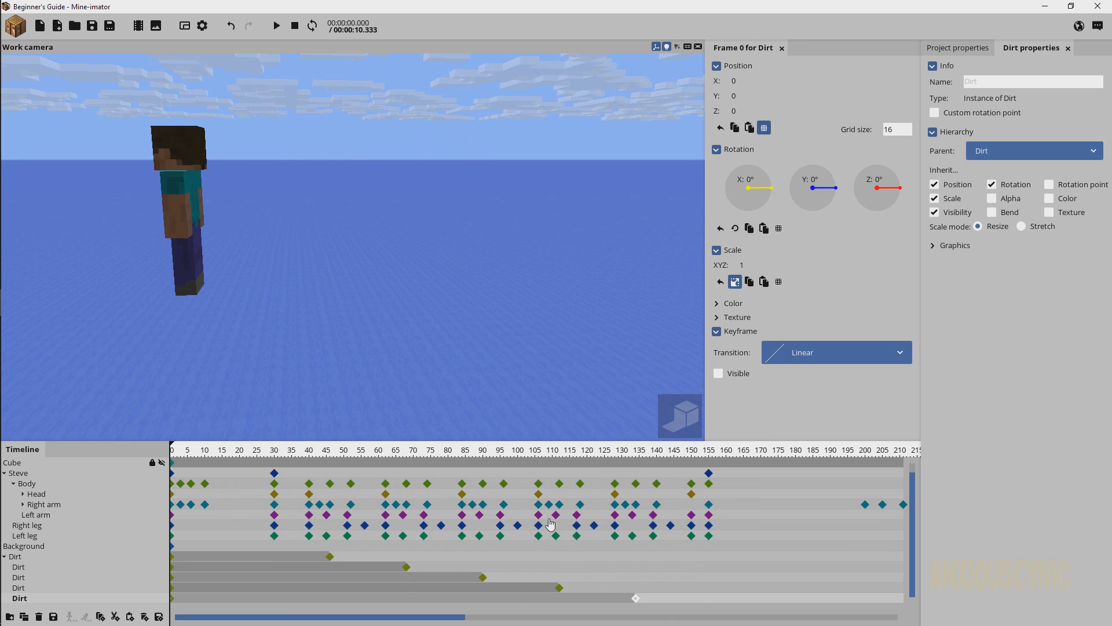
Review the walk over the dirt blocks by playing back from frame 117 and from frame 31
drag(524, 465, 573, 507)
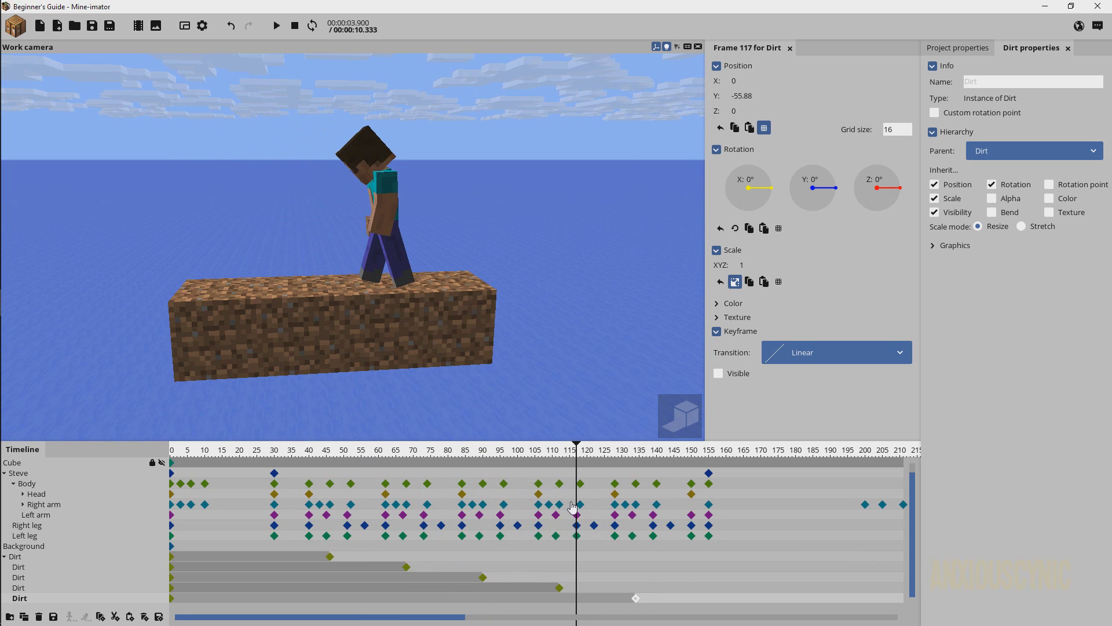
key(space)
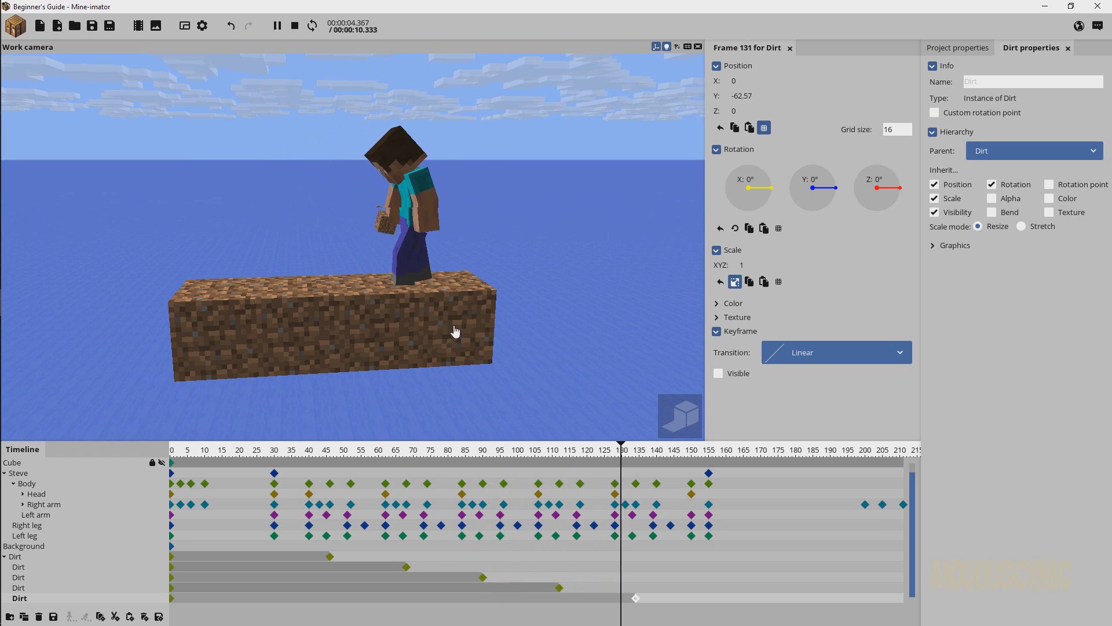
key(space)
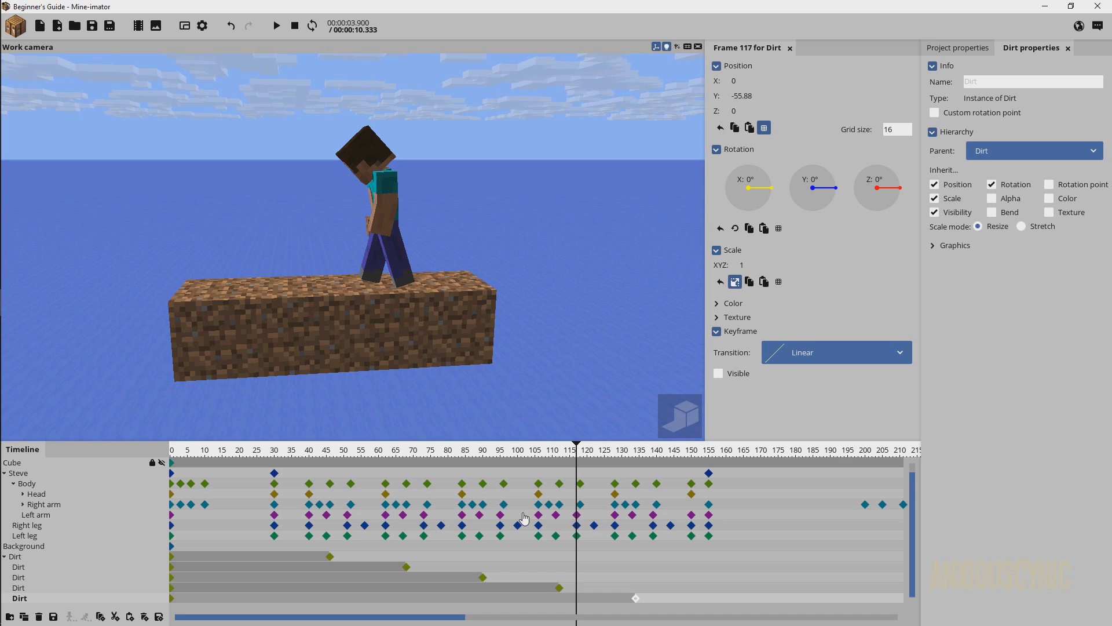
click(278, 456)
key(space)
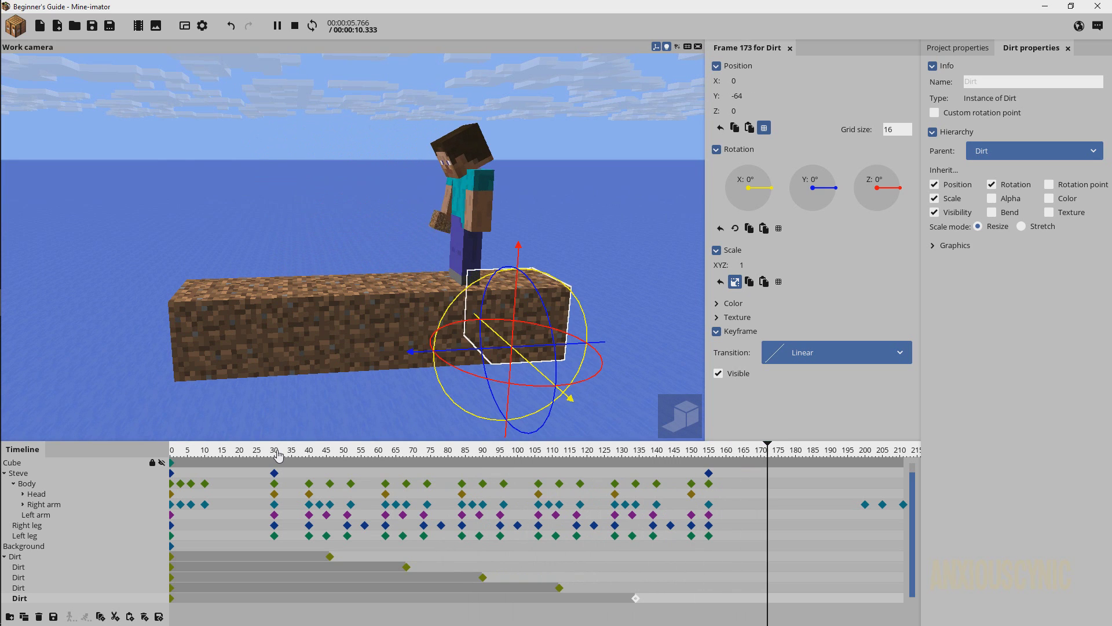
key(space)
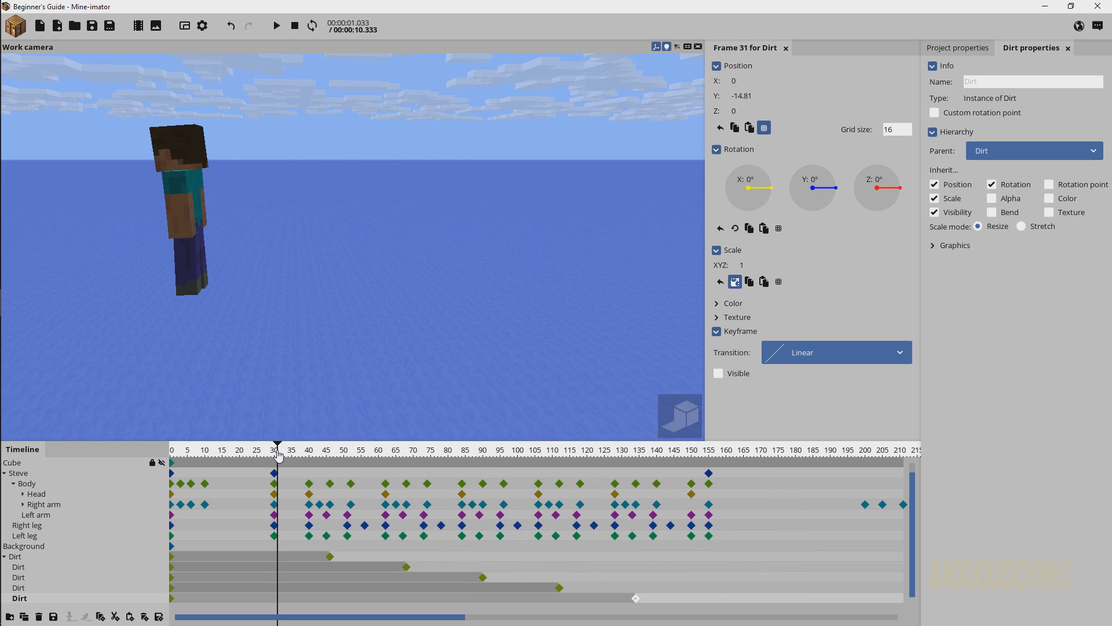